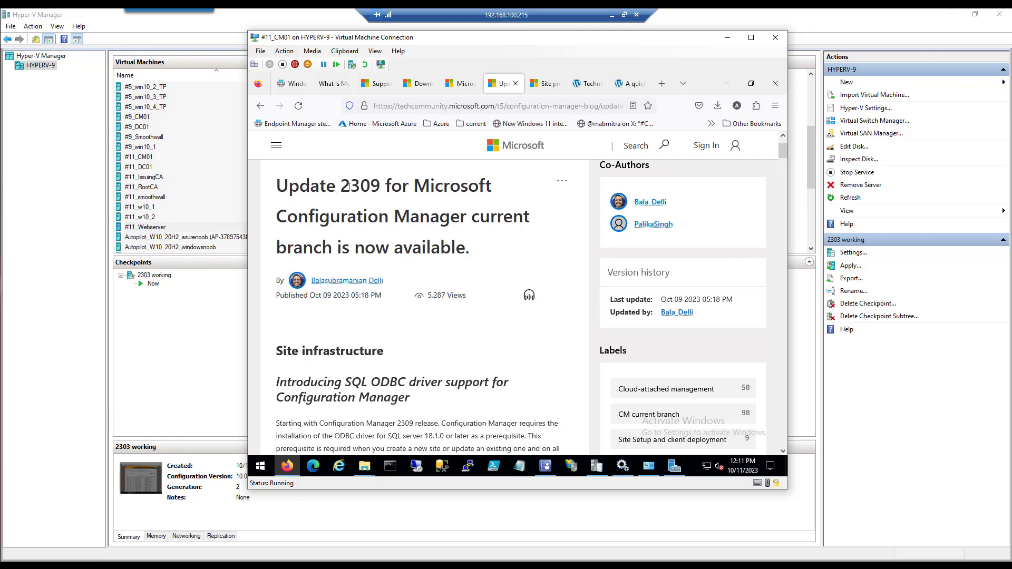
Step: Read through the Update 2309 checklist, briefly highlighting the SQL ODBC driver requirement
{"action": "scroll", "coordinate": [399, 319], "scroll_direction": "down", "scroll_amount": 5}
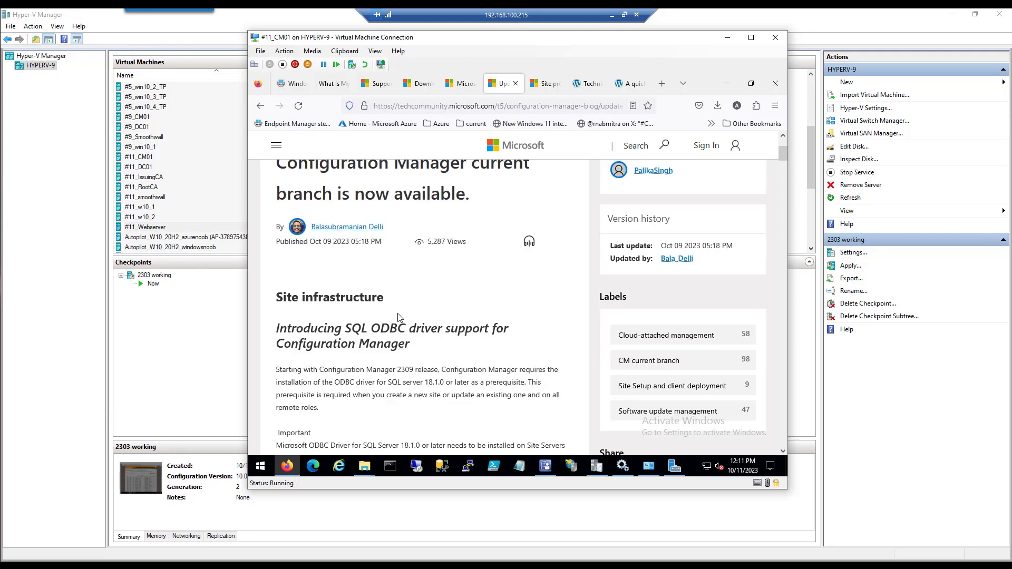
{"action": "scroll", "coordinate": [400, 286], "scroll_direction": "down", "scroll_amount": 8}
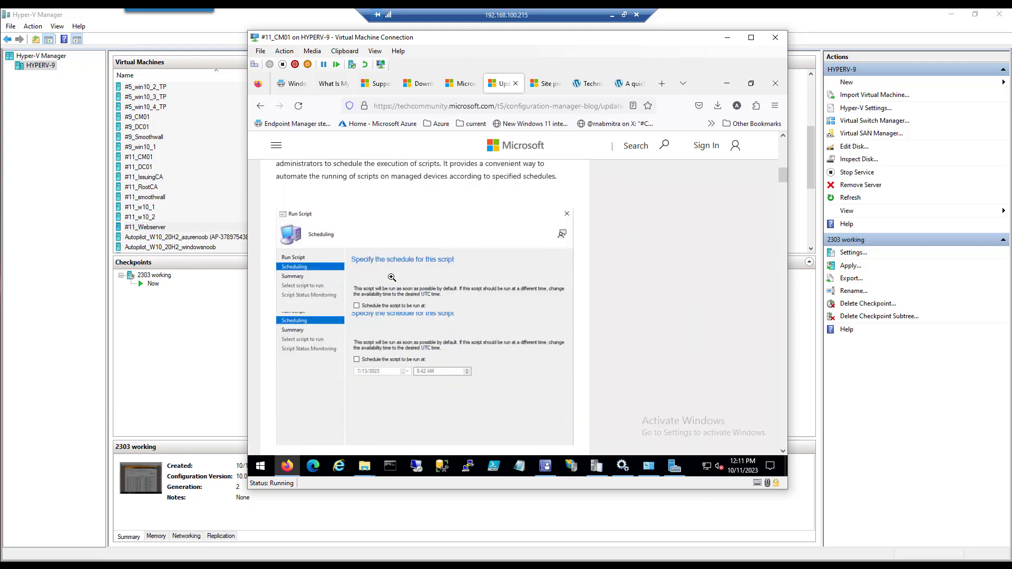
{"action": "scroll", "coordinate": [395, 278], "scroll_direction": "down", "scroll_amount": 7}
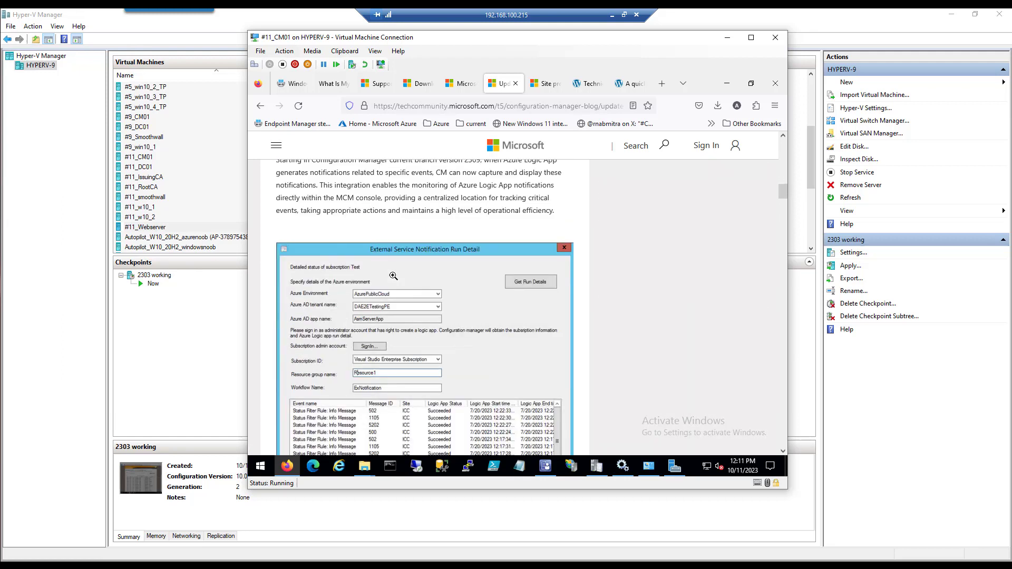
{"action": "scroll", "coordinate": [393, 275], "scroll_direction": "down", "scroll_amount": 3}
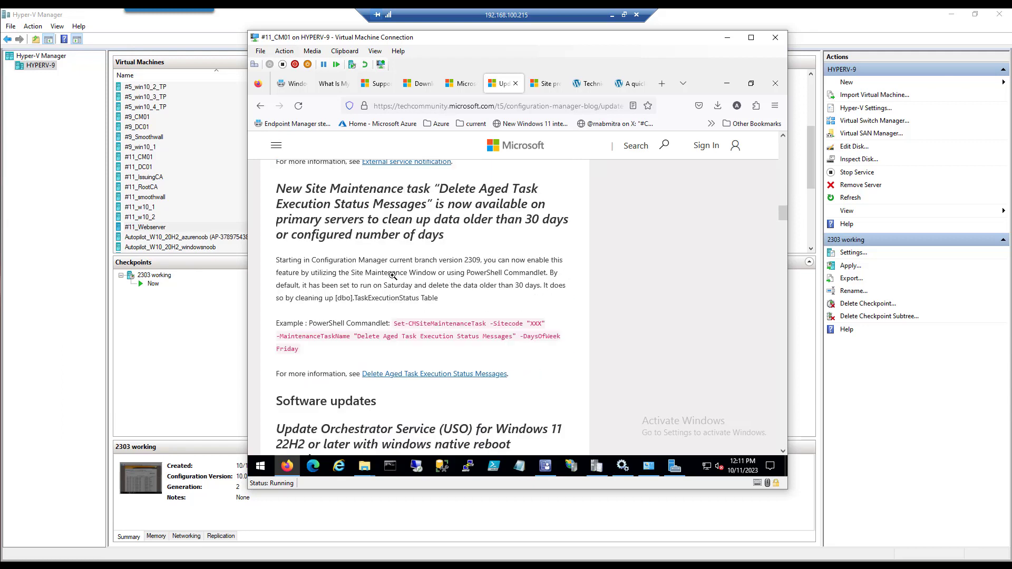
{"action": "scroll", "coordinate": [392, 276], "scroll_direction": "up", "scroll_amount": 20}
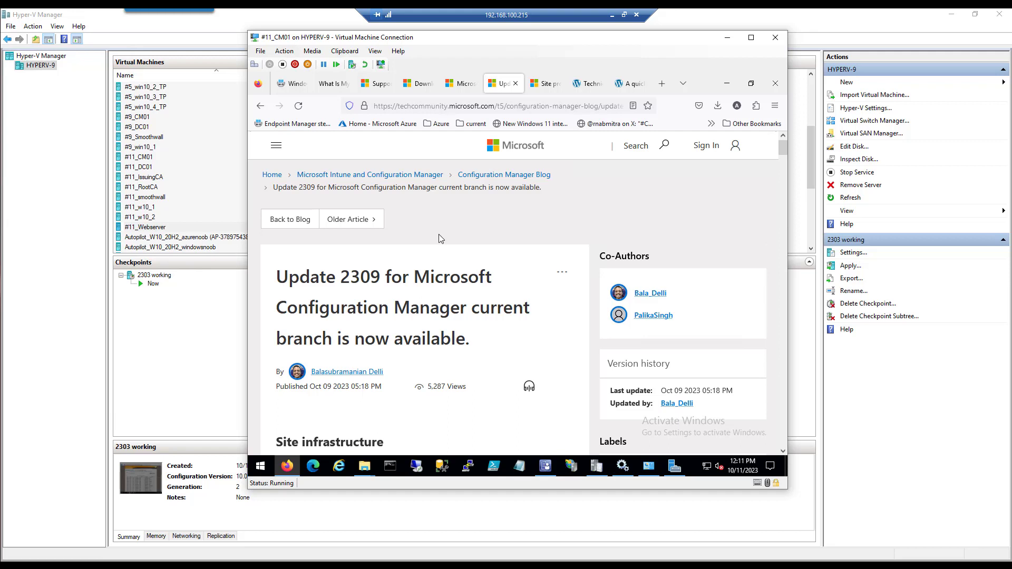
{"action": "scroll", "coordinate": [424, 248], "scroll_direction": "down", "scroll_amount": 3}
{"action": "scroll", "coordinate": [420, 246], "scroll_direction": "up", "scroll_amount": 2}
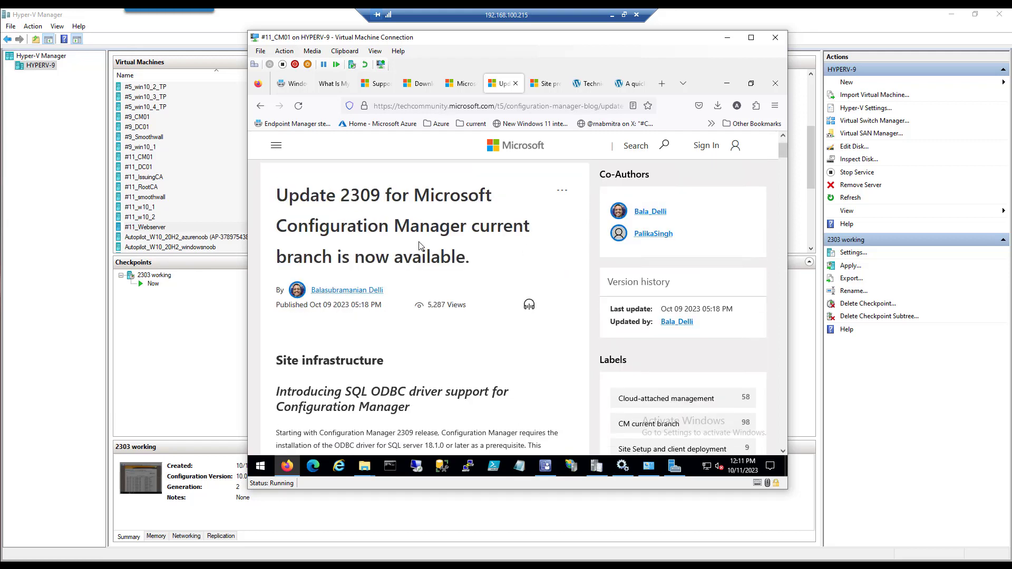
{"action": "left_click", "coordinate": [546, 466]}
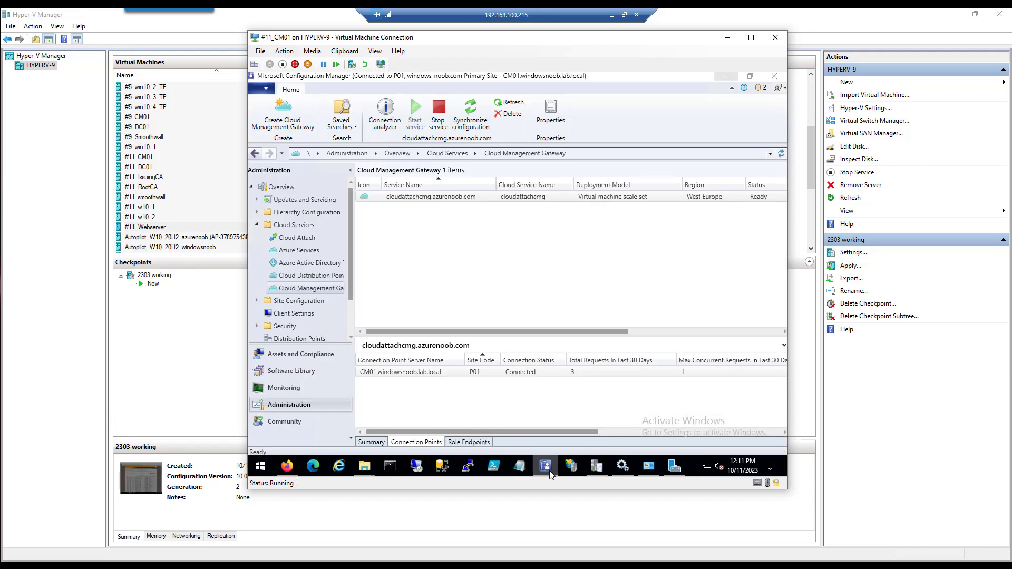
{"action": "left_click", "coordinate": [546, 468]}
{"action": "scroll", "coordinate": [422, 306], "scroll_direction": "down", "scroll_amount": 5}
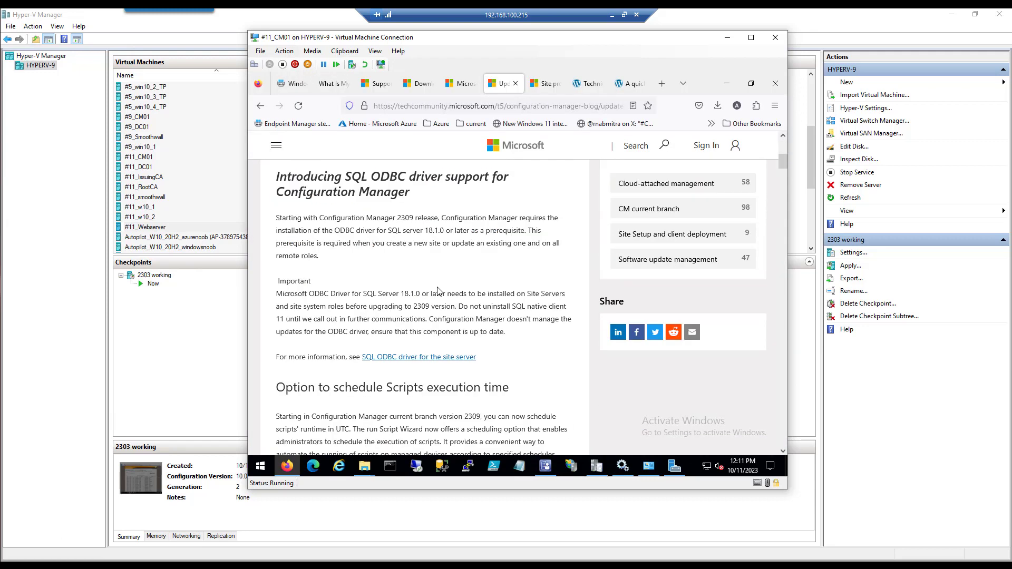
{"action": "scroll", "coordinate": [437, 291], "scroll_direction": "up", "scroll_amount": 2}
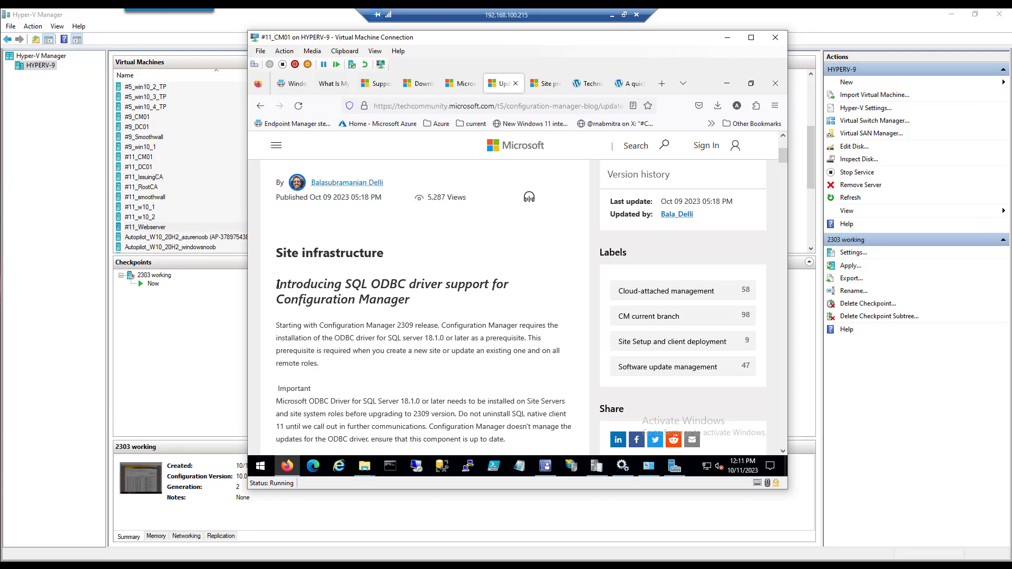
{"action": "left_click_drag", "start_coordinate": [571, 427], "coordinate": [369, 299]}
{"action": "left_click", "coordinate": [408, 286]}
Step: Read further down the checklist, then browse the Technical Preview 2305 blog post
{"action": "scroll", "coordinate": [378, 342], "scroll_direction": "down", "scroll_amount": 7}
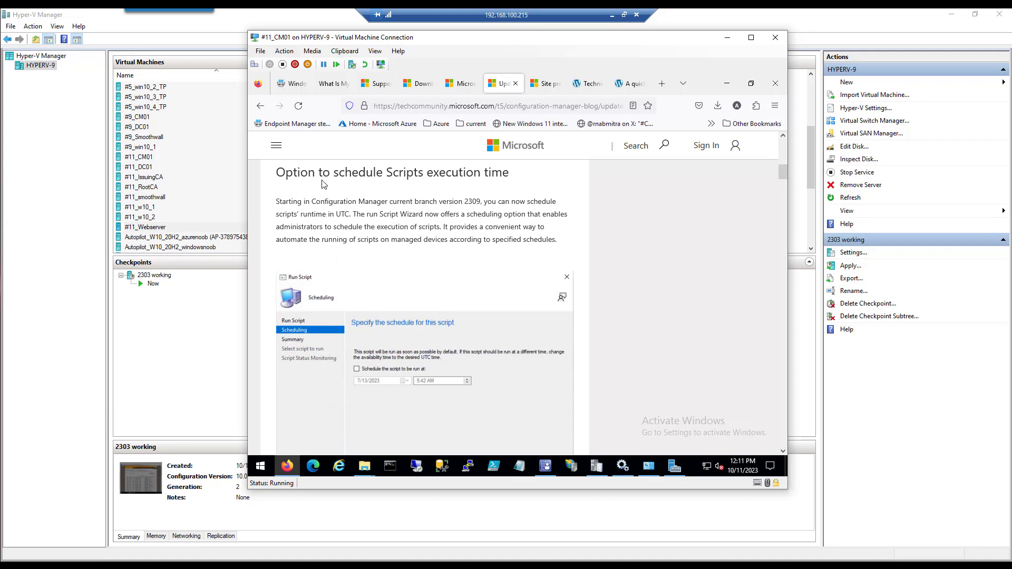
{"action": "scroll", "coordinate": [437, 308], "scroll_direction": "down", "scroll_amount": 5}
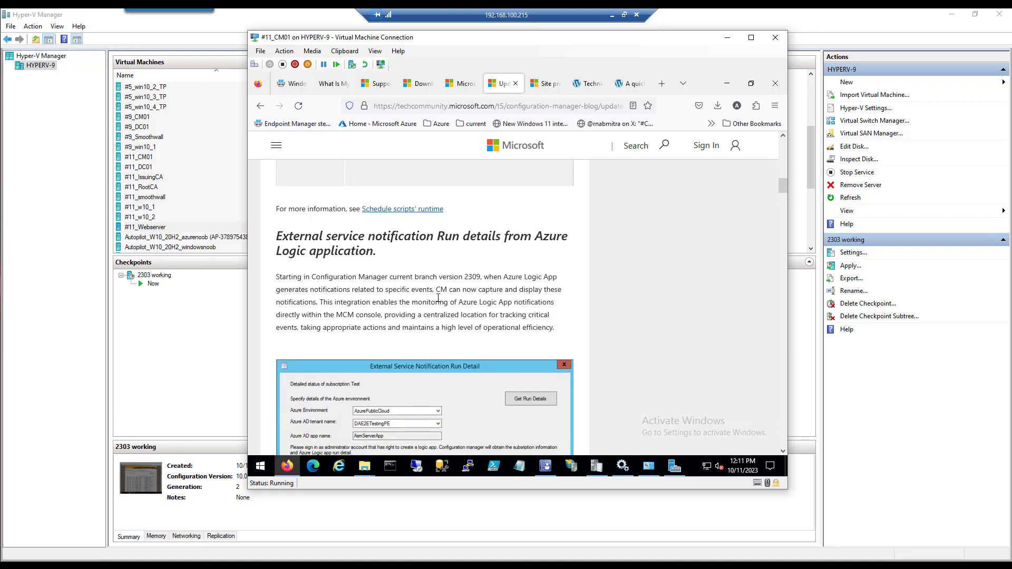
{"action": "scroll", "coordinate": [450, 299], "scroll_direction": "down", "scroll_amount": 8}
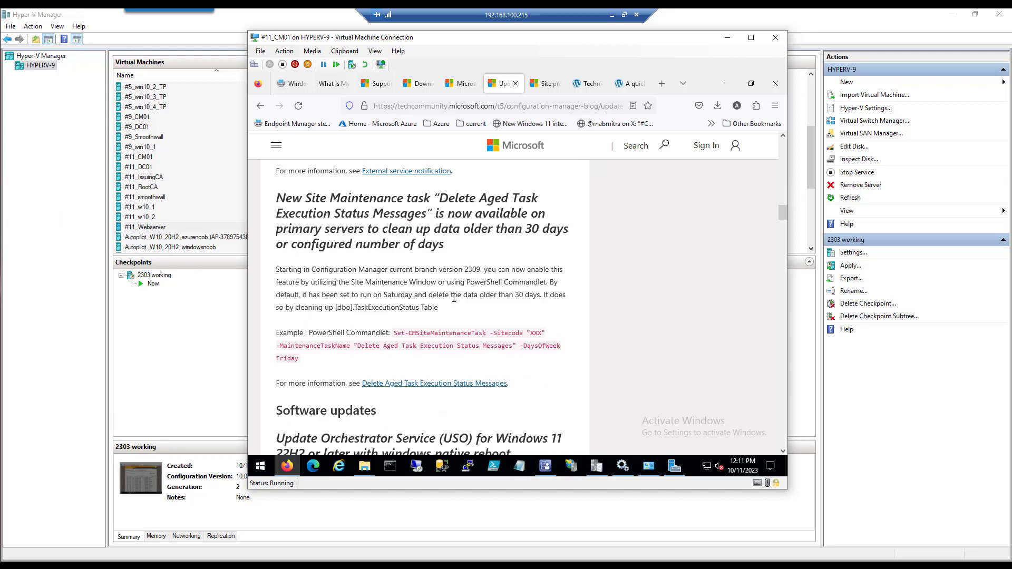
{"action": "scroll", "coordinate": [454, 298], "scroll_direction": "down", "scroll_amount": 3}
{"action": "scroll", "coordinate": [454, 304], "scroll_direction": "down", "scroll_amount": 2}
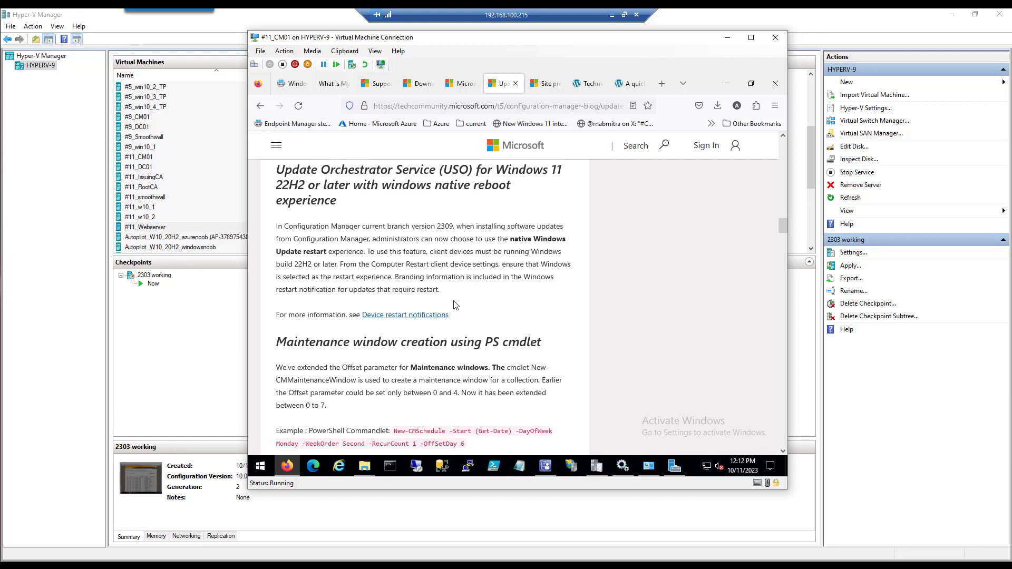
{"action": "scroll", "coordinate": [456, 305], "scroll_direction": "down", "scroll_amount": 8}
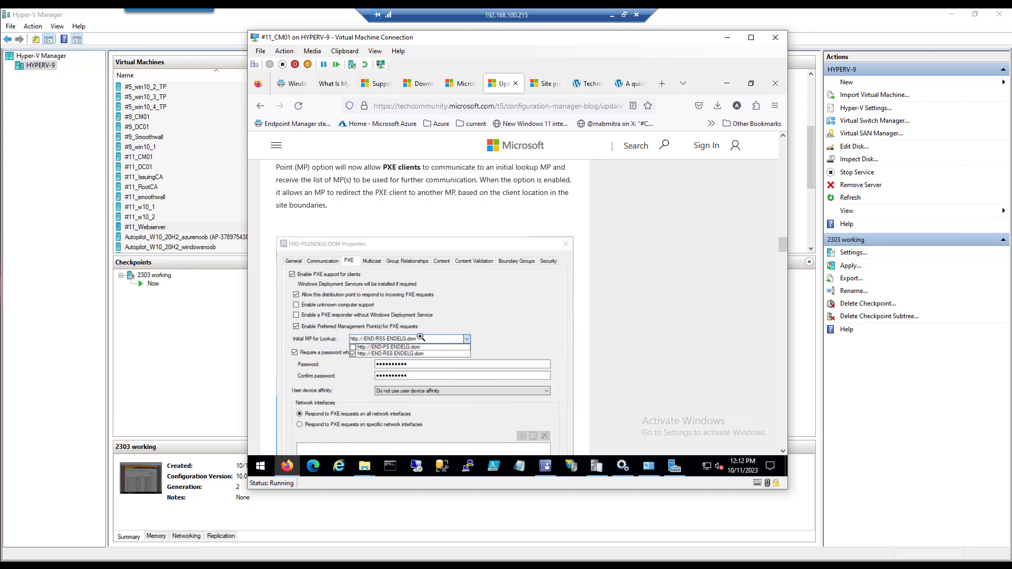
{"action": "scroll", "coordinate": [421, 334], "scroll_direction": "down", "scroll_amount": 8}
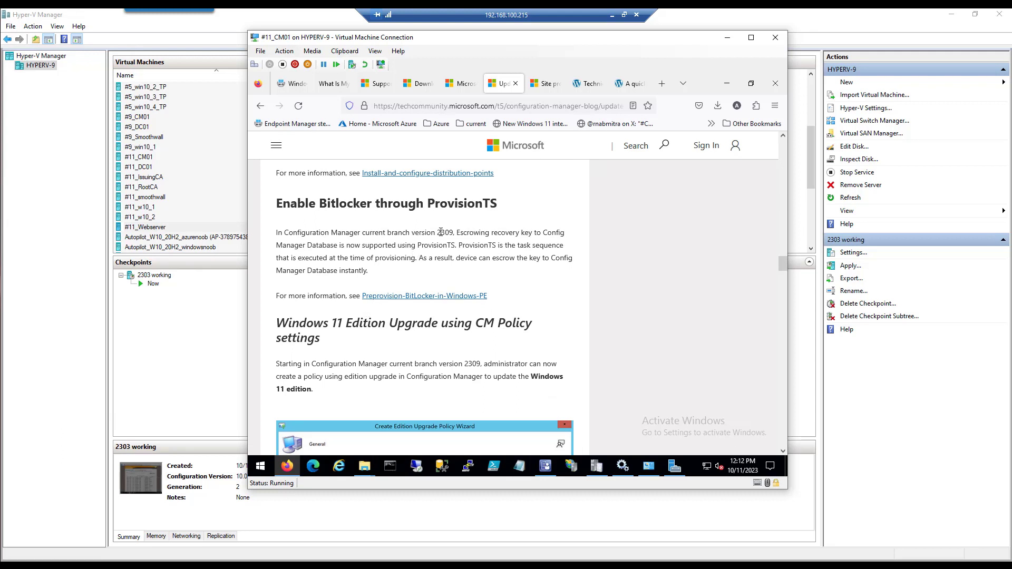
{"action": "left_click", "coordinate": [586, 85]}
{"action": "scroll", "coordinate": [398, 290], "scroll_direction": "down", "scroll_amount": 4}
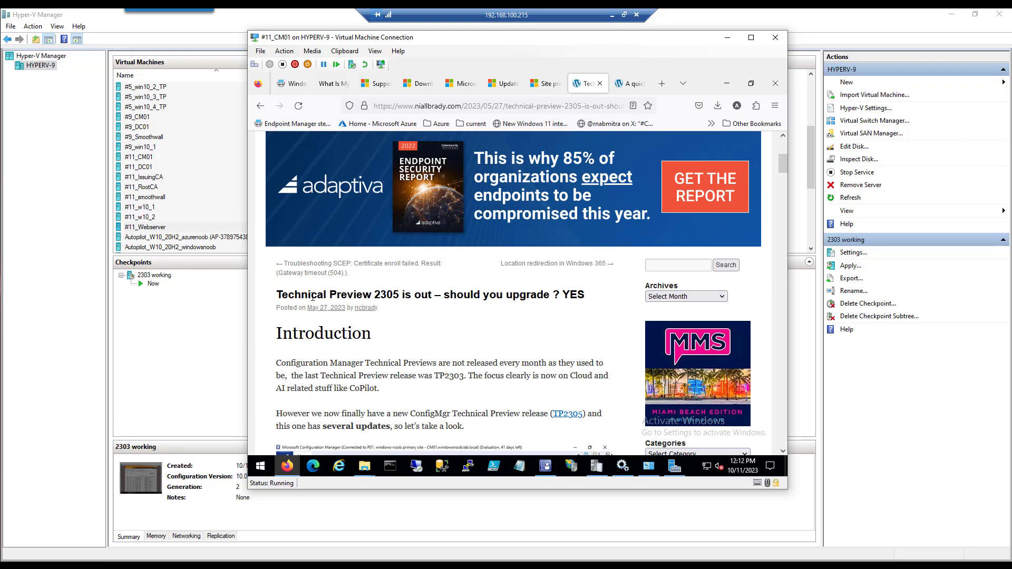
{"action": "scroll", "coordinate": [366, 326], "scroll_direction": "down", "scroll_amount": 1}
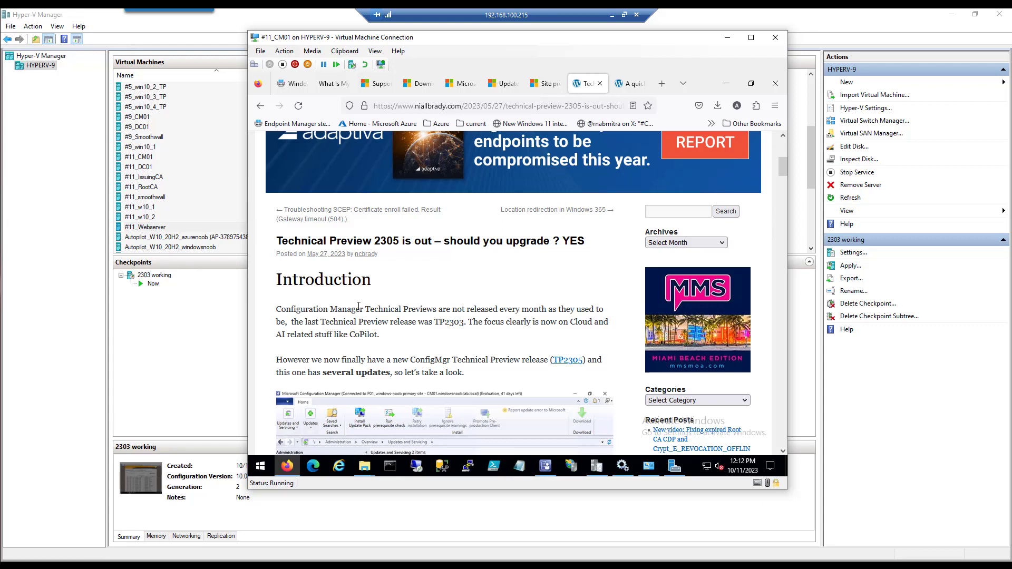
{"action": "scroll", "coordinate": [362, 315], "scroll_direction": "down", "scroll_amount": 4}
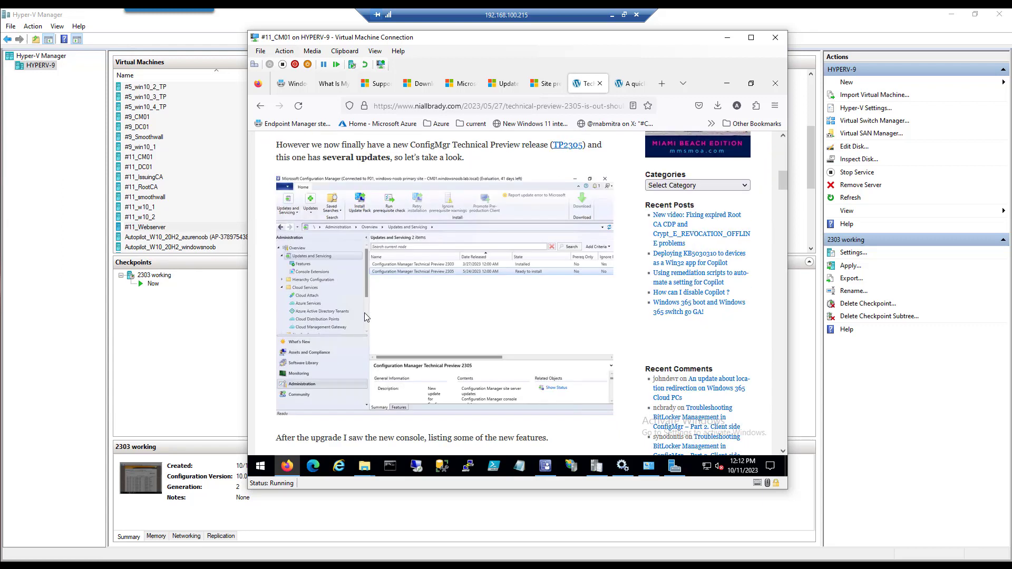
{"action": "scroll", "coordinate": [368, 314], "scroll_direction": "down", "scroll_amount": 10}
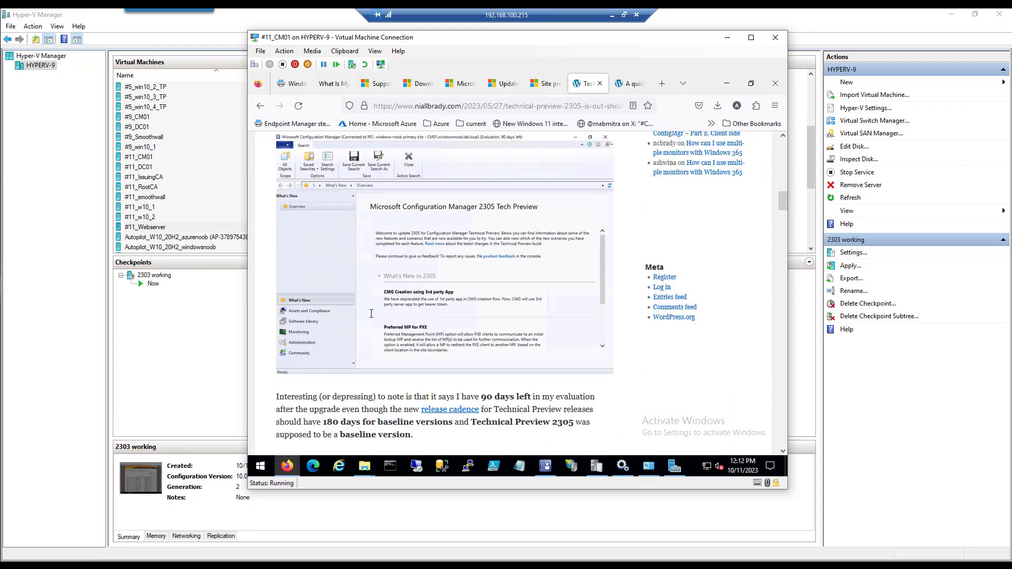
{"action": "scroll", "coordinate": [372, 312], "scroll_direction": "down", "scroll_amount": 6}
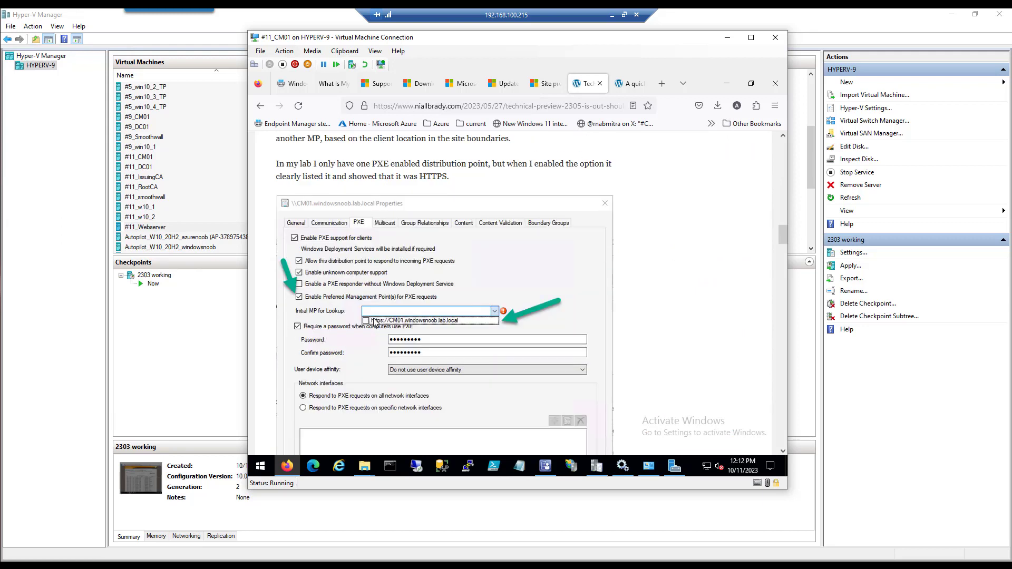
{"action": "scroll", "coordinate": [401, 343], "scroll_direction": "down", "scroll_amount": 8}
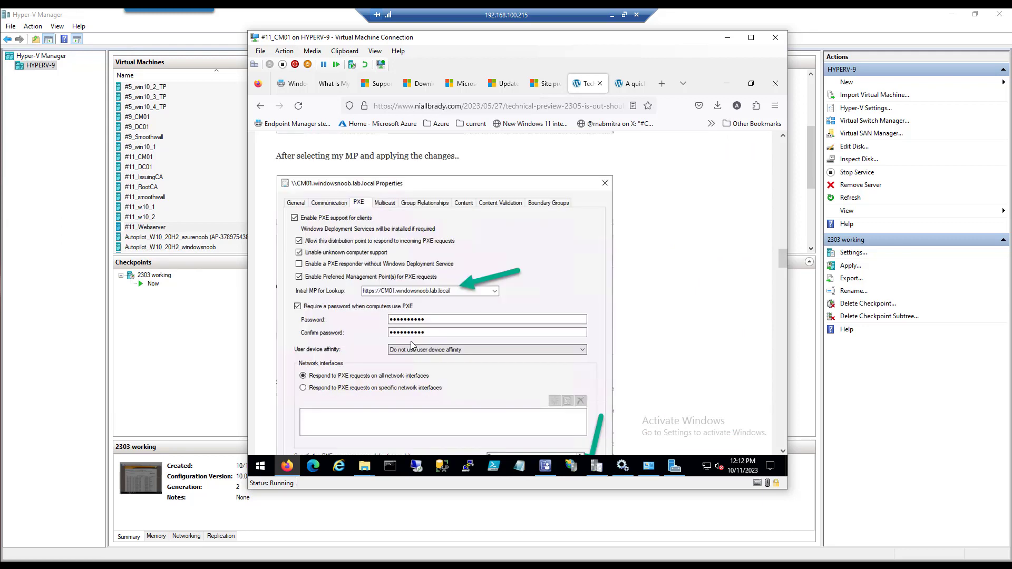
{"action": "scroll", "coordinate": [416, 348], "scroll_direction": "down", "scroll_amount": 7}
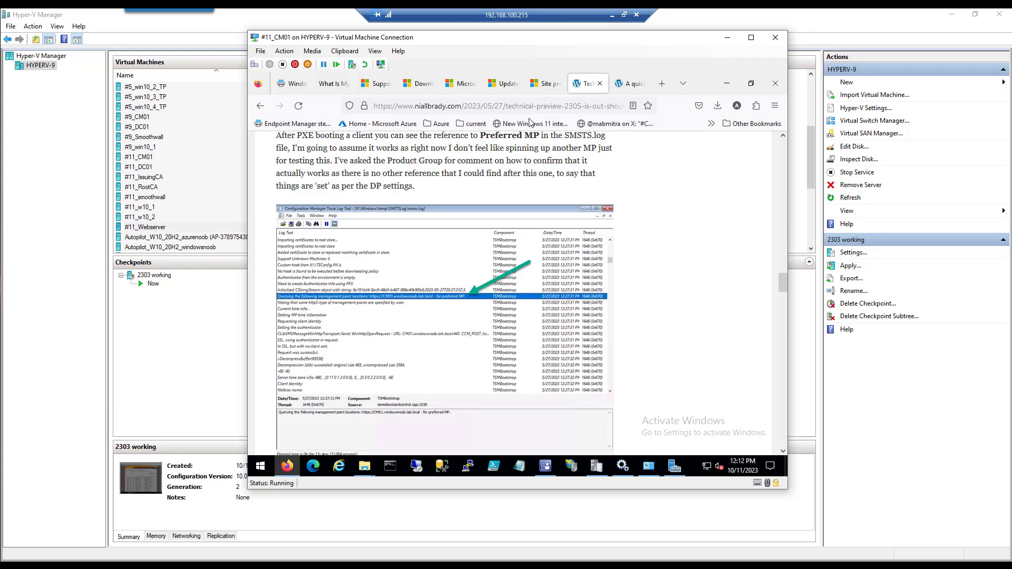
Step: Glance at the site prerequisites page, then read the Configuration Manager 2307 Technical Preview post
{"action": "left_click", "coordinate": [550, 84]}
{"action": "left_click", "coordinate": [503, 84]}
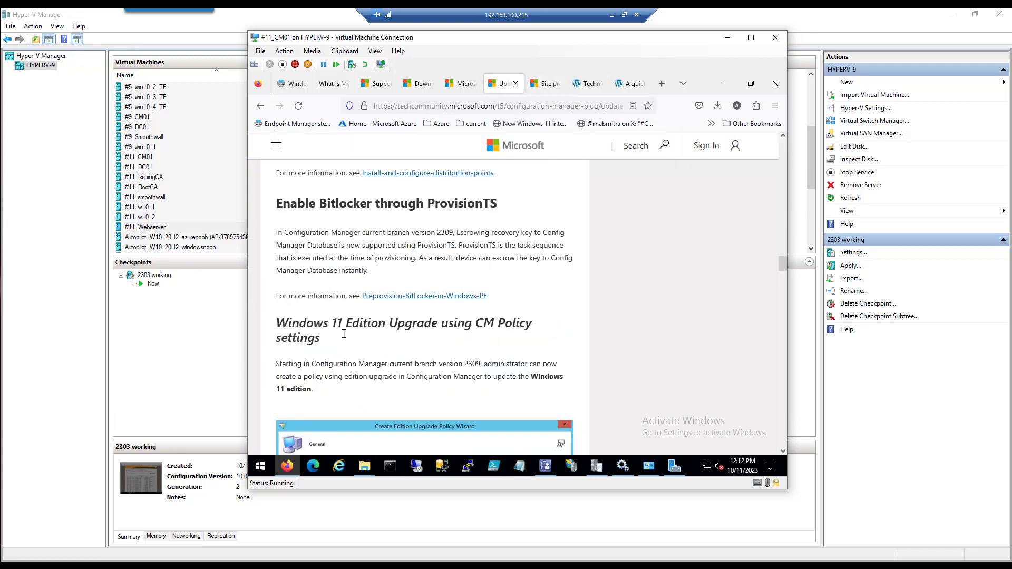
{"action": "scroll", "coordinate": [295, 338], "scroll_direction": "down", "scroll_amount": 10}
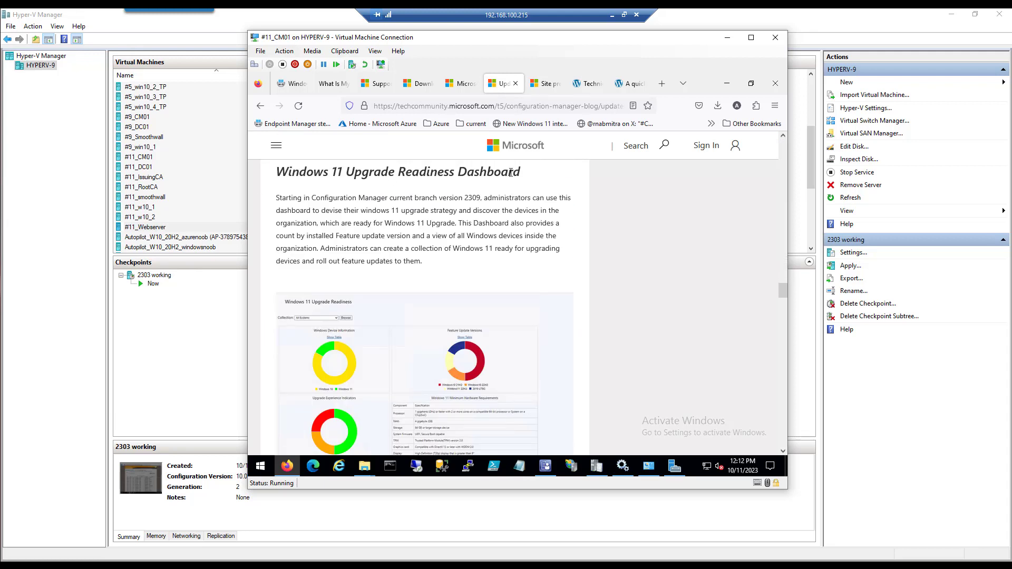
{"action": "scroll", "coordinate": [460, 274], "scroll_direction": "down", "scroll_amount": 4}
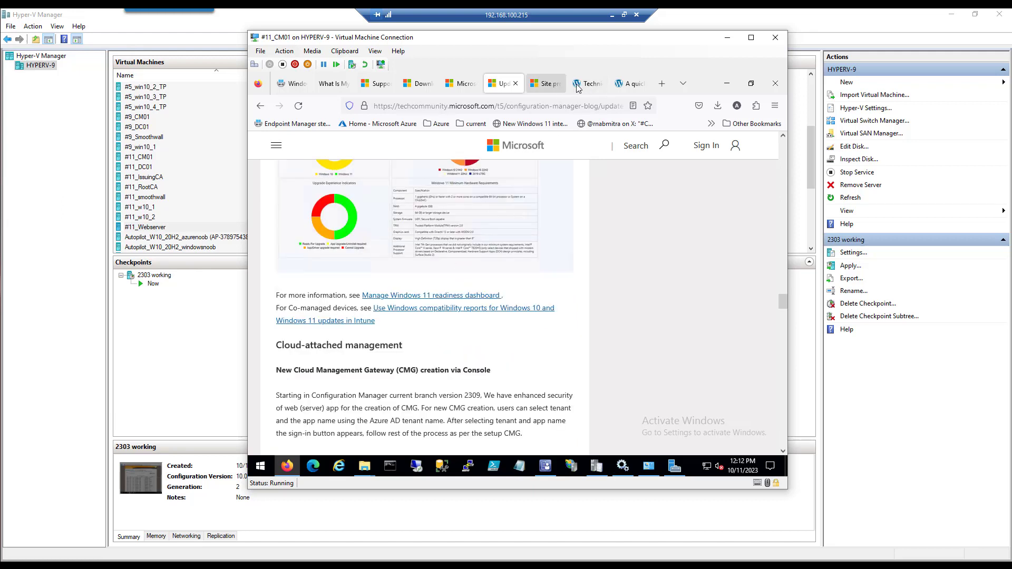
{"action": "left_click", "coordinate": [633, 85]}
{"action": "scroll", "coordinate": [448, 191], "scroll_direction": "down", "scroll_amount": 4}
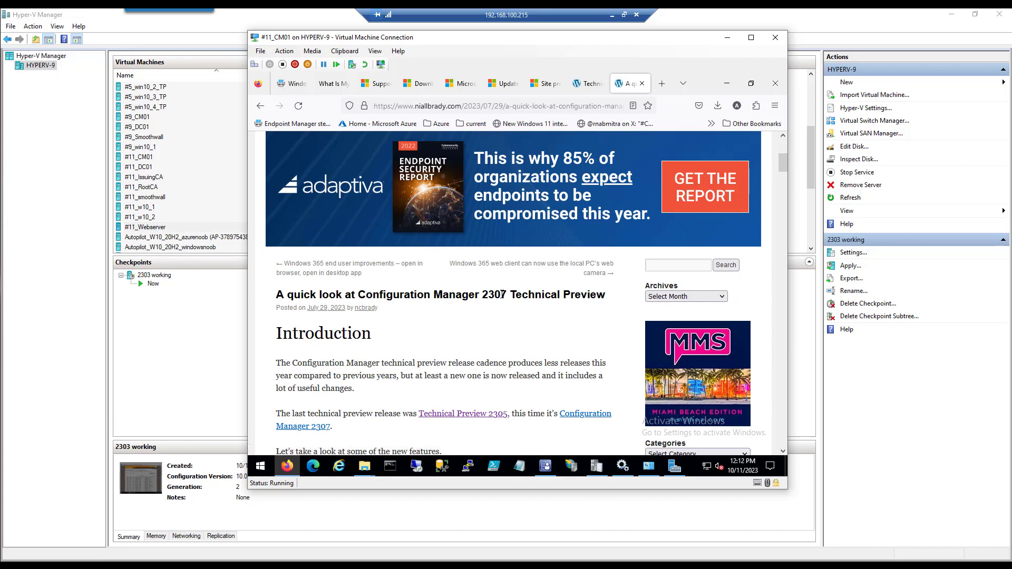
{"action": "scroll", "coordinate": [502, 295], "scroll_direction": "down", "scroll_amount": 15}
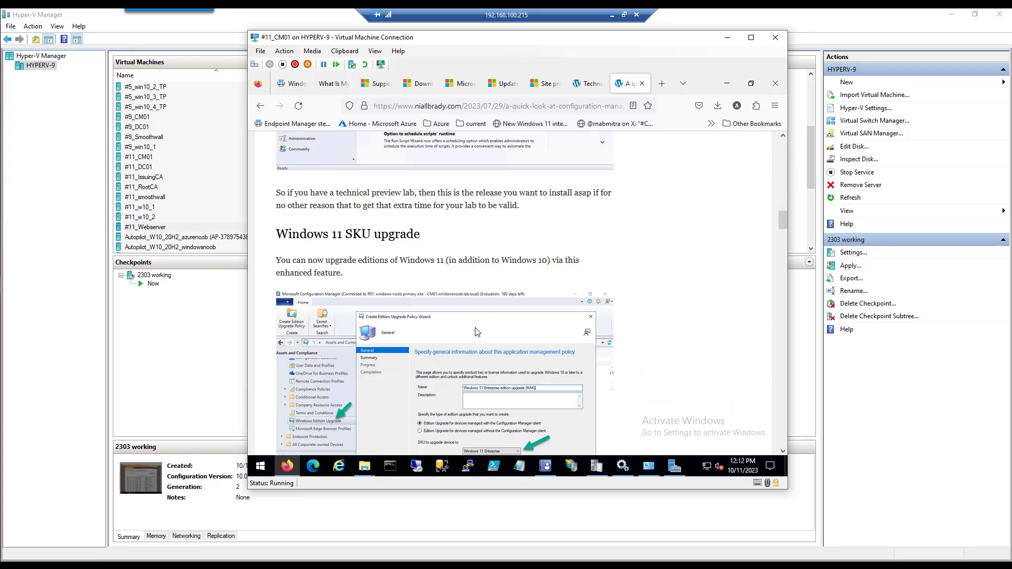
{"action": "scroll", "coordinate": [477, 332], "scroll_direction": "down", "scroll_amount": 10}
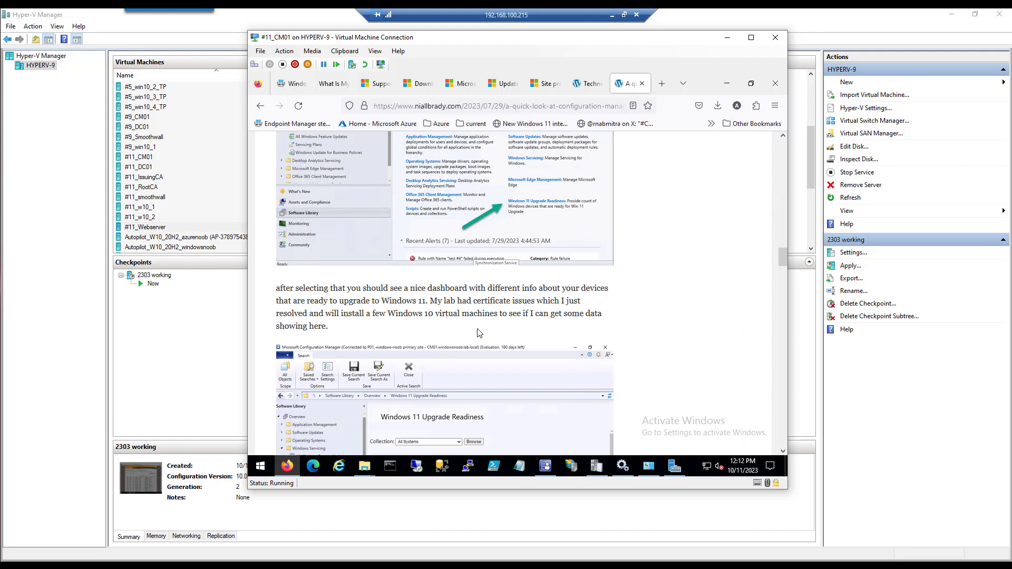
{"action": "scroll", "coordinate": [479, 332], "scroll_direction": "up", "scroll_amount": 4}
{"action": "scroll", "coordinate": [484, 328], "scroll_direction": "down", "scroll_amount": 4}
{"action": "scroll", "coordinate": [485, 329], "scroll_direction": "down", "scroll_amount": 8}
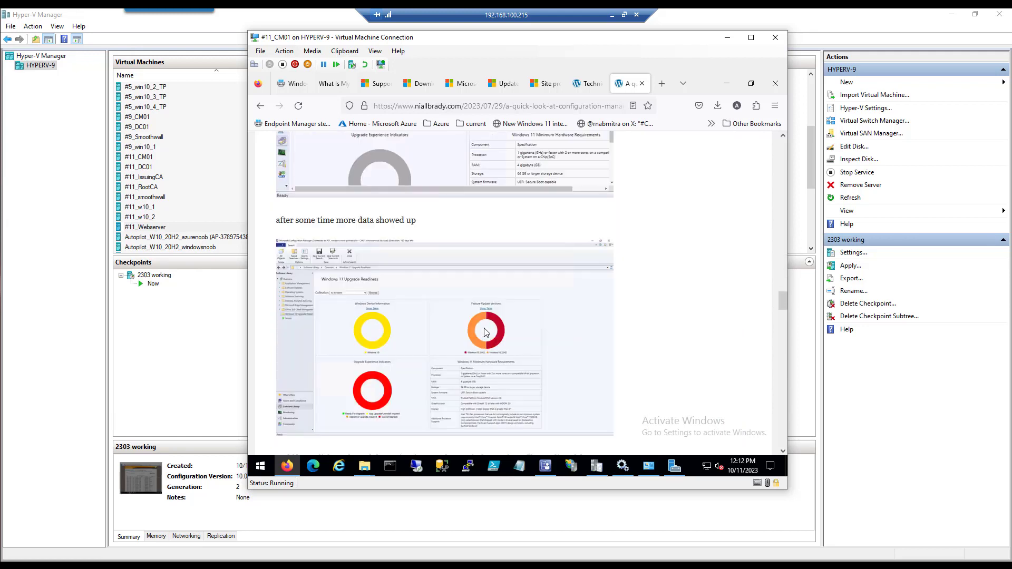
{"action": "scroll", "coordinate": [486, 331], "scroll_direction": "down", "scroll_amount": 10}
{"action": "scroll", "coordinate": [482, 313], "scroll_direction": "up", "scroll_amount": 16}
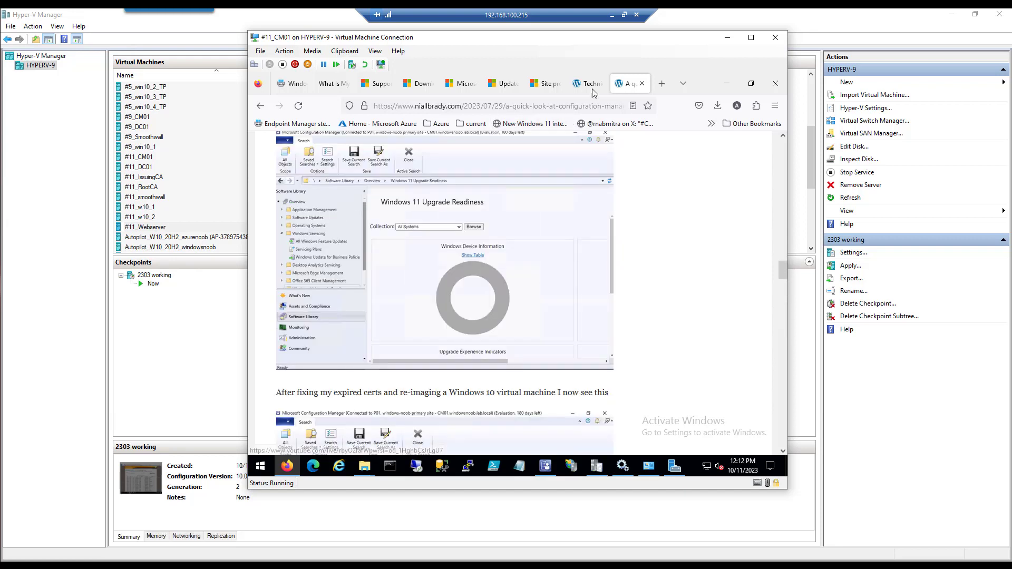
Step: Return to the Update 2309 article and select the EnableEarlyUpdateRing2309.ps1 script name
{"action": "left_click", "coordinate": [591, 88]}
{"action": "left_click", "coordinate": [501, 85]}
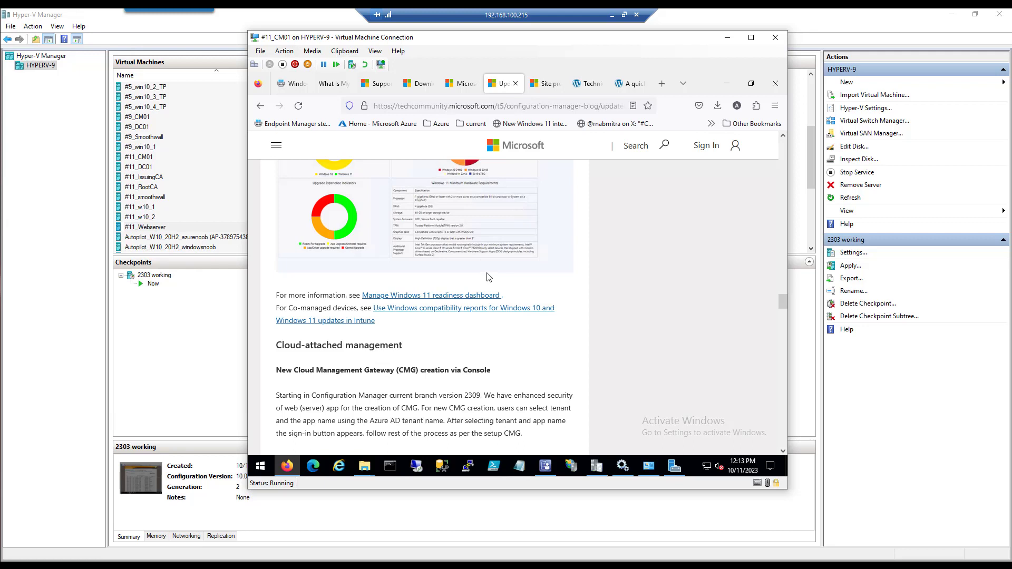
{"action": "scroll", "coordinate": [515, 276], "scroll_direction": "up", "scroll_amount": 5}
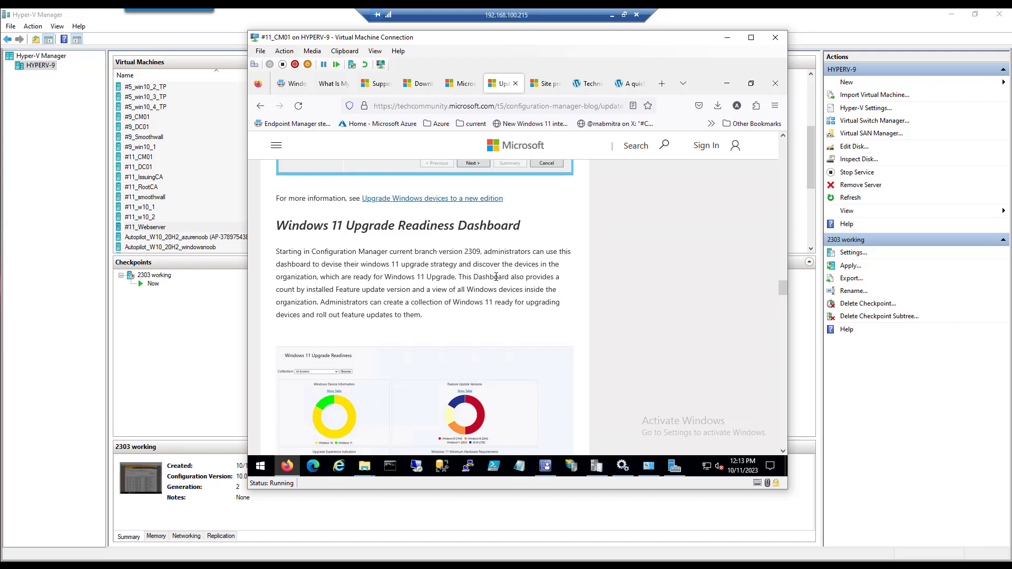
{"action": "scroll", "coordinate": [462, 262], "scroll_direction": "up", "scroll_amount": 15}
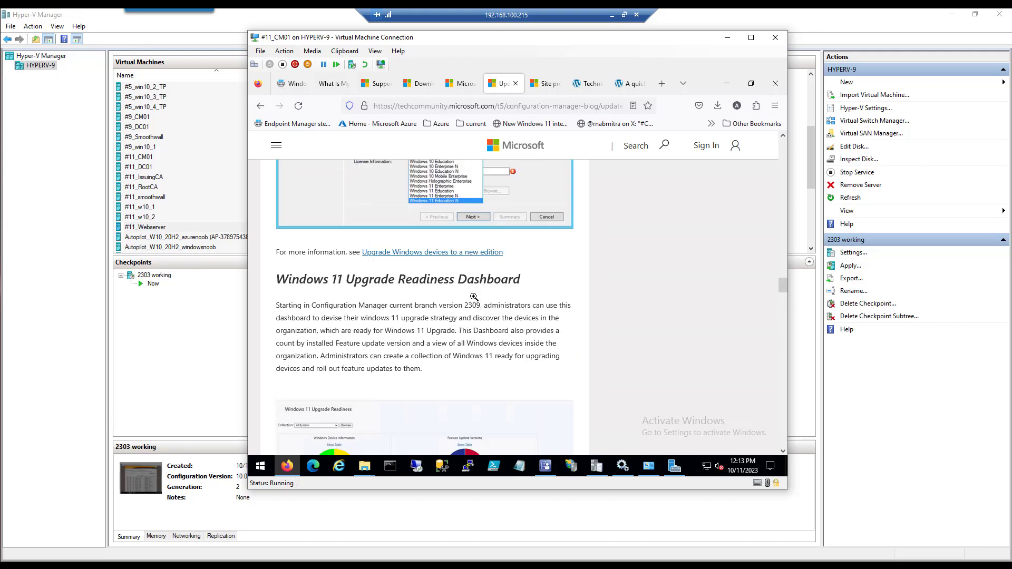
{"action": "scroll", "coordinate": [475, 299], "scroll_direction": "up", "scroll_amount": 15}
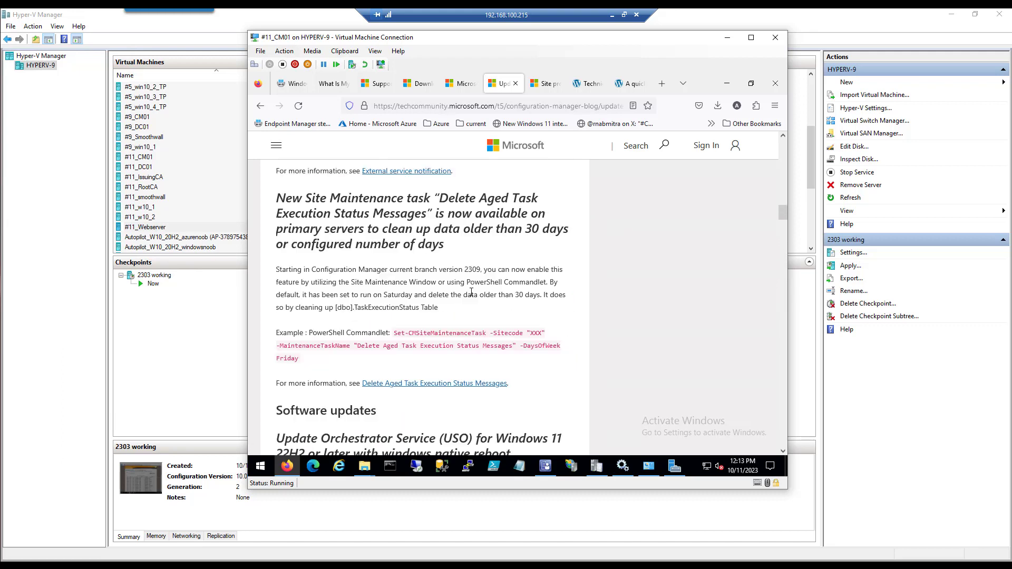
{"action": "scroll", "coordinate": [473, 299], "scroll_direction": "up", "scroll_amount": 3}
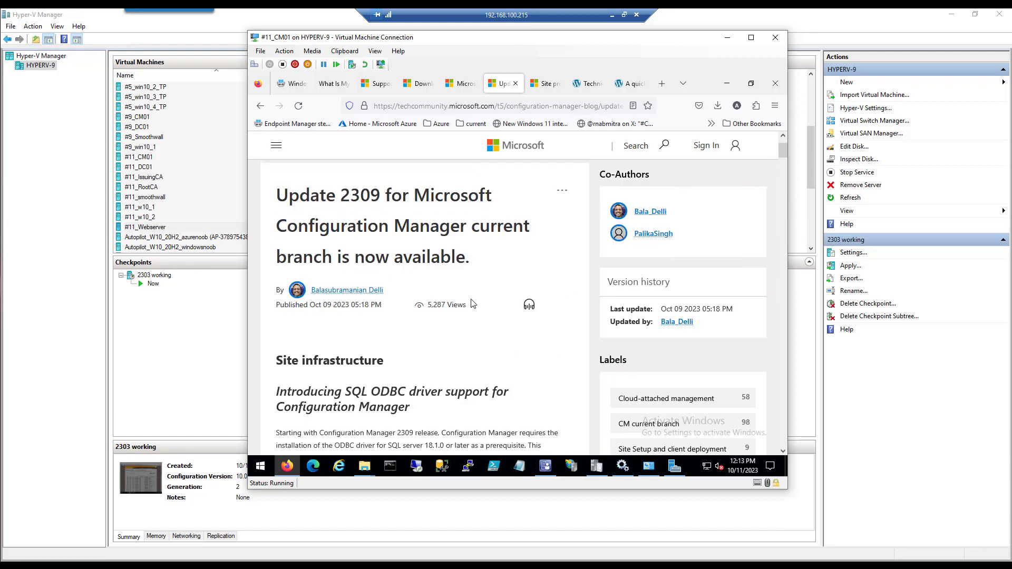
{"action": "scroll", "coordinate": [471, 299], "scroll_direction": "down", "scroll_amount": 2}
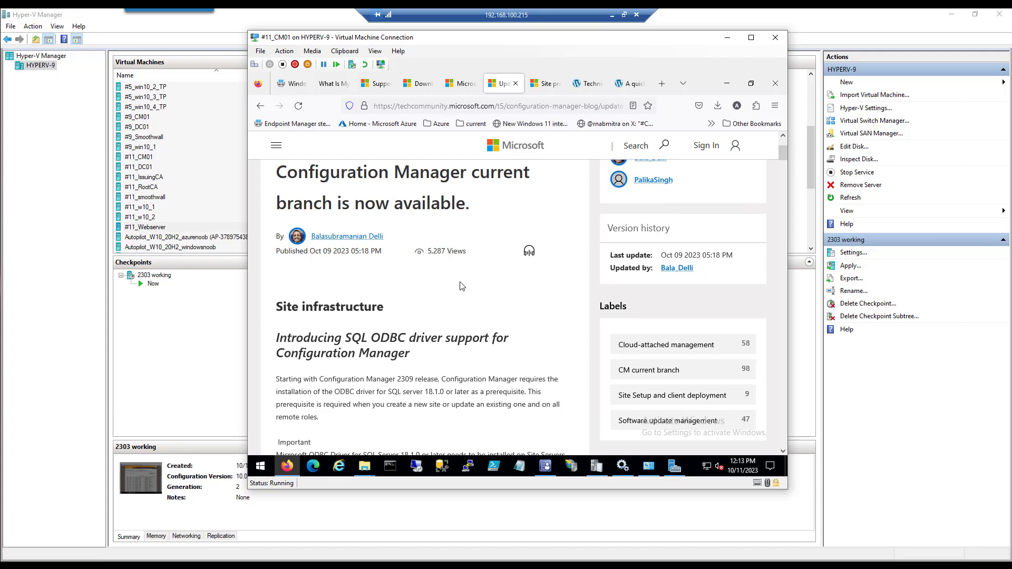
{"action": "scroll", "coordinate": [458, 280], "scroll_direction": "down", "scroll_amount": 6}
{"action": "scroll", "coordinate": [458, 283], "scroll_direction": "down", "scroll_amount": 3}
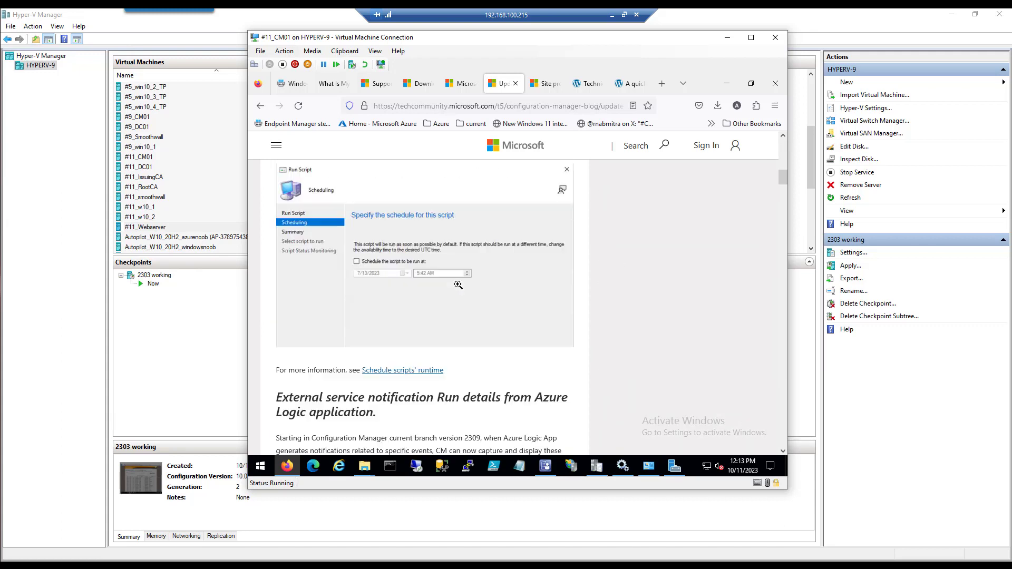
{"action": "scroll", "coordinate": [458, 284], "scroll_direction": "down", "scroll_amount": 4}
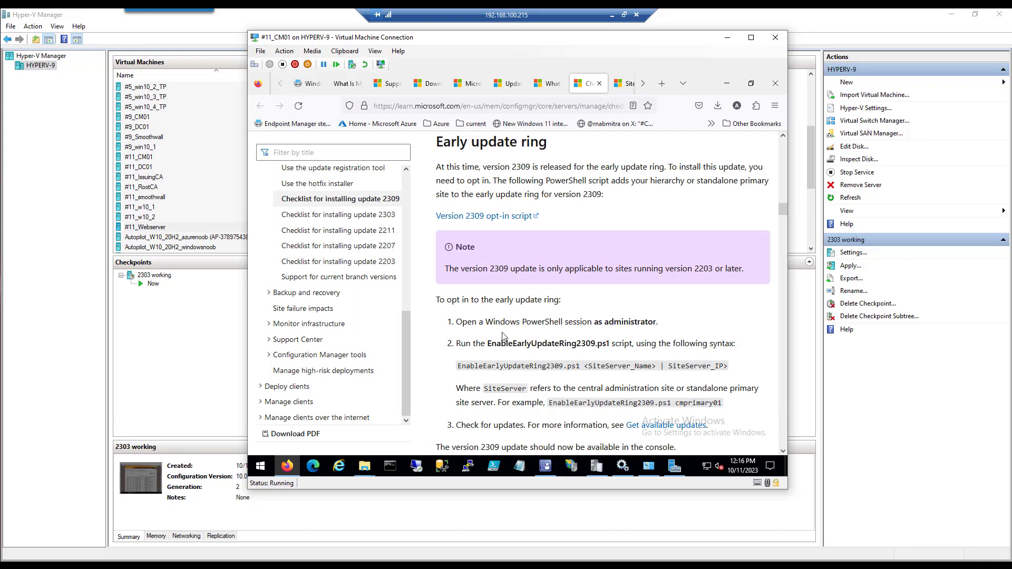
{"action": "left_click_drag", "start_coordinate": [459, 365], "coordinate": [583, 370]}
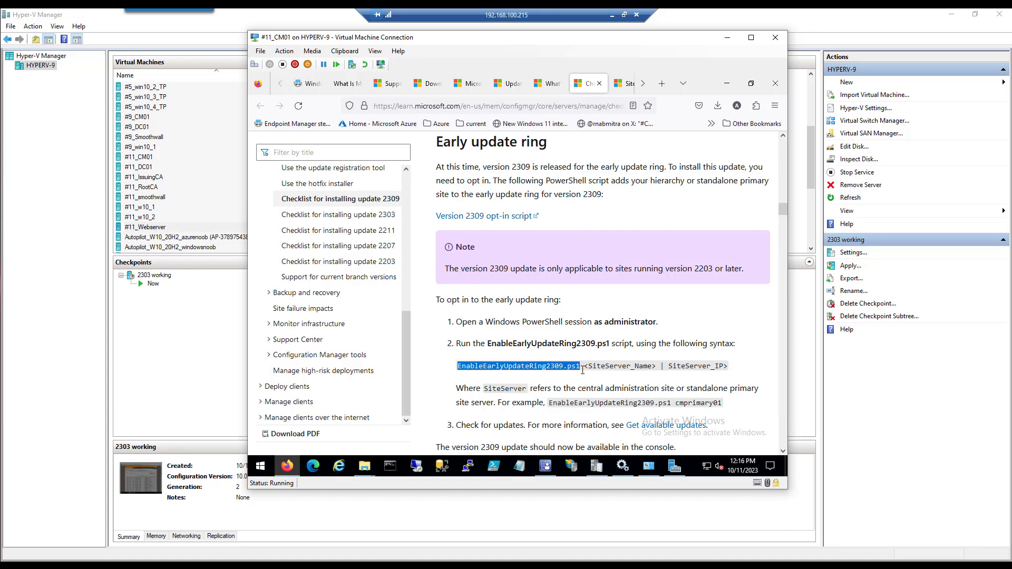
Step: In the console, select the Ready cloudattachcmg.azurenoob.com gateway and scroll across its columns
{"action": "left_click", "coordinate": [545, 465]}
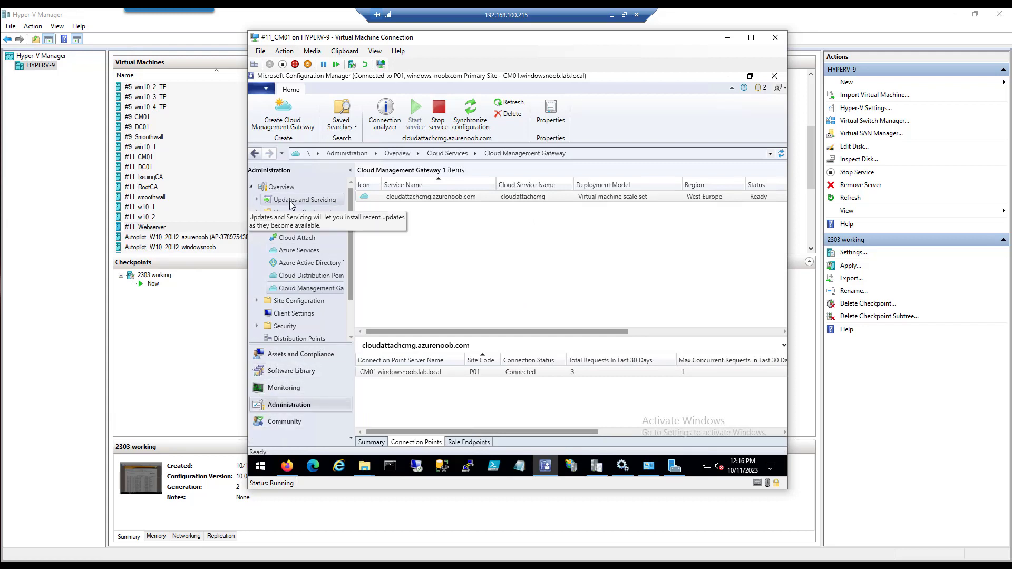
{"action": "left_click", "coordinate": [448, 199]}
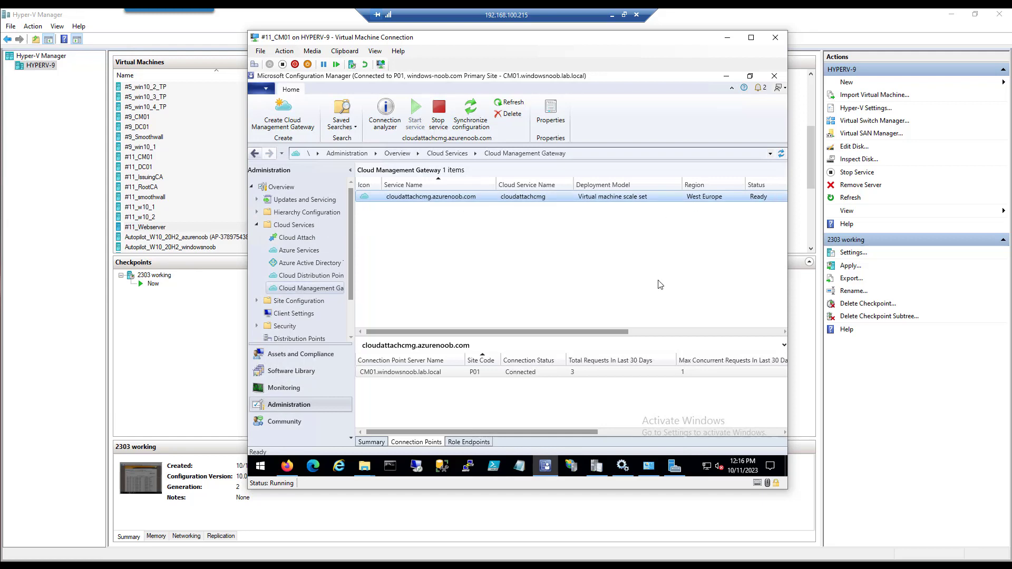
{"action": "left_click_drag", "start_coordinate": [613, 332], "coordinate": [507, 323]}
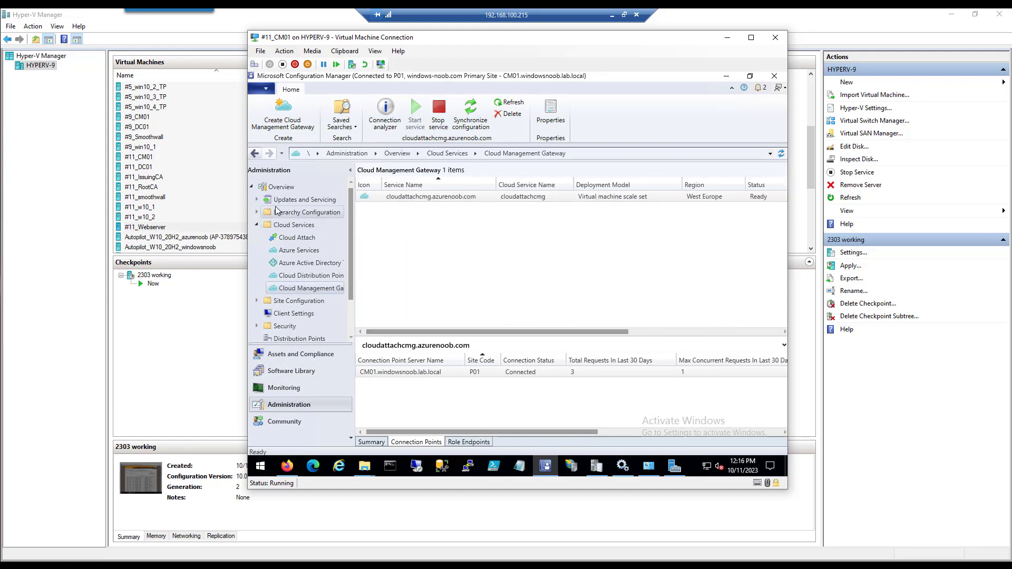
Step: Open Component Status, glance at Site Status, and view SMS_FAILOVER_MANAGER's properties without changes
{"action": "left_click", "coordinate": [292, 388]}
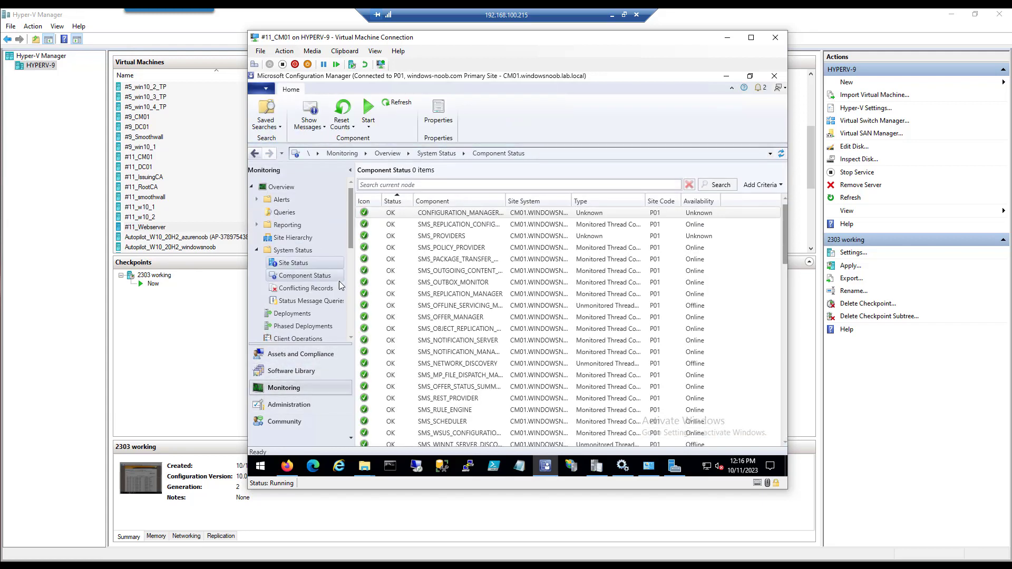
{"action": "scroll", "coordinate": [467, 293], "scroll_direction": "down", "scroll_amount": 15}
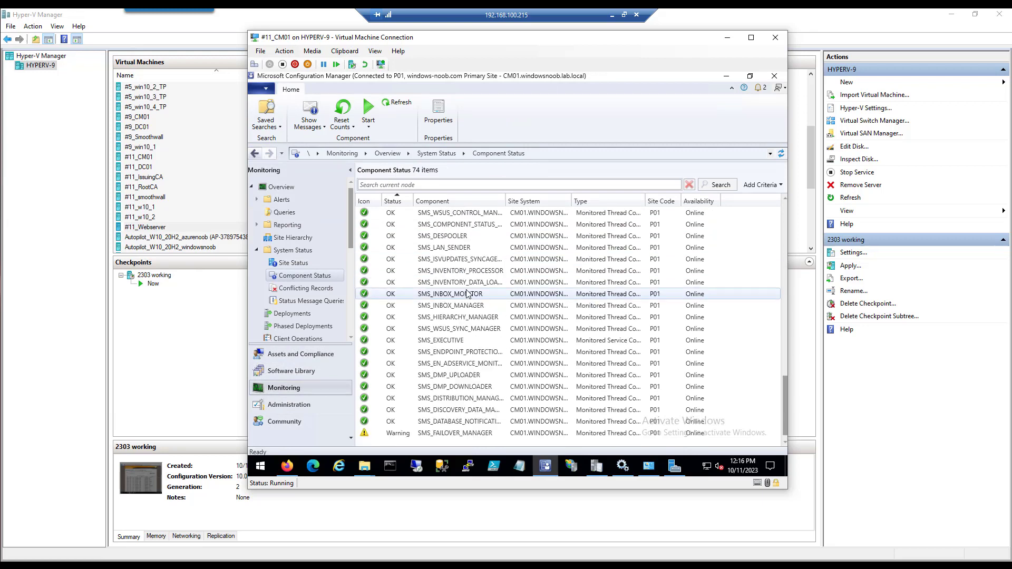
{"action": "scroll", "coordinate": [467, 294], "scroll_direction": "up", "scroll_amount": 15}
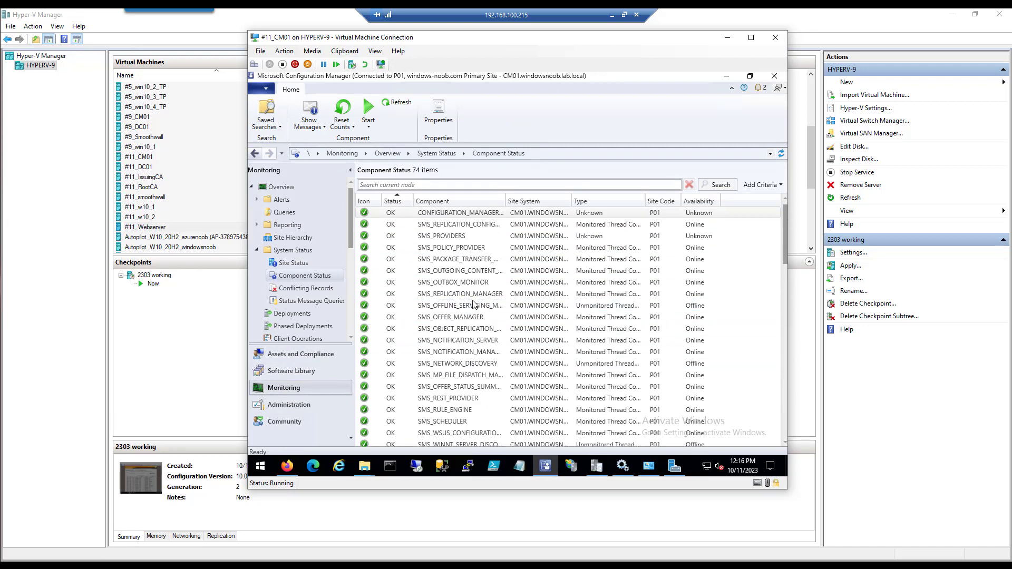
{"action": "left_click", "coordinate": [293, 265]}
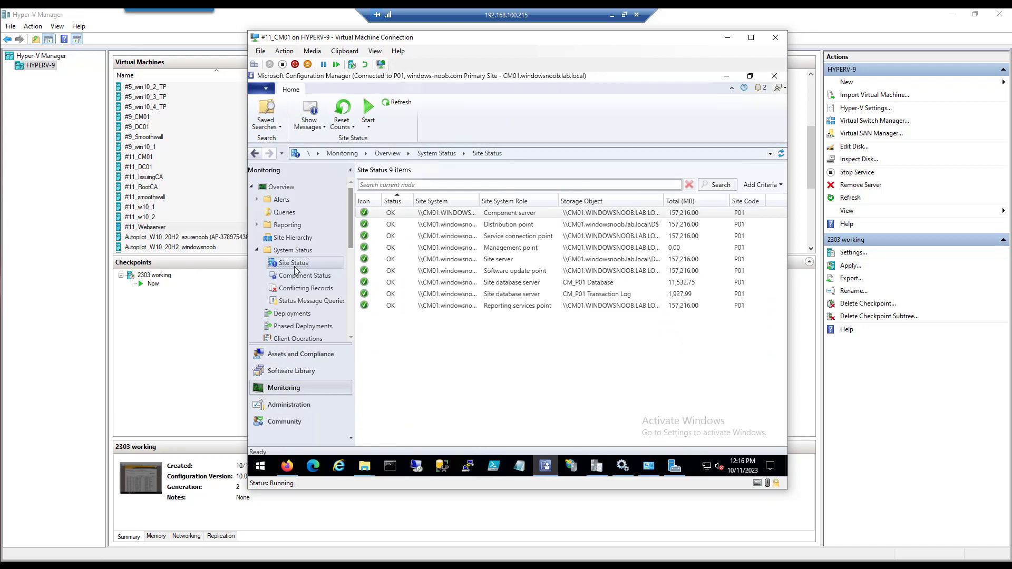
{"action": "left_click", "coordinate": [295, 274]}
{"action": "scroll", "coordinate": [464, 295], "scroll_direction": "down", "scroll_amount": 15}
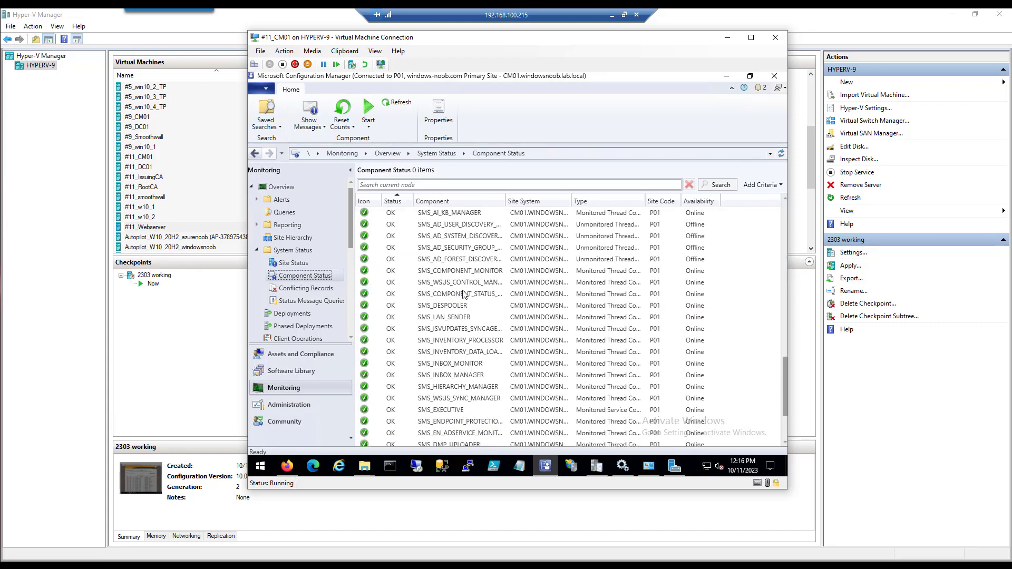
{"action": "double_click", "coordinate": [404, 432]}
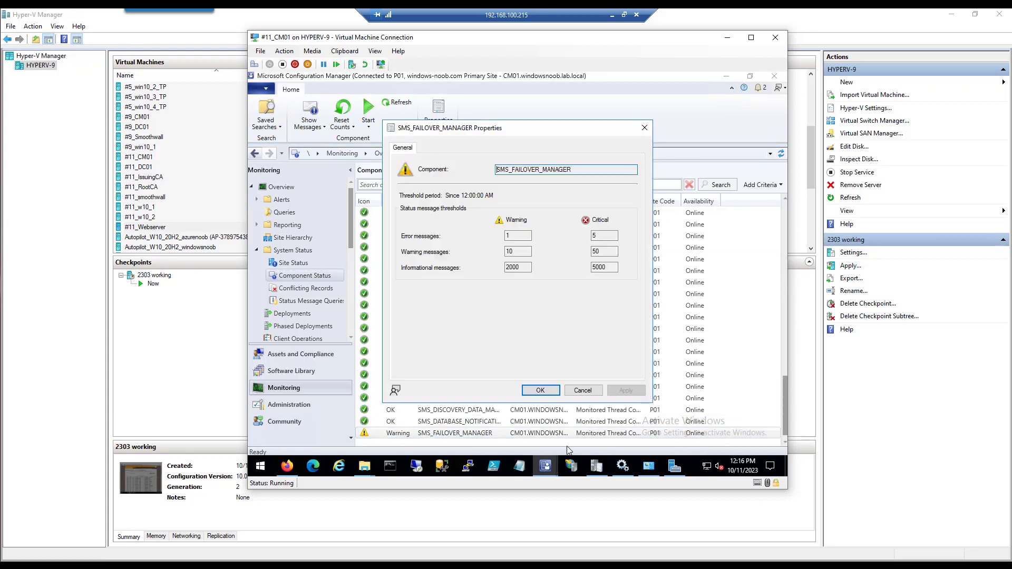
{"action": "left_click", "coordinate": [582, 390]}
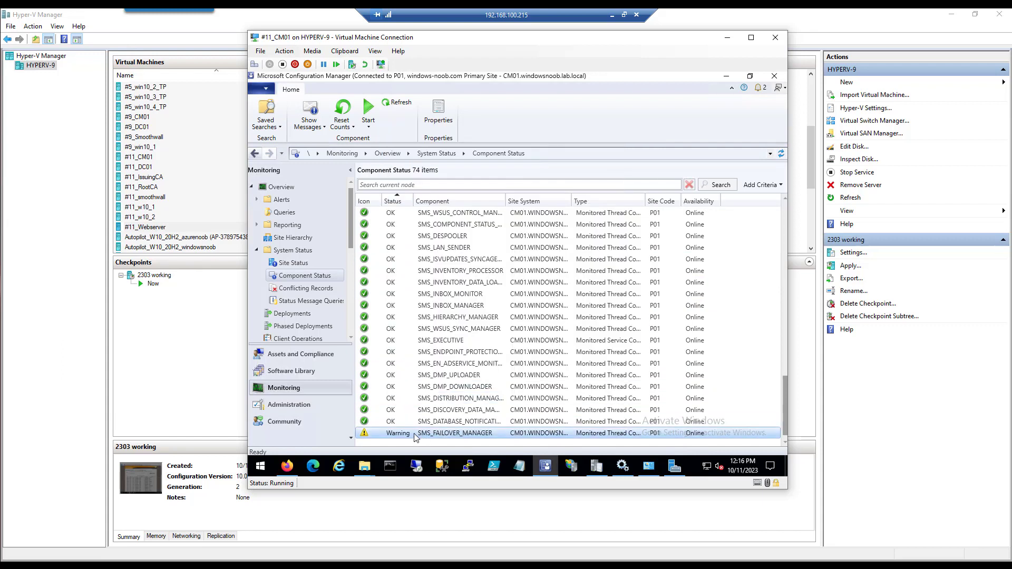
Step: Show all status messages for SMS_FAILOVER_MANAGER, then minimize the message viewer
{"action": "right_click", "coordinate": [415, 434]}
{"action": "mouse_move", "coordinate": [398, 372]}
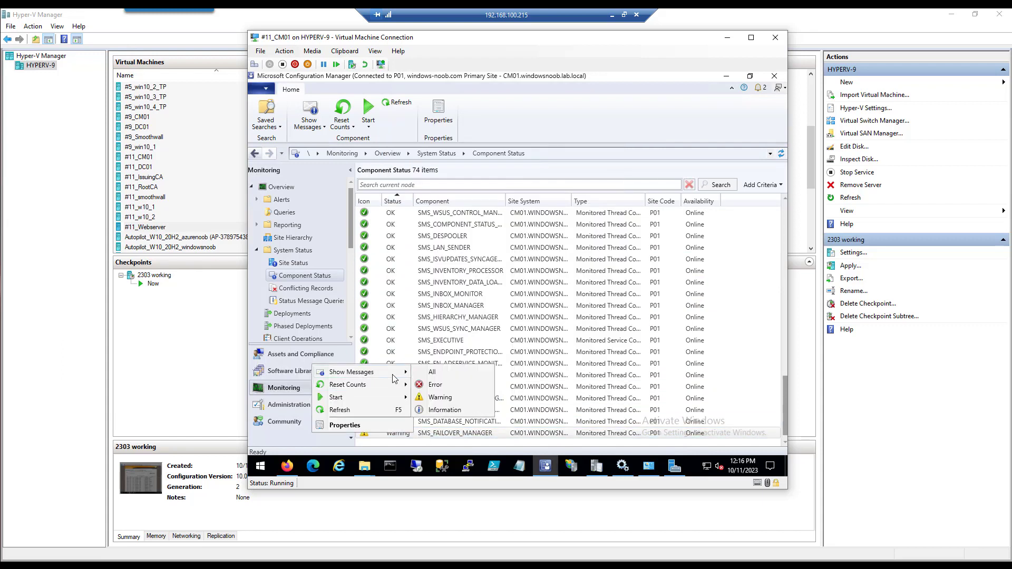
{"action": "left_click", "coordinate": [443, 376]}
{"action": "left_click", "coordinate": [503, 350]}
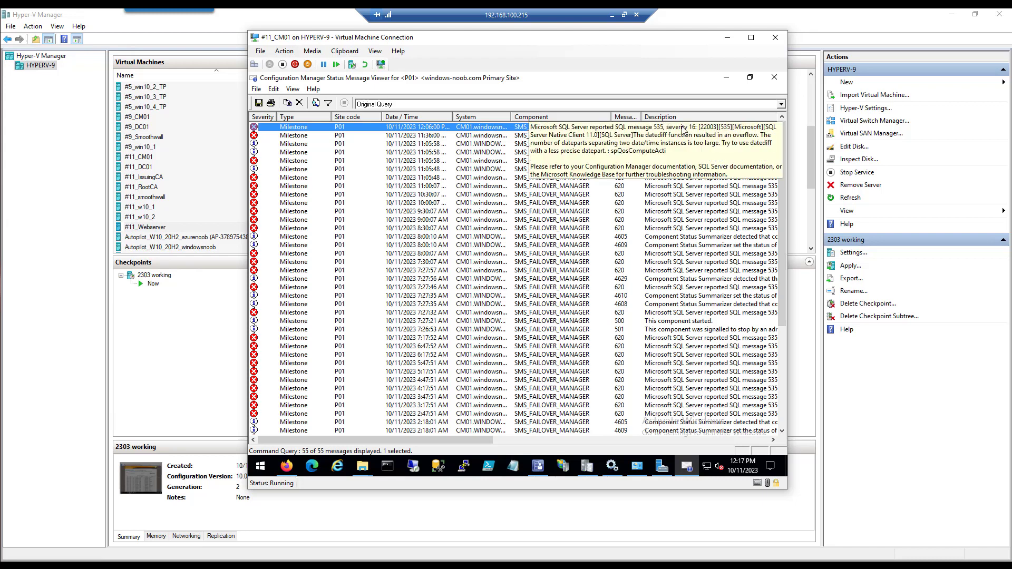
{"action": "left_click", "coordinate": [730, 78]}
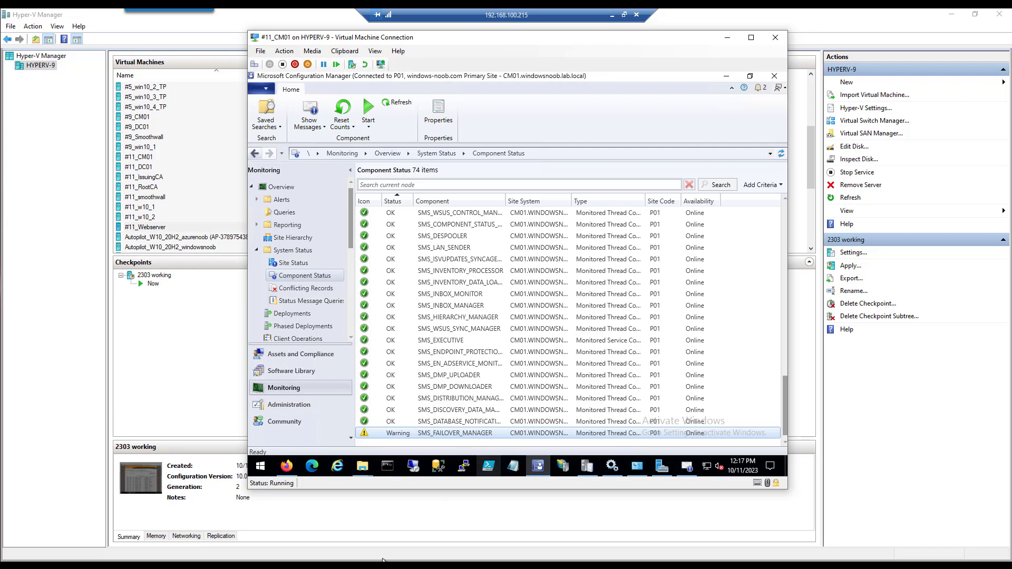
{"action": "mouse_move", "coordinate": [361, 565]}
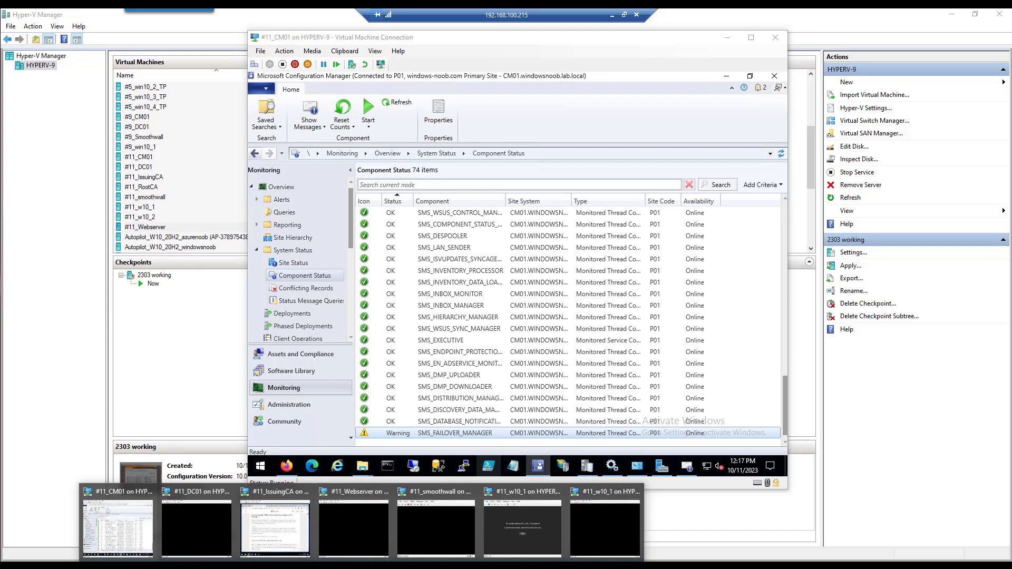
Step: Inspect SMSPXE.log's certificate warning and Using Management Point entries in CMTrace, then return to the console
{"action": "left_click", "coordinate": [586, 465]}
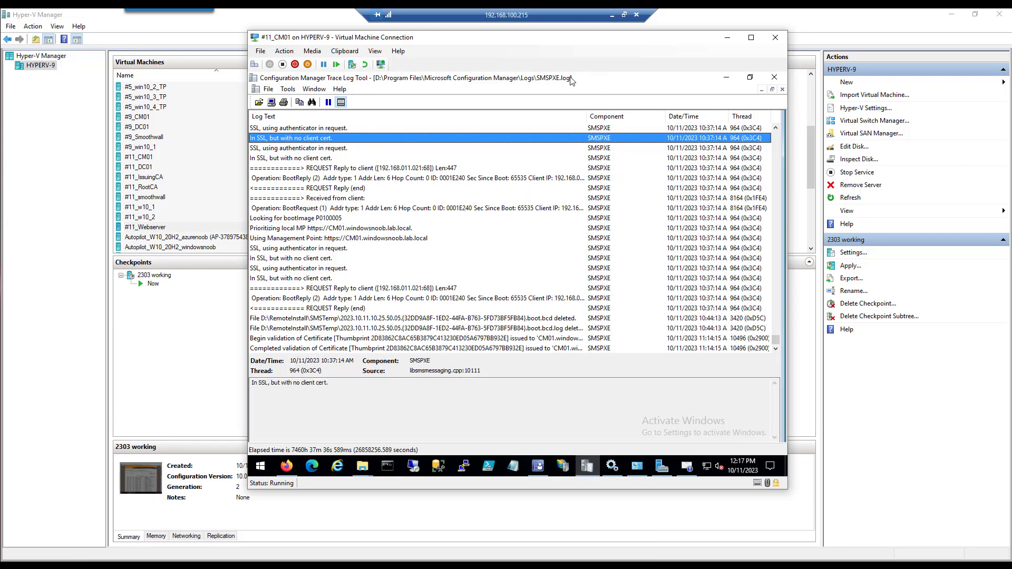
{"action": "scroll", "coordinate": [560, 236], "scroll_direction": "up", "scroll_amount": 10}
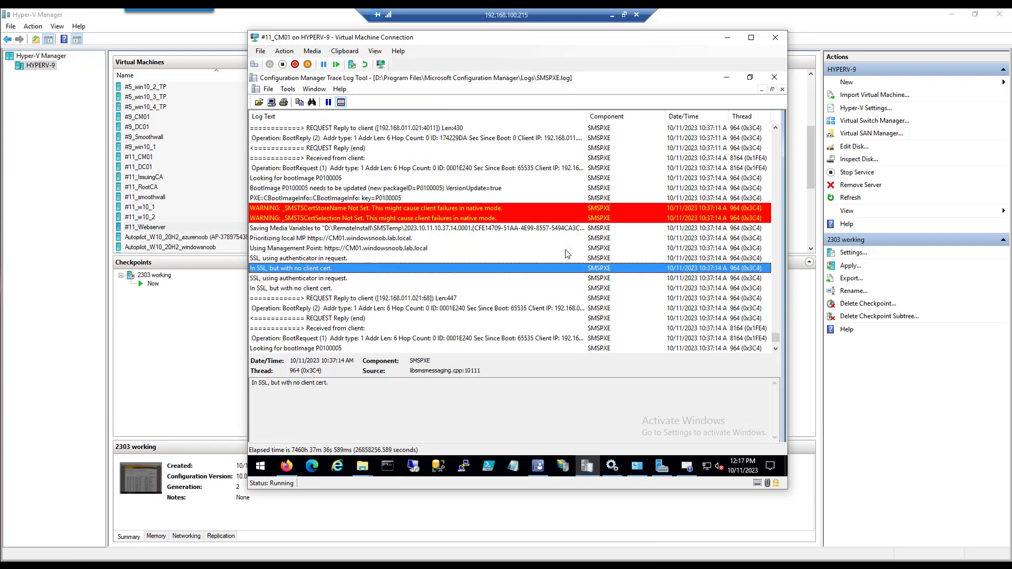
{"action": "scroll", "coordinate": [574, 260], "scroll_direction": "up", "scroll_amount": 10}
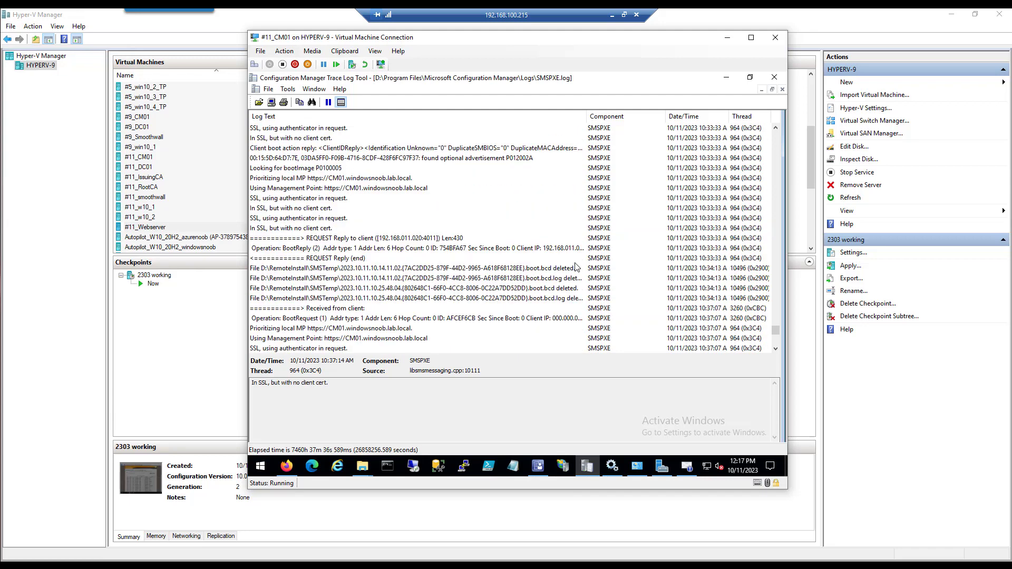
{"action": "scroll", "coordinate": [574, 263], "scroll_direction": "down", "scroll_amount": 10}
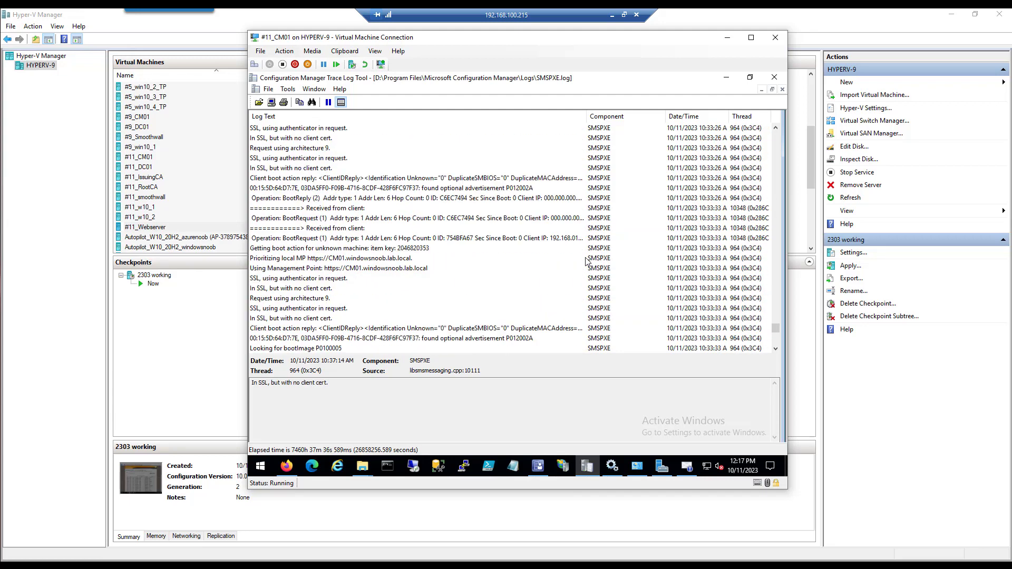
{"action": "scroll", "coordinate": [584, 262], "scroll_direction": "down", "scroll_amount": 7}
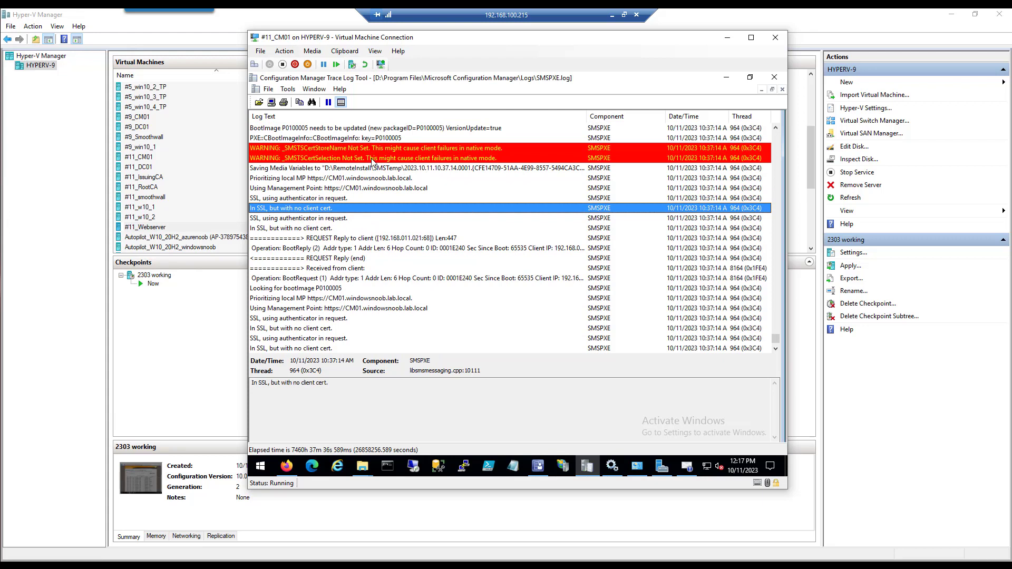
{"action": "left_click", "coordinate": [270, 150]}
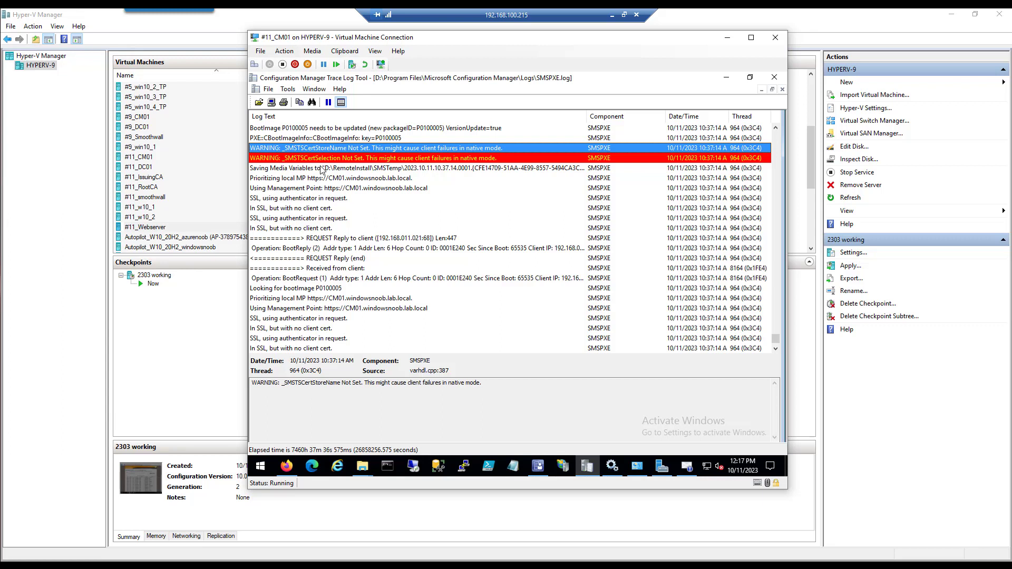
{"action": "scroll", "coordinate": [364, 253], "scroll_direction": "down", "scroll_amount": 3}
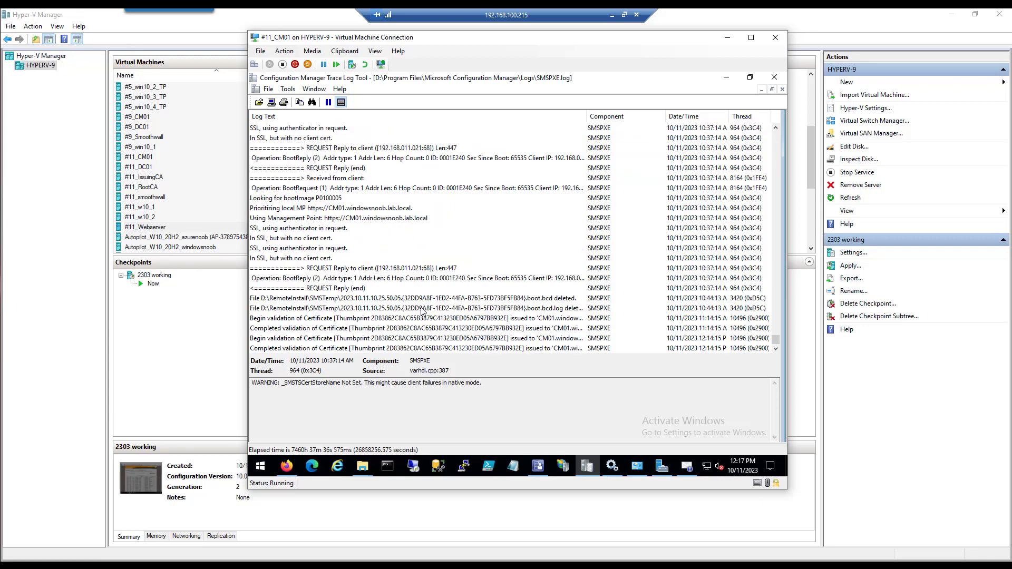
{"action": "left_click", "coordinate": [327, 218]}
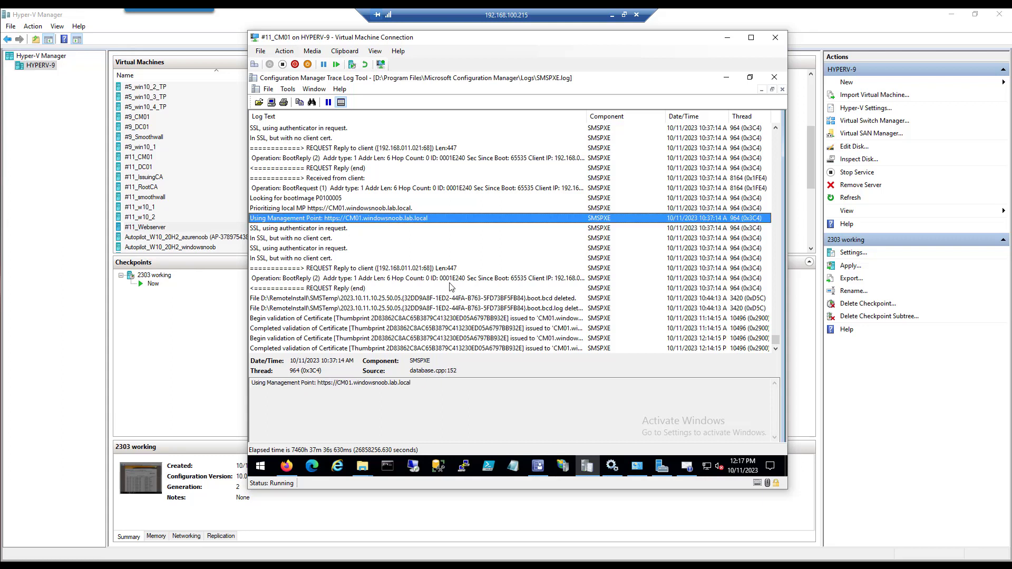
{"action": "left_click", "coordinate": [541, 469]}
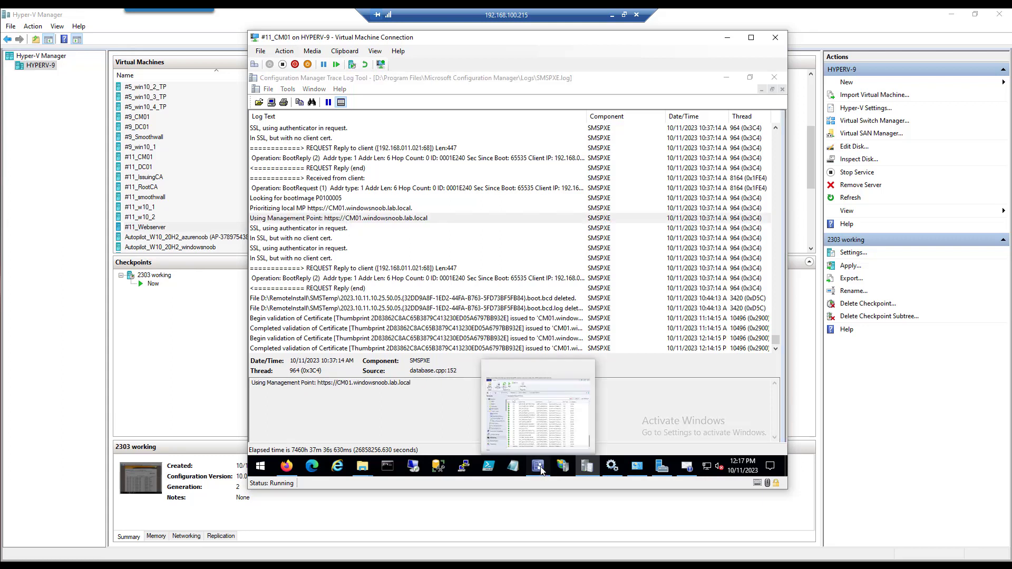
Step: Download the Version 2309 opt-in script and reveal EnableEarlyUpdateRing2309.exe in its Downloads folder
{"action": "left_click", "coordinate": [286, 466]}
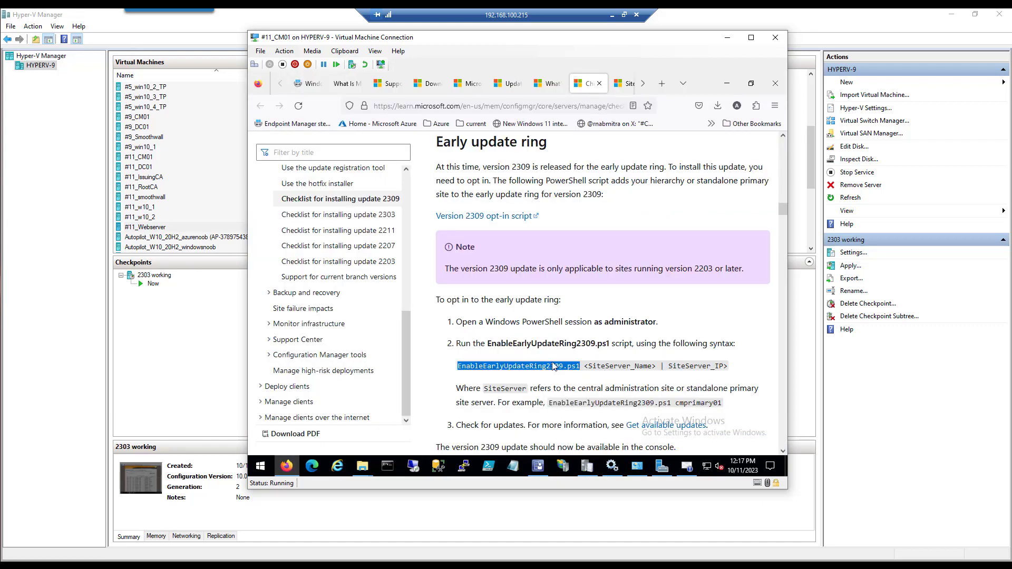
{"action": "right_click", "coordinate": [501, 216]}
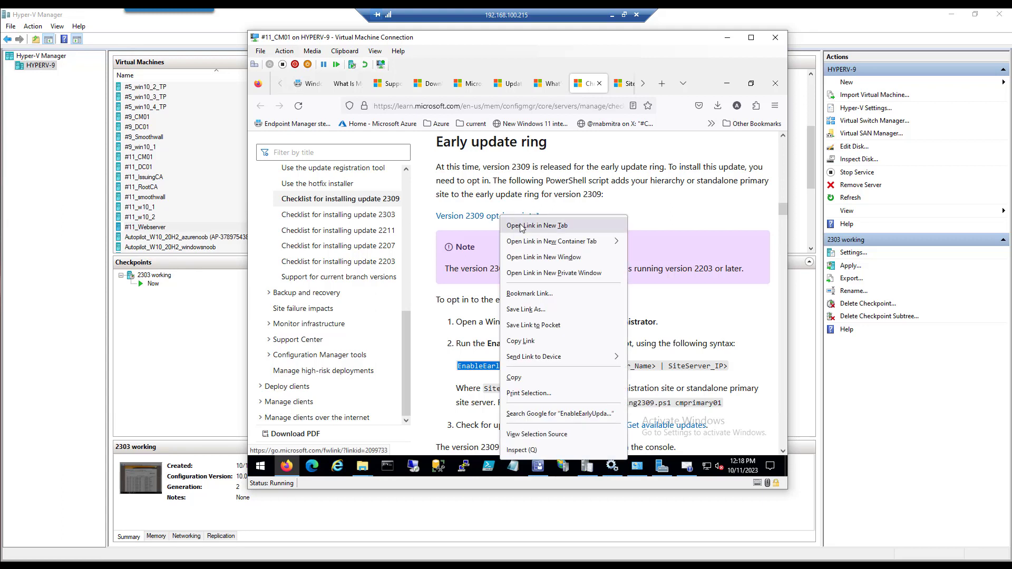
{"action": "left_click", "coordinate": [536, 226]}
{"action": "left_click", "coordinate": [683, 83]}
{"action": "left_click", "coordinate": [592, 121]}
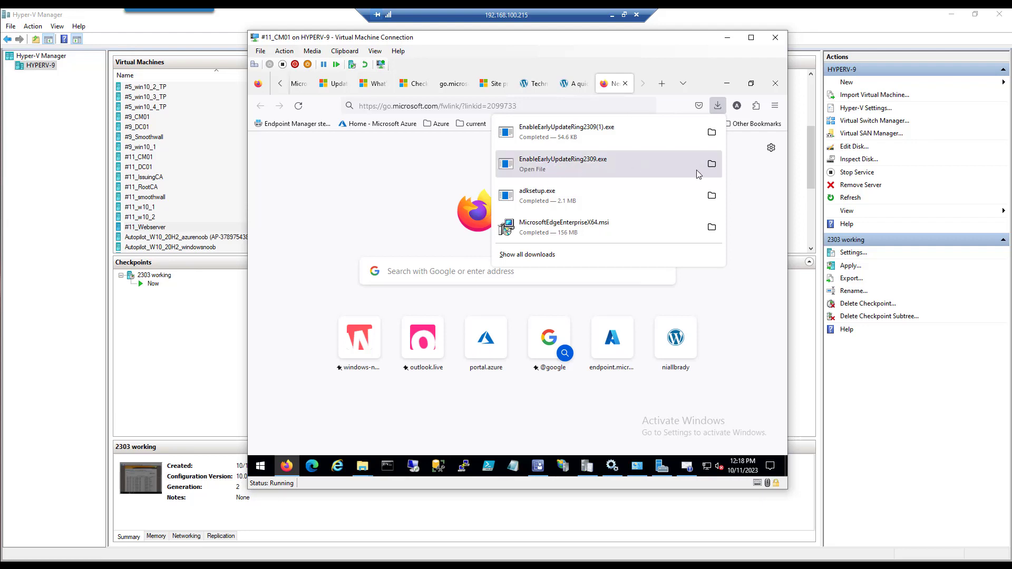
{"action": "left_click", "coordinate": [711, 164]}
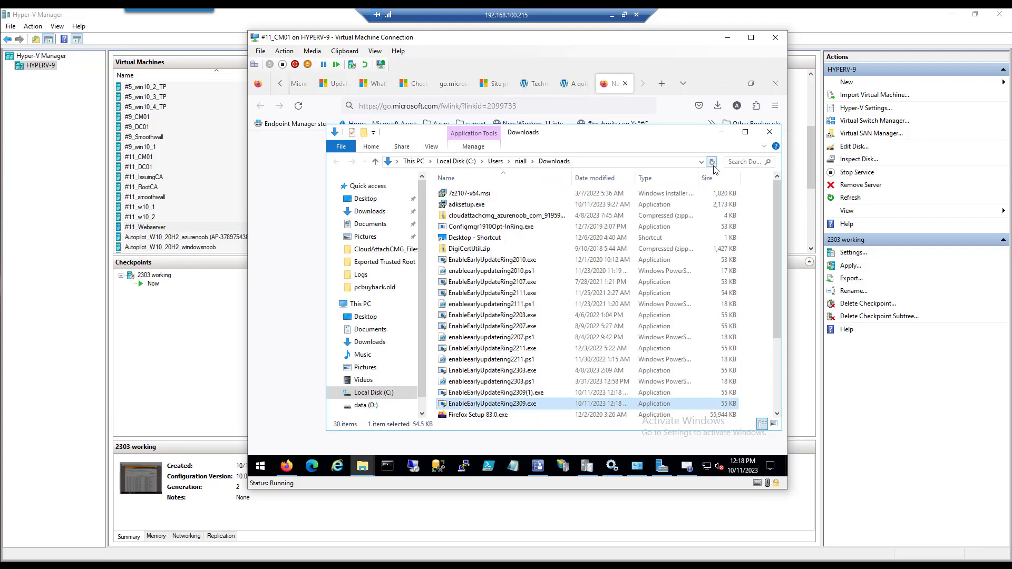
Step: Run EnableEarlyUpdateRing2309.exe with admin approval and extract its files into Downloads
{"action": "double_click", "coordinate": [514, 403]}
{"action": "left_click", "coordinate": [477, 344]}
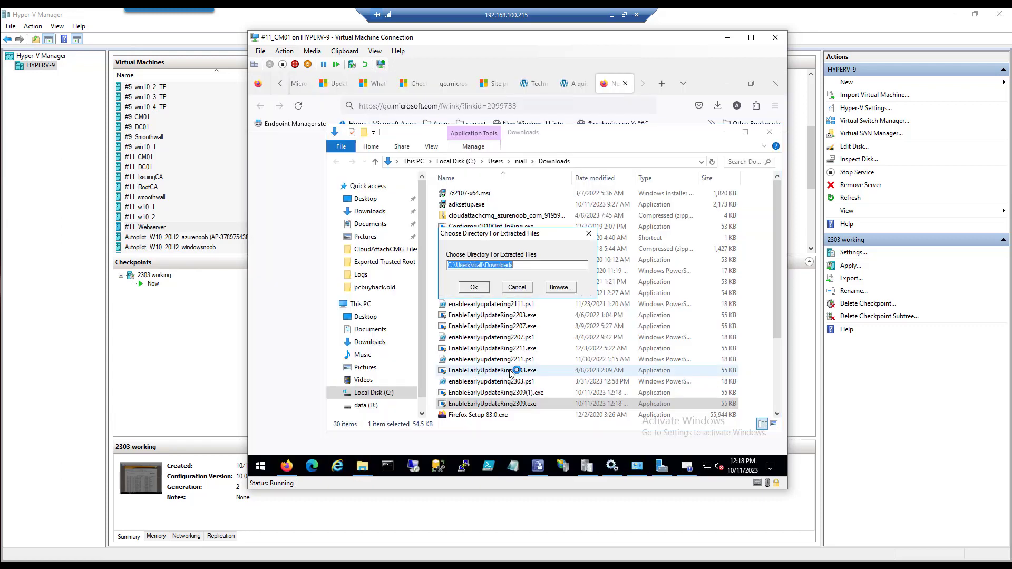
{"action": "left_click", "coordinate": [473, 286]}
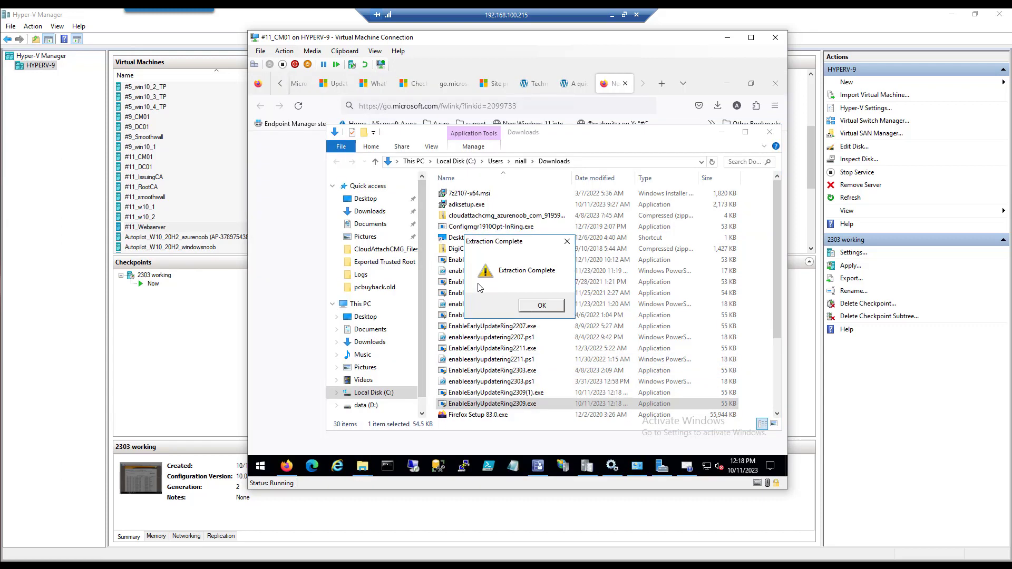
{"action": "left_click", "coordinate": [540, 310]}
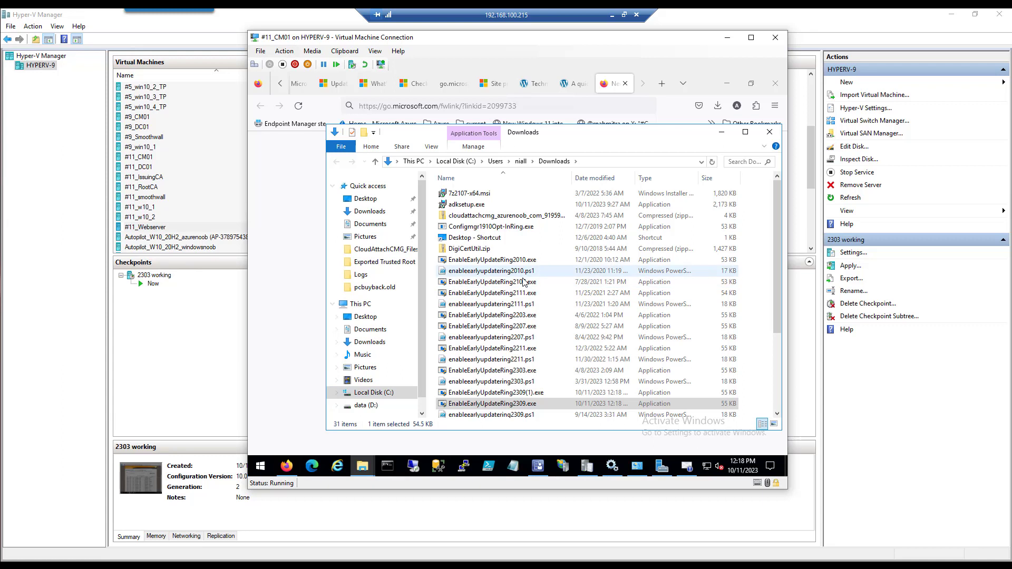
Step: Select enableearlyupdatering2309.ps1 in the list and select the Downloads folder path for copying
{"action": "scroll", "coordinate": [519, 292], "scroll_direction": "down", "scroll_amount": 4}
{"action": "scroll", "coordinate": [527, 289], "scroll_direction": "up", "scroll_amount": 4}
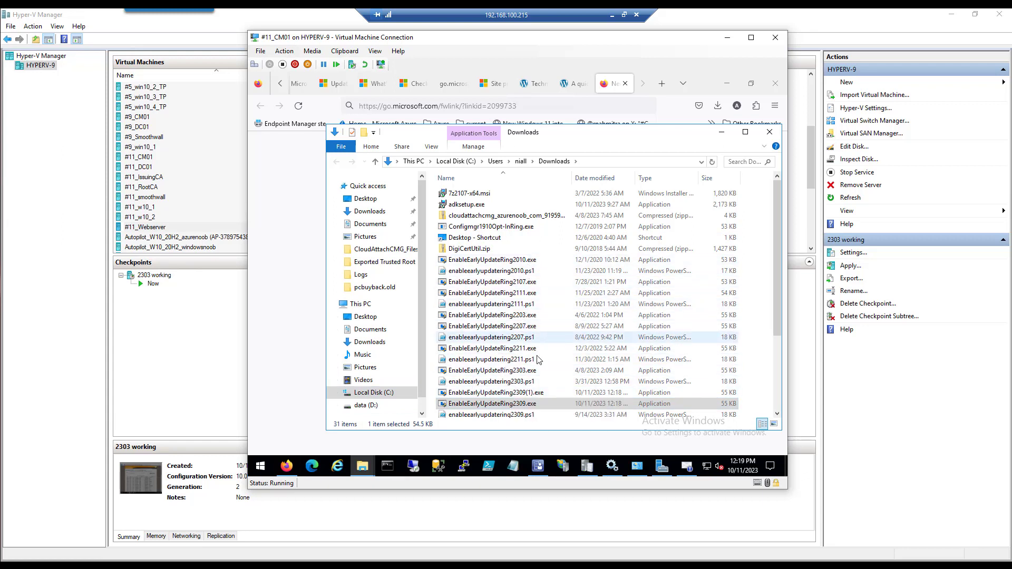
{"action": "scroll", "coordinate": [526, 354], "scroll_direction": "down", "scroll_amount": 3}
{"action": "left_click", "coordinate": [498, 323]}
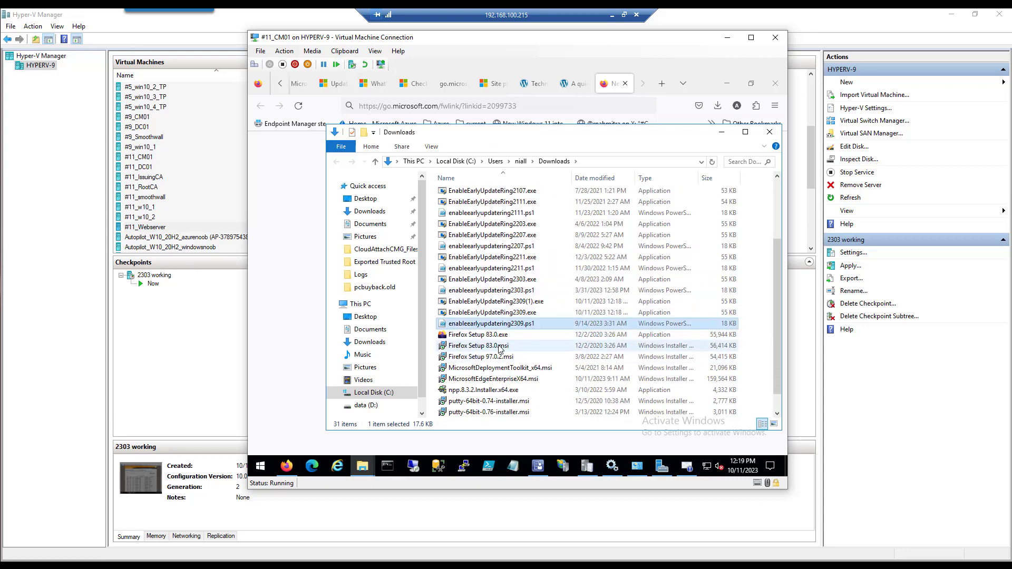
{"action": "left_click", "coordinate": [624, 163]}
{"action": "key", "text": "ctrl+c"}
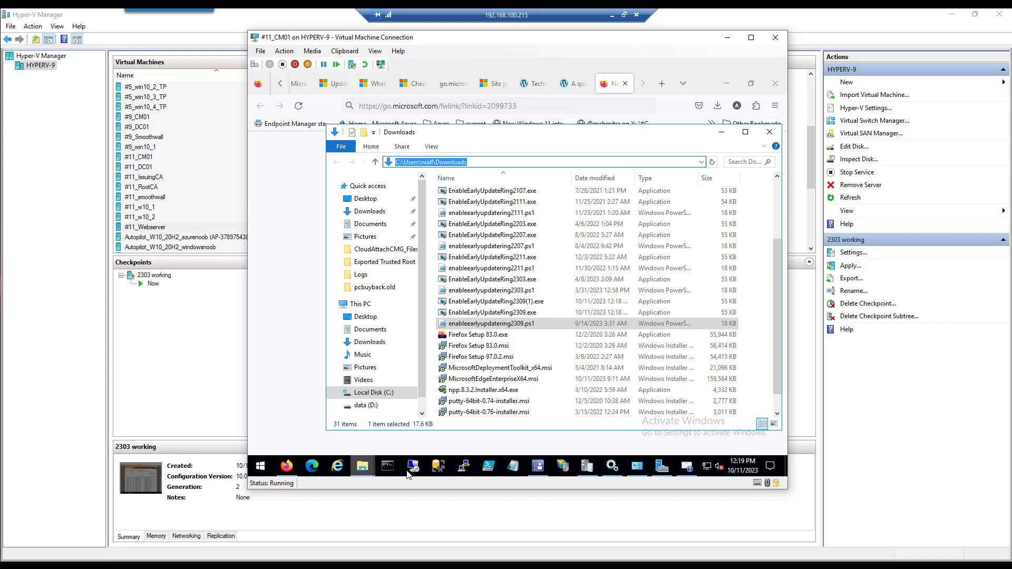
Step: Launch Command Prompt as administrator
{"action": "right_click", "coordinate": [387, 465]}
{"action": "right_click", "coordinate": [372, 428]}
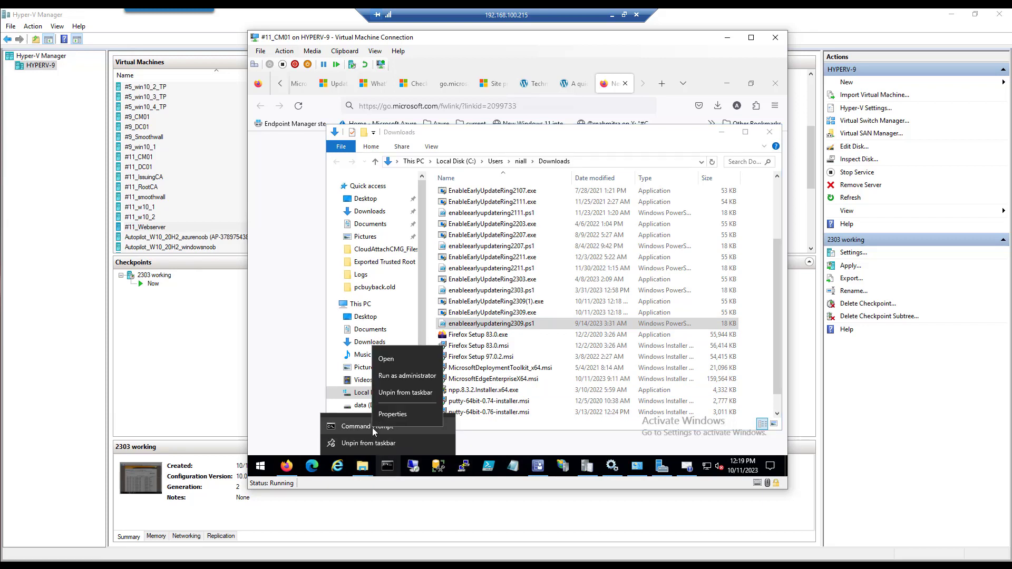
{"action": "left_click", "coordinate": [419, 376]}
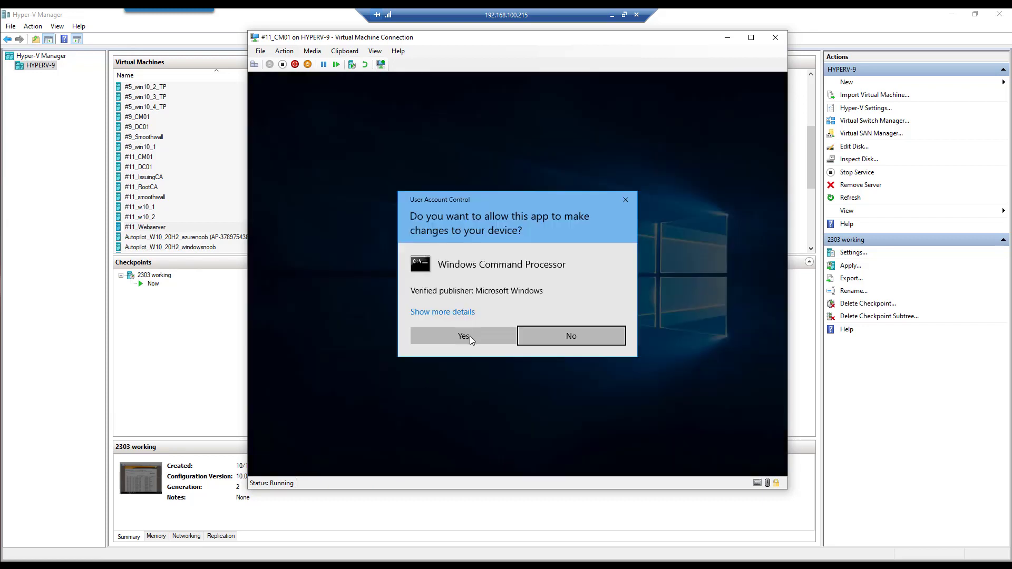
{"action": "left_click", "coordinate": [469, 336]}
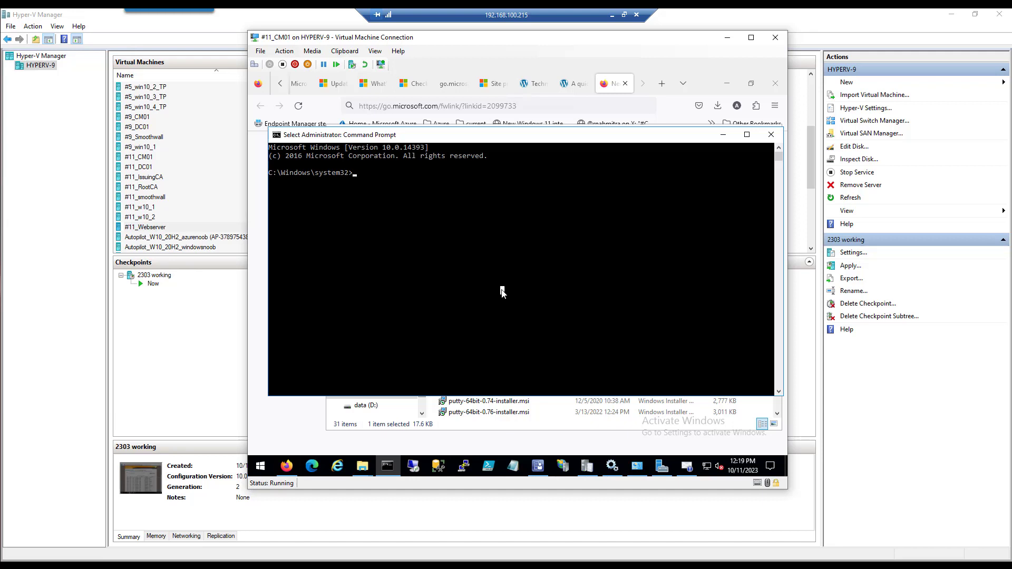
Step: Change into the pasted Downloads path and list its scripts with dir *.ps1
{"action": "type", "text": "cd"}
{"action": "key", "text": "ctrl+v"}
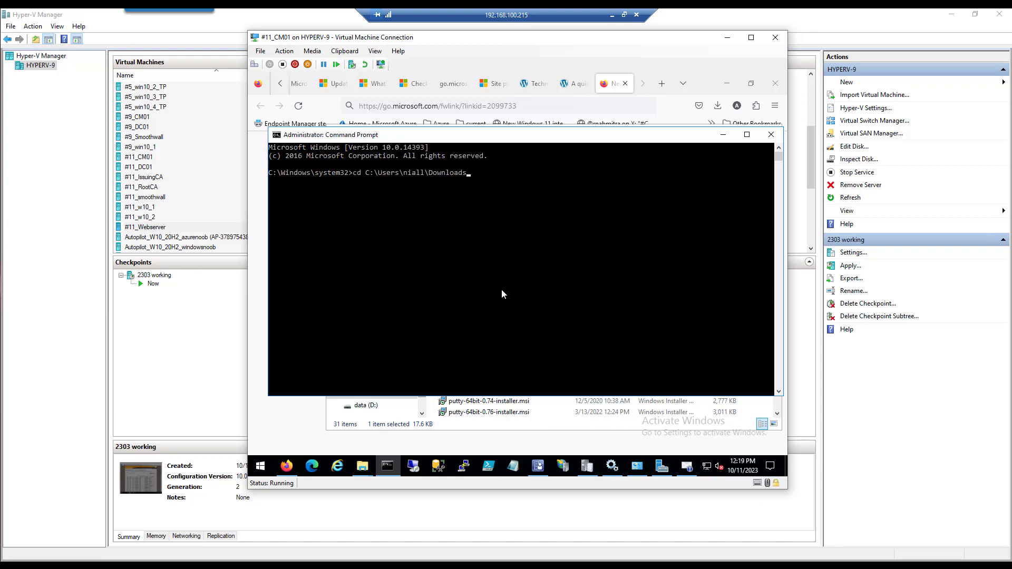
{"action": "key", "text": "Return"}
{"action": "type", "text": "dir *.ps1"}
{"action": "key", "text": "Return"}
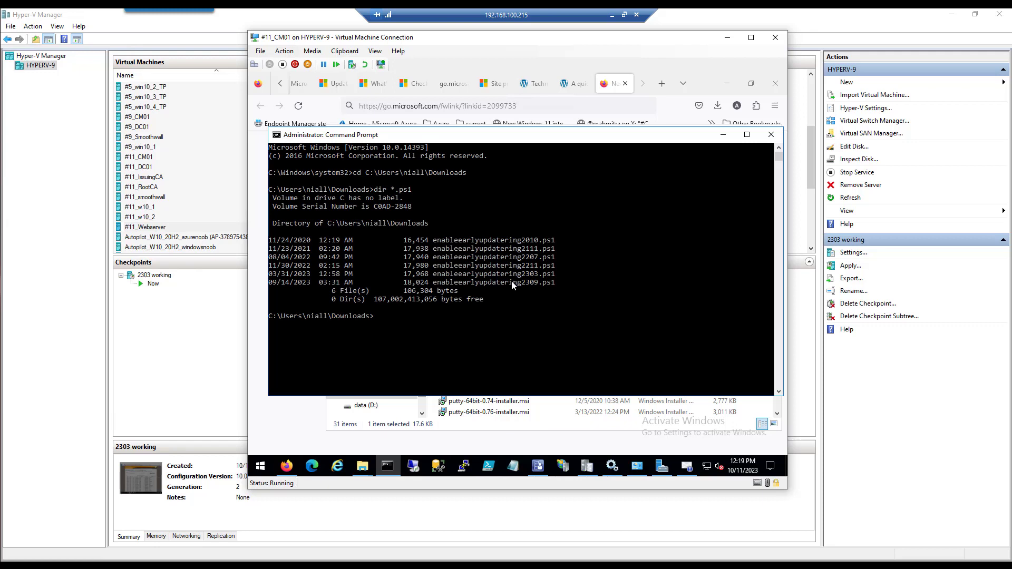
Step: Highlight the 2309 script line in the listing, then start PowerShell
{"action": "left_click_drag", "start_coordinate": [555, 283], "coordinate": [425, 287]}
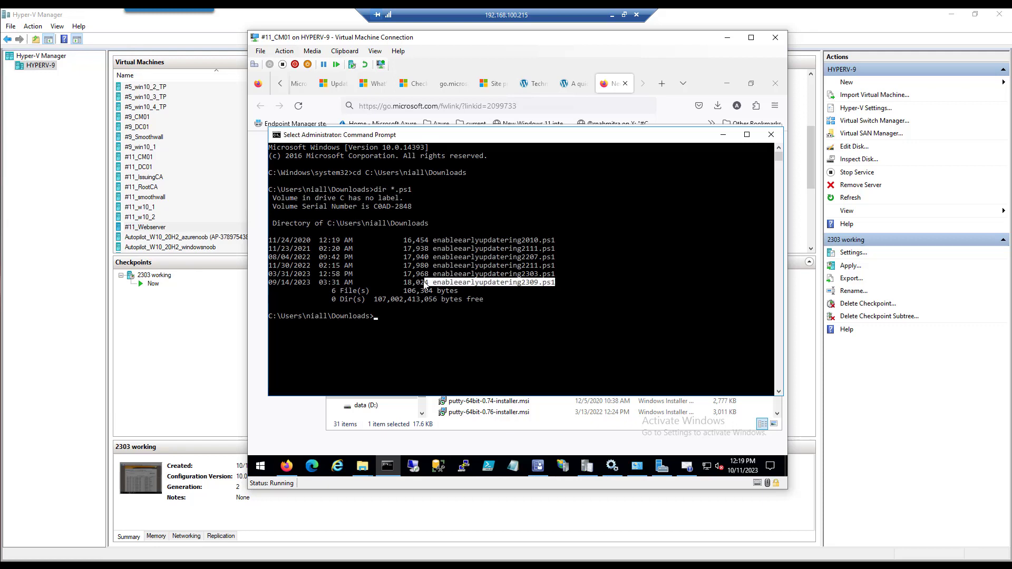
{"action": "left_click_drag", "start_coordinate": [312, 279], "coordinate": [274, 282]}
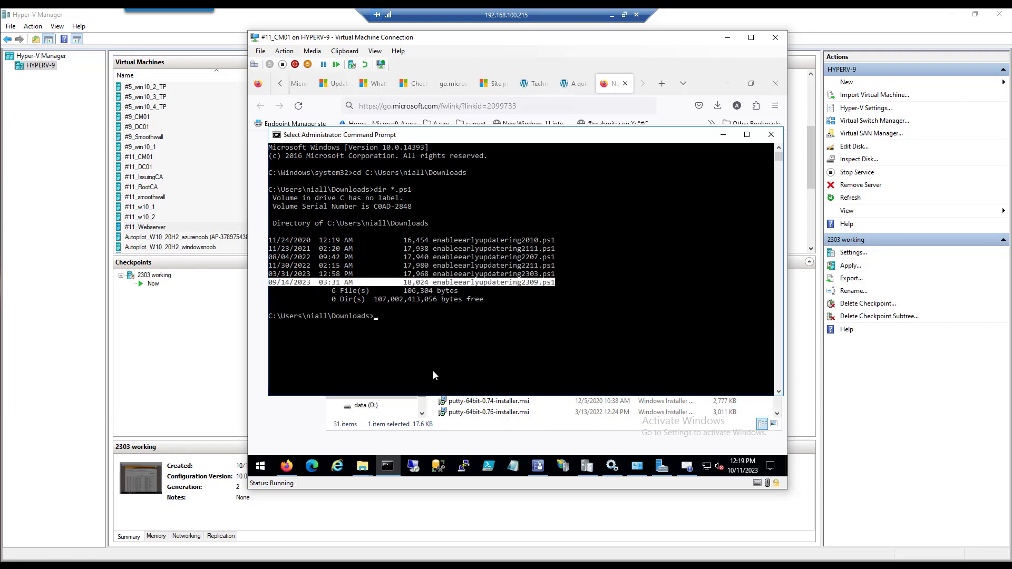
{"action": "left_click_drag", "start_coordinate": [412, 338], "coordinate": [574, 356]}
{"action": "left_click", "coordinate": [685, 278]}
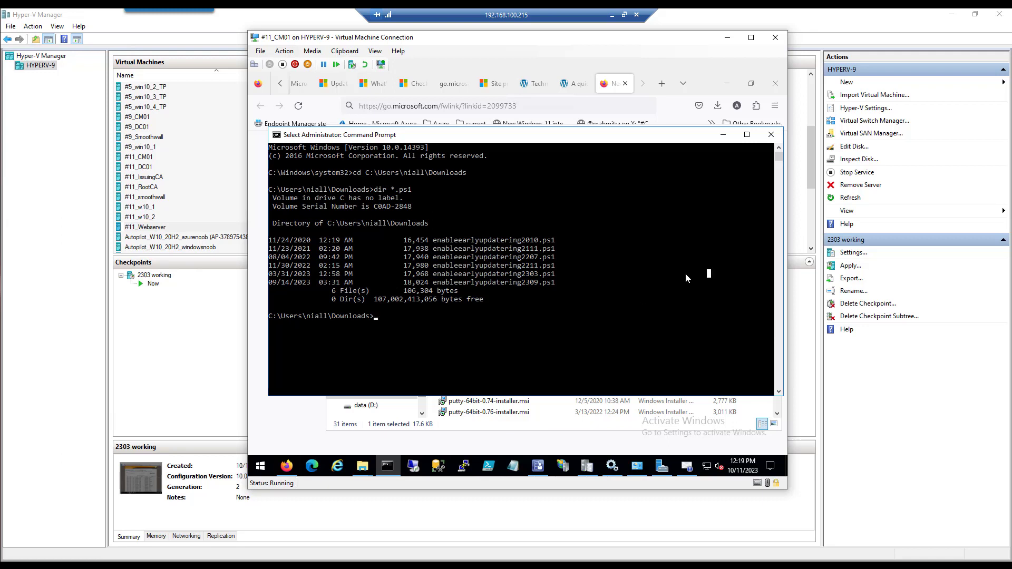
{"action": "type", "text": "ena"}
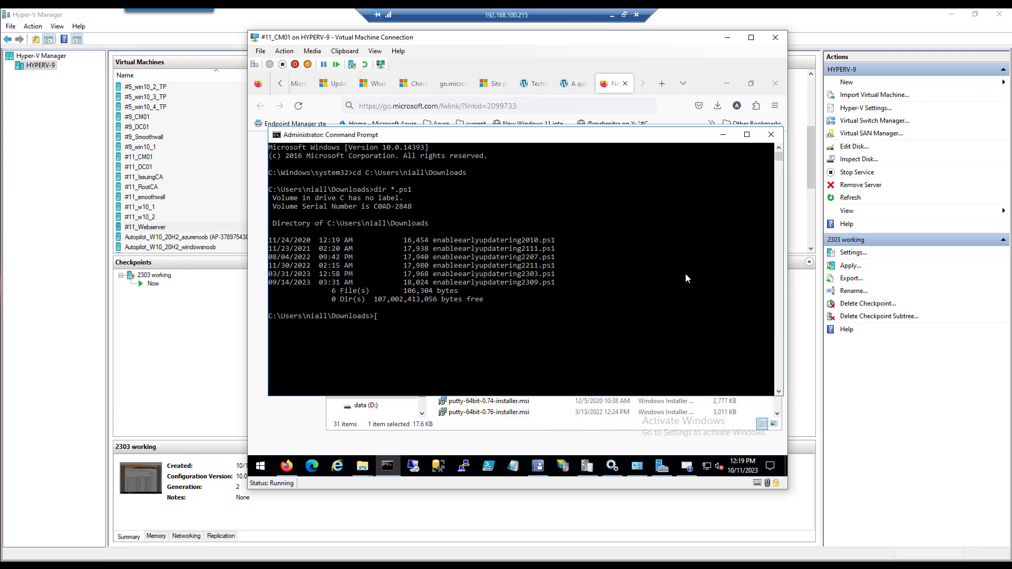
{"action": "type", "text": "pwer"}
{"action": "type", "text": "owershell"}
{"action": "key", "text": "Return"}
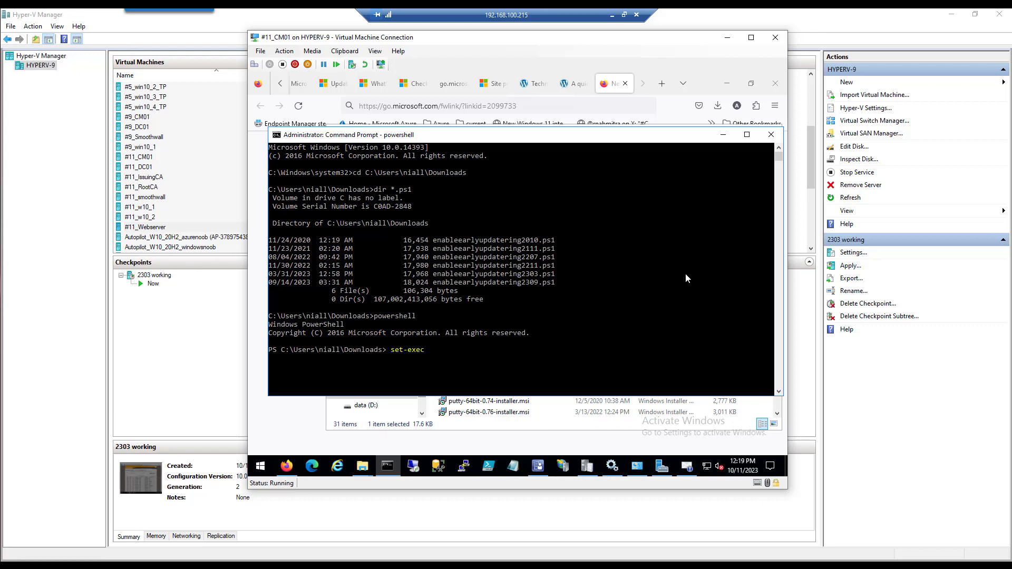
Step: Set the PowerShell execution policy to unrestricted
{"action": "type", "text": "set-exec"}
{"action": "key", "text": "Tab"}
{"action": "key", "text": "Return"}
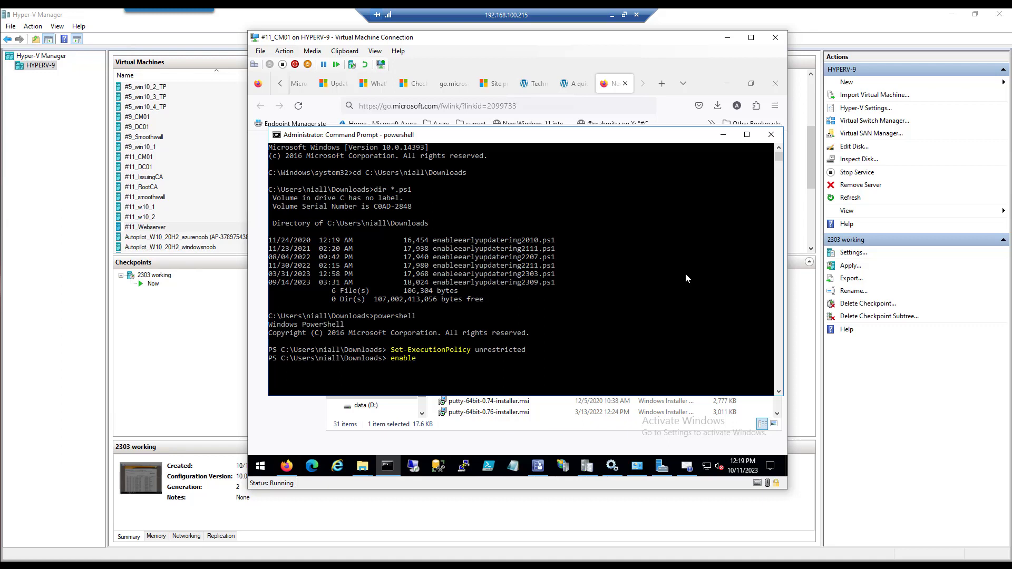
Step: Run .\enableearlyupdatering2309.ps1 using Tab completion
{"action": "type", "text": "enable"}
{"action": "key", "text": "Tab"}
{"action": "key", "text": "Tab"}
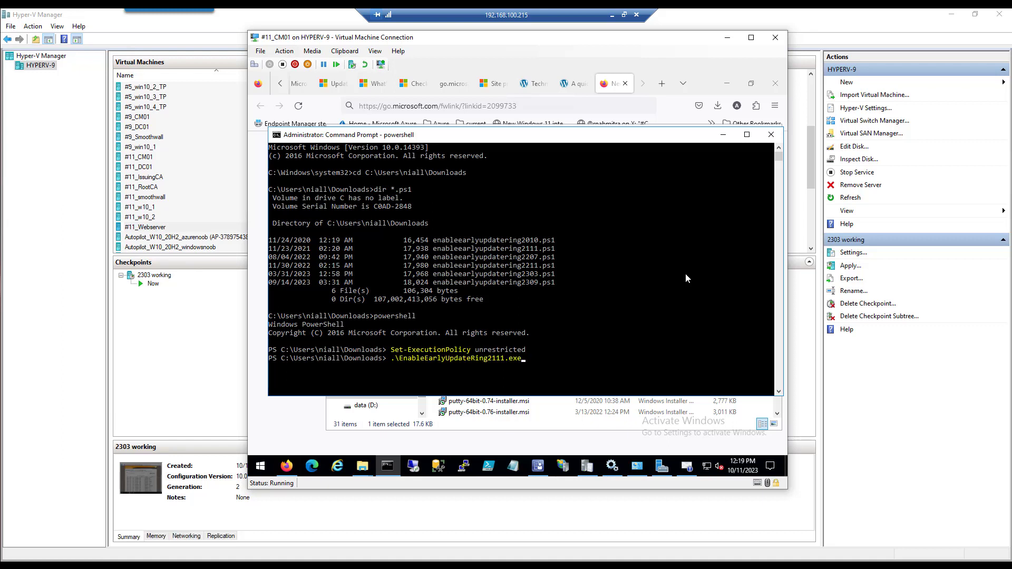
{"action": "key", "text": "Tab"}
{"action": "key", "text": "Tab"}
{"action": "key", "text": "Tab"}
{"action": "key", "text": "Tab"}
{"action": "key", "text": "Tab"}
{"action": "key", "text": "Return"}
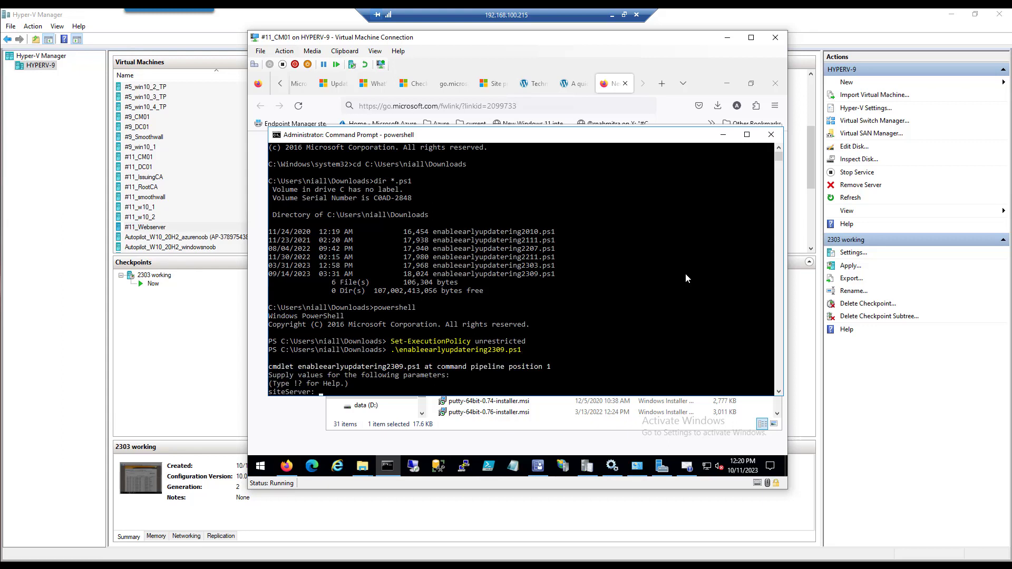
Step: Enter cm01 as the siteServer, then show Administration > Updates and Servicing in the console
{"action": "type", "text": "cm01"}
{"action": "key", "text": "Return"}
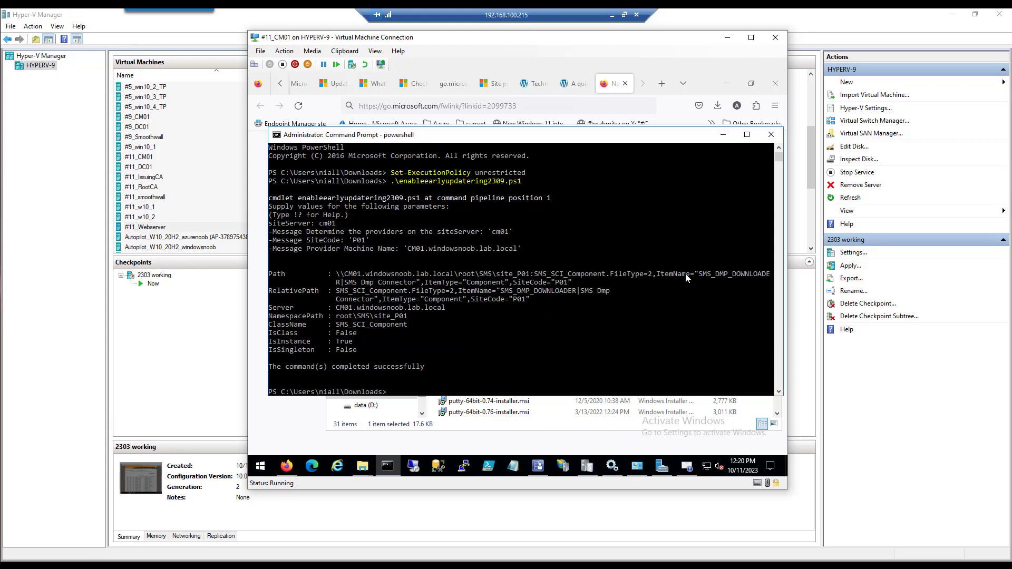
{"action": "left_click", "coordinate": [538, 466]}
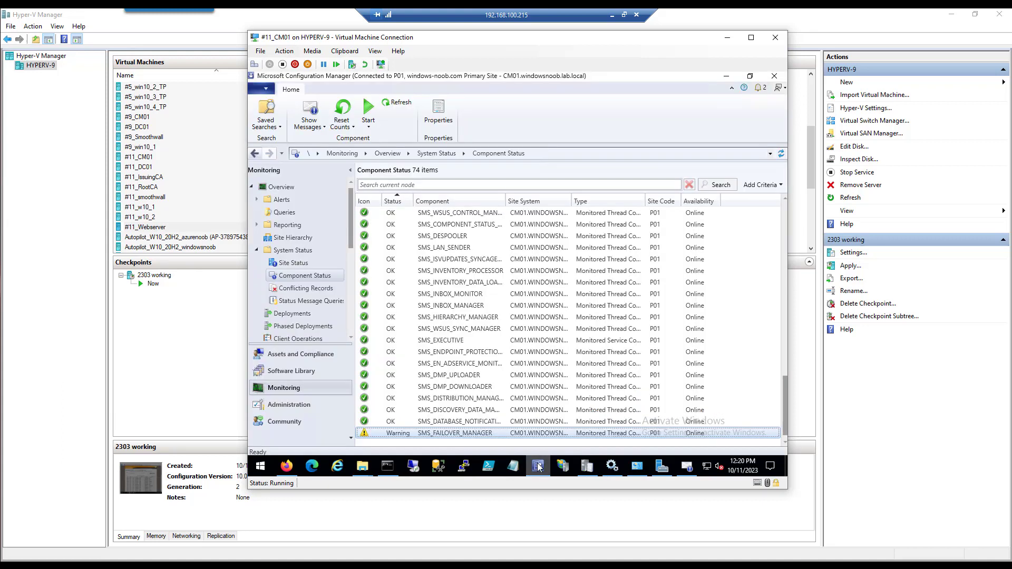
{"action": "left_click", "coordinate": [288, 404]}
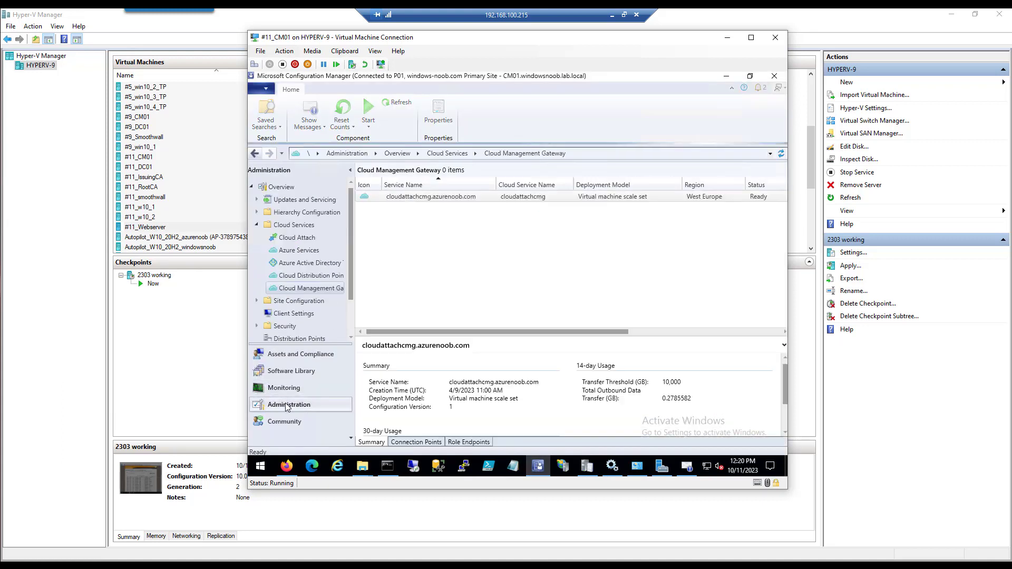
{"action": "left_click", "coordinate": [288, 200]}
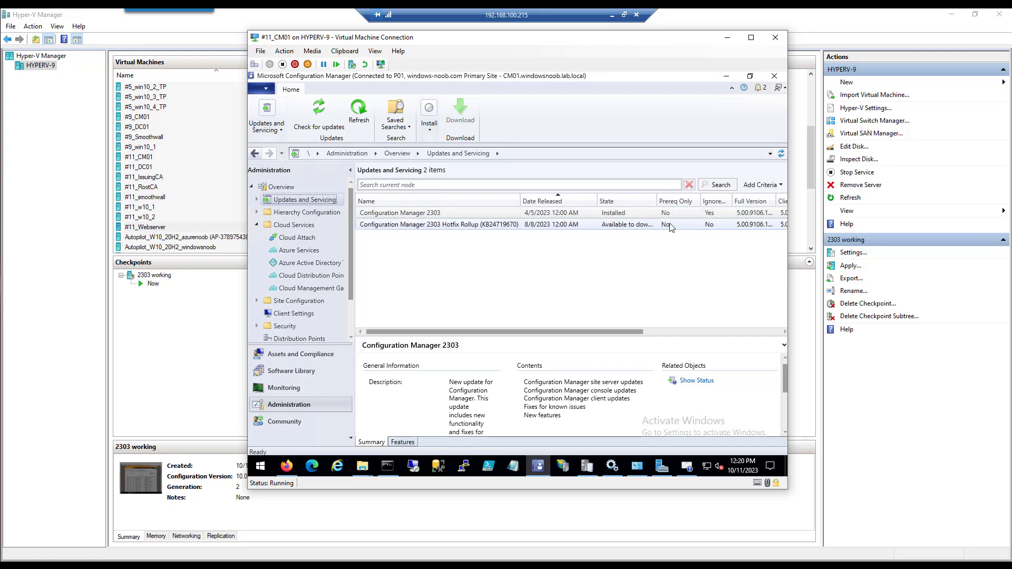
Step: Widen the State column and check for new Configuration Manager updates
{"action": "left_click", "coordinate": [282, 132]}
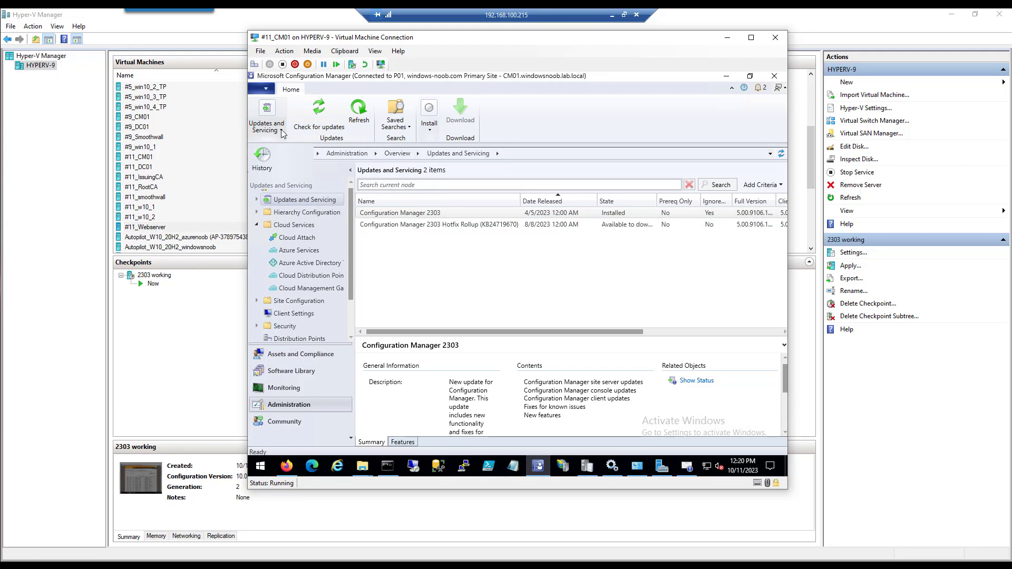
{"action": "left_click", "coordinate": [282, 131]}
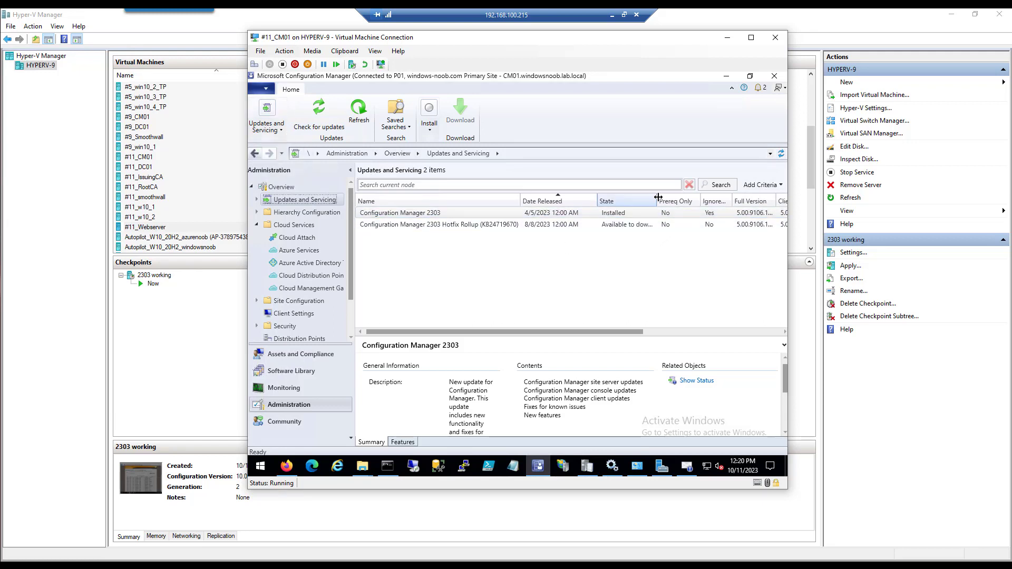
{"action": "mouse_move", "coordinate": [658, 199]}
{"action": "left_mouse_down"}
{"action": "mouse_move", "coordinate": [689, 196]}
{"action": "mouse_move", "coordinate": [673, 197]}
{"action": "left_mouse_up"}
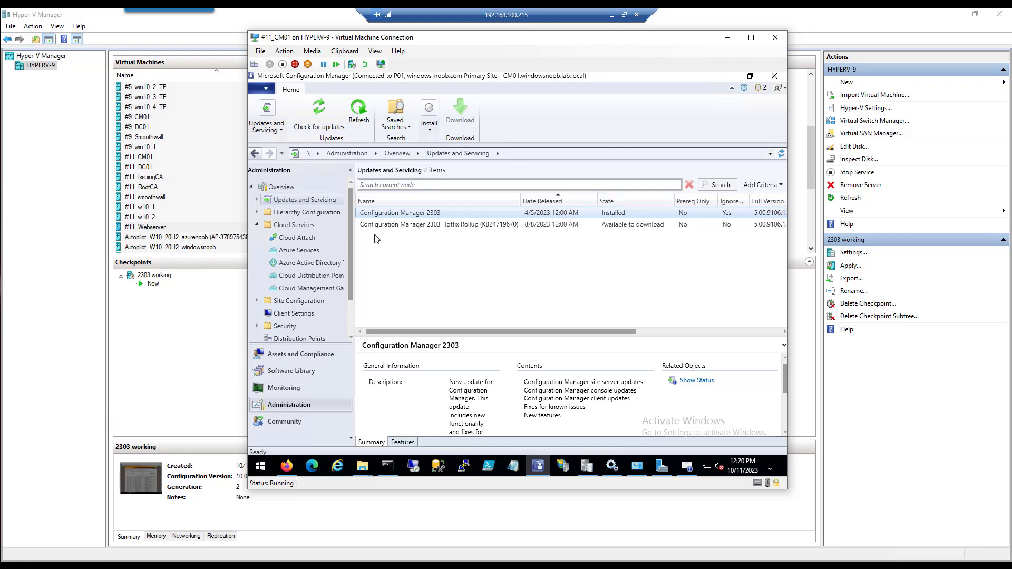
{"action": "left_click", "coordinate": [325, 117]}
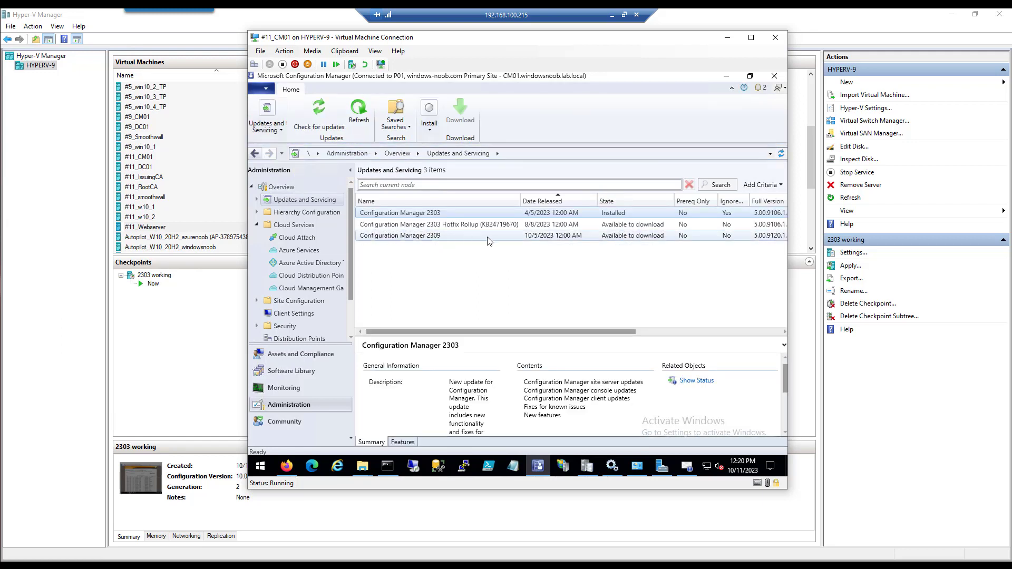
Step: Select the Configuration Manager 2309 update and download it from its right-click menu
{"action": "left_click", "coordinate": [479, 238]}
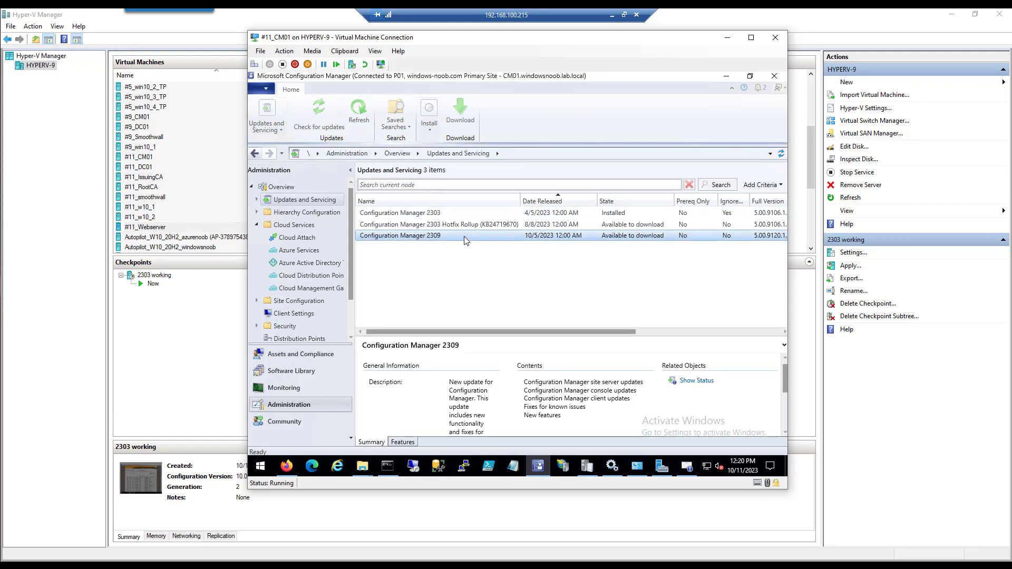
{"action": "right_click", "coordinate": [617, 239]}
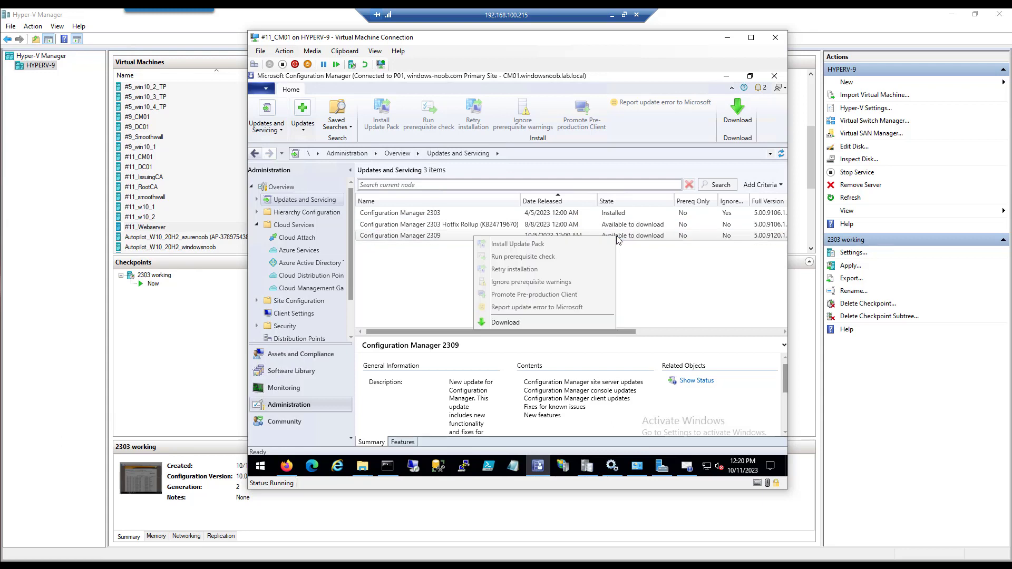
{"action": "left_click", "coordinate": [536, 321]}
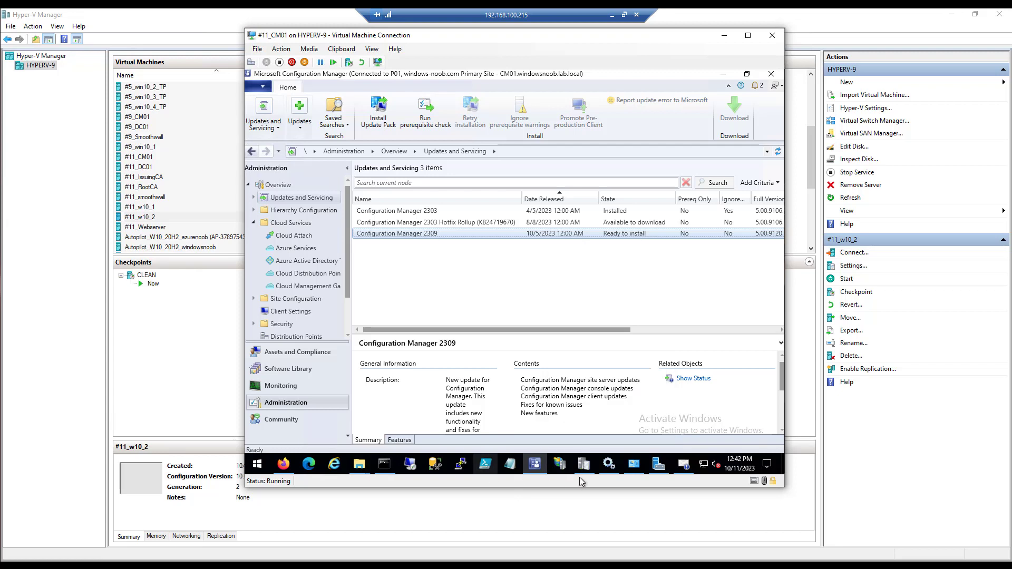
{"action": "mouse_move", "coordinate": [590, 465]}
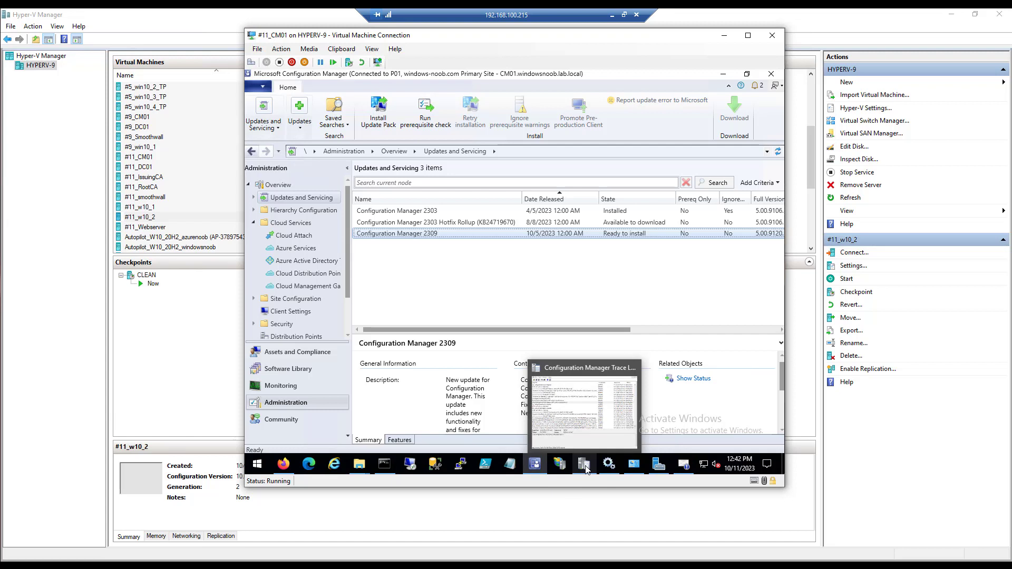
Step: Start uninstalling Windows Assessment and Deployment Kit - Windows 10 from Programs and Features
{"action": "left_click", "coordinate": [633, 466]}
{"action": "right_click", "coordinate": [463, 403]}
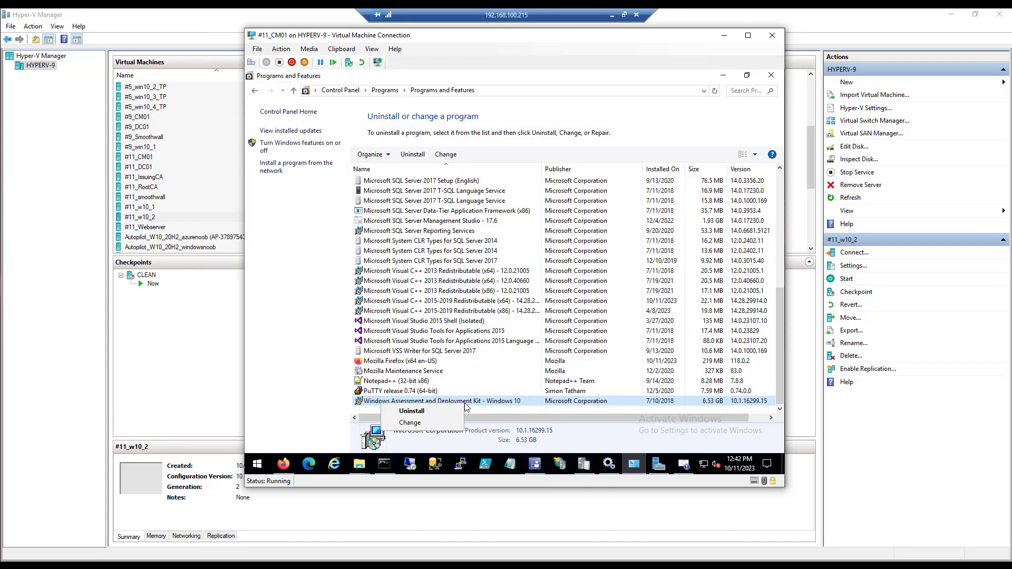
{"action": "left_click", "coordinate": [422, 415]}
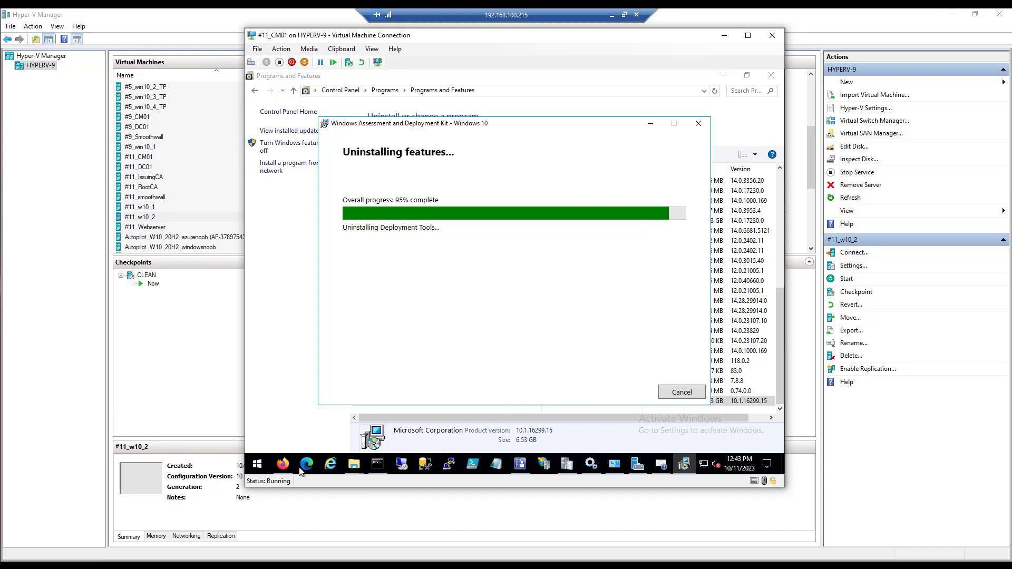
Step: Check the new Firefox tab while the uninstall runs, then close the finished uninstall window
{"action": "left_click", "coordinate": [283, 465]}
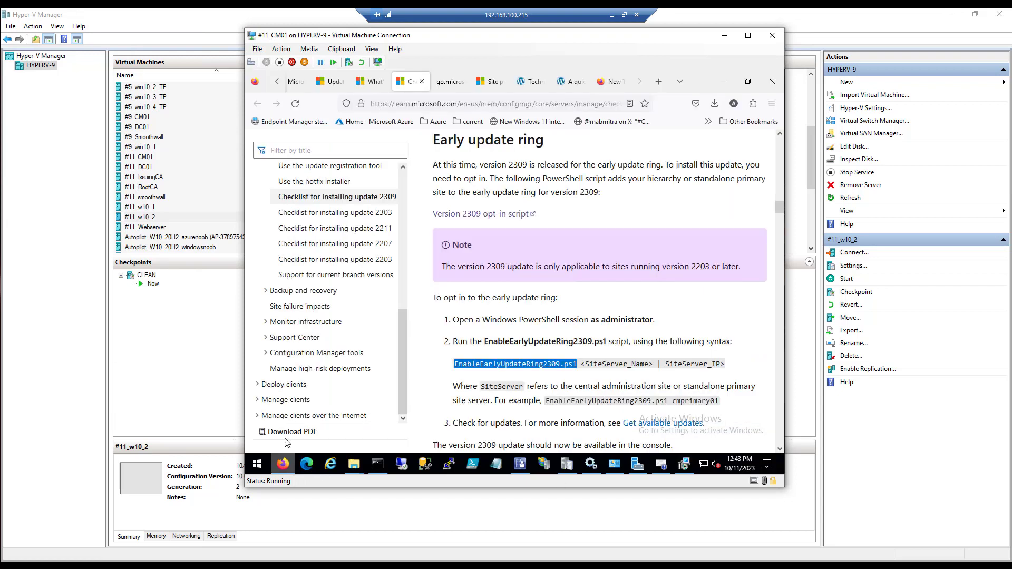
{"action": "left_click", "coordinate": [604, 82]}
{"action": "left_click", "coordinate": [501, 103]}
{"action": "left_click_drag", "start_coordinate": [532, 106], "coordinate": [354, 74]}
{"action": "left_click", "coordinate": [356, 104]}
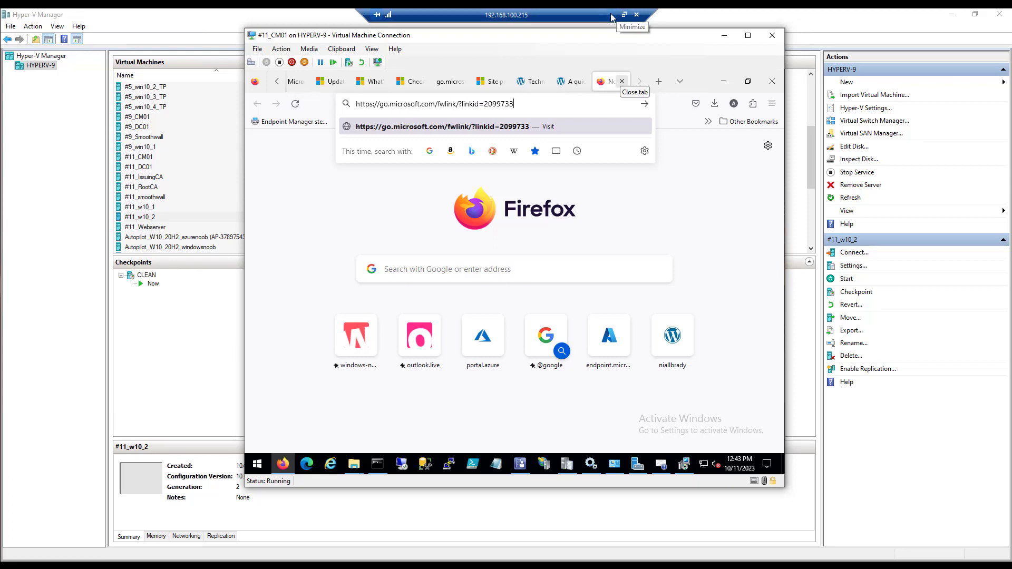
{"action": "left_click", "coordinate": [685, 466]}
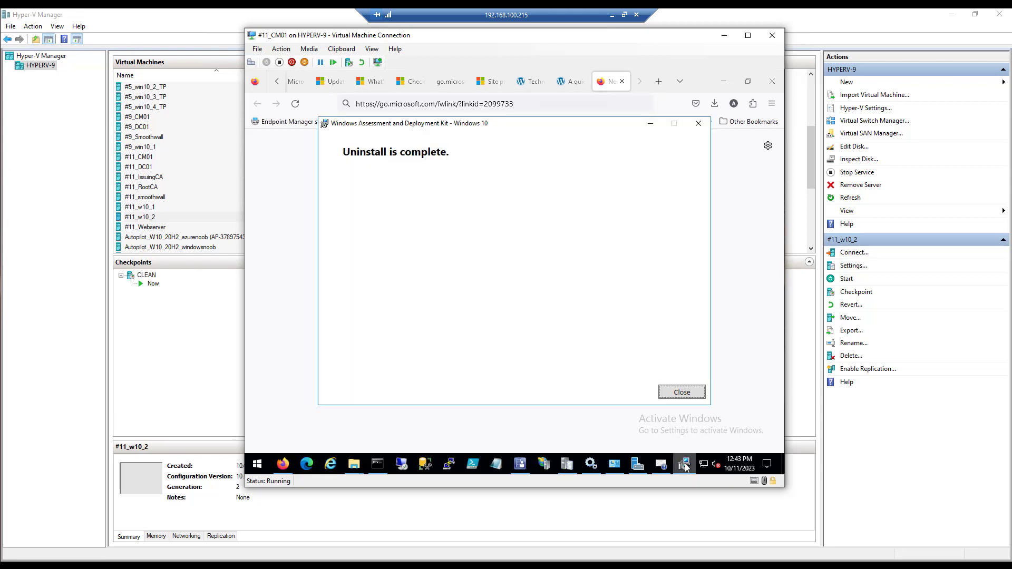
{"action": "left_click", "coordinate": [681, 392]}
Step: Restart the CM01 server from the Start menu, confirming the shutdown reason
{"action": "left_click", "coordinate": [257, 463]}
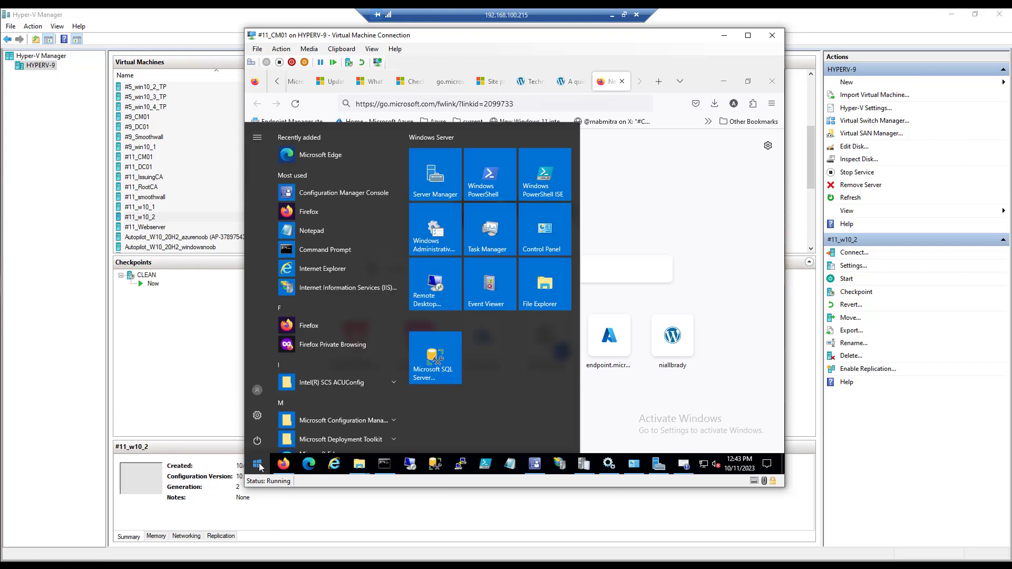
{"action": "left_click", "coordinate": [256, 446]}
{"action": "left_click", "coordinate": [268, 412]}
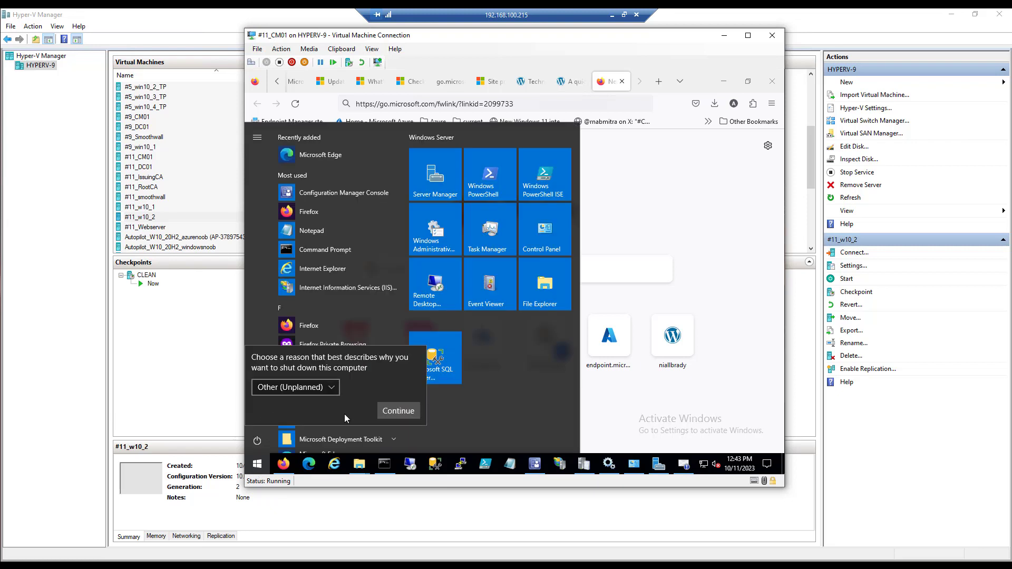
{"action": "left_click", "coordinate": [398, 411]}
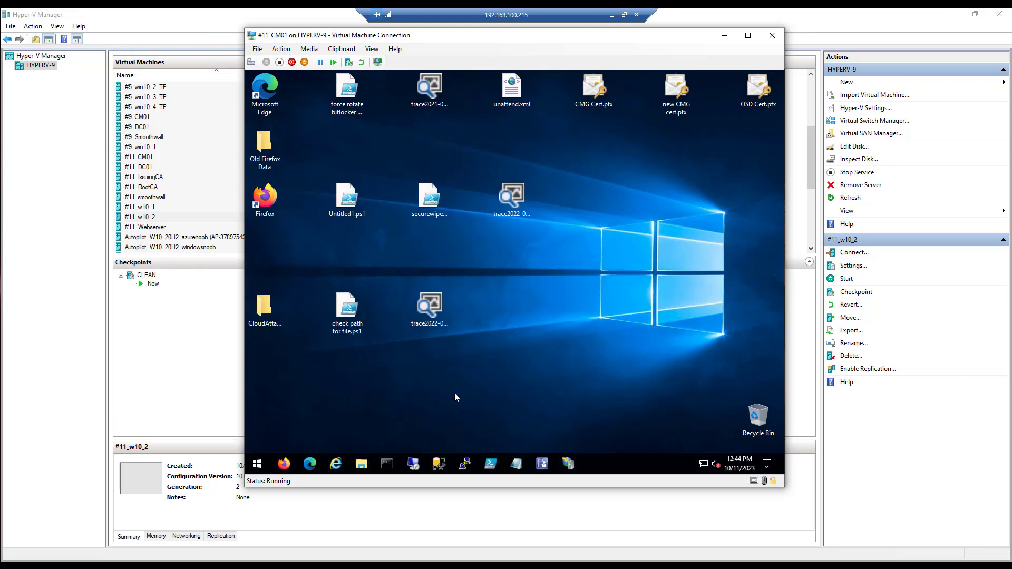
Step: Launch adksetup.exe from the Downloads folder and confirm running it
{"action": "left_click", "coordinate": [258, 464]}
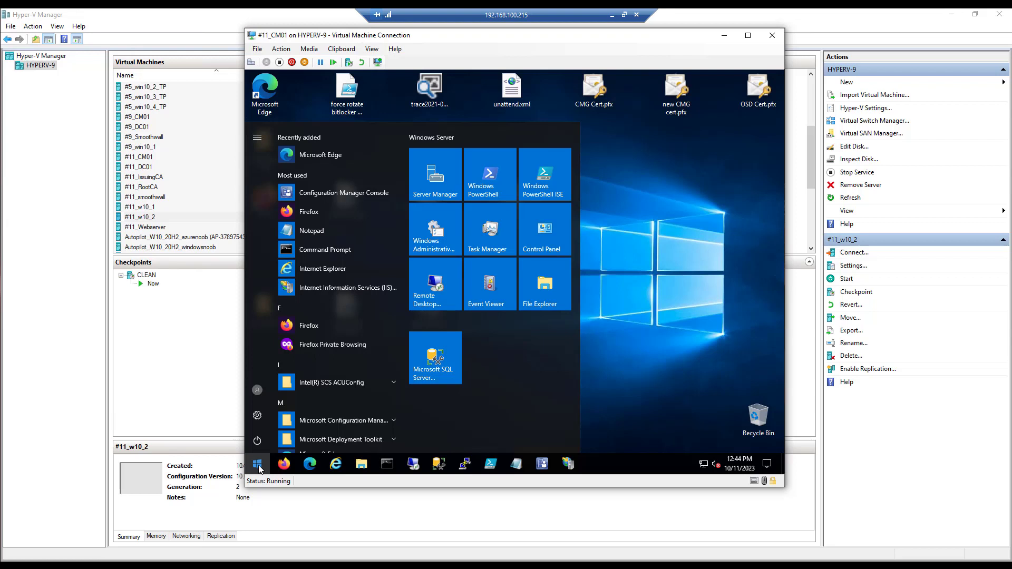
{"action": "left_click", "coordinate": [284, 463]}
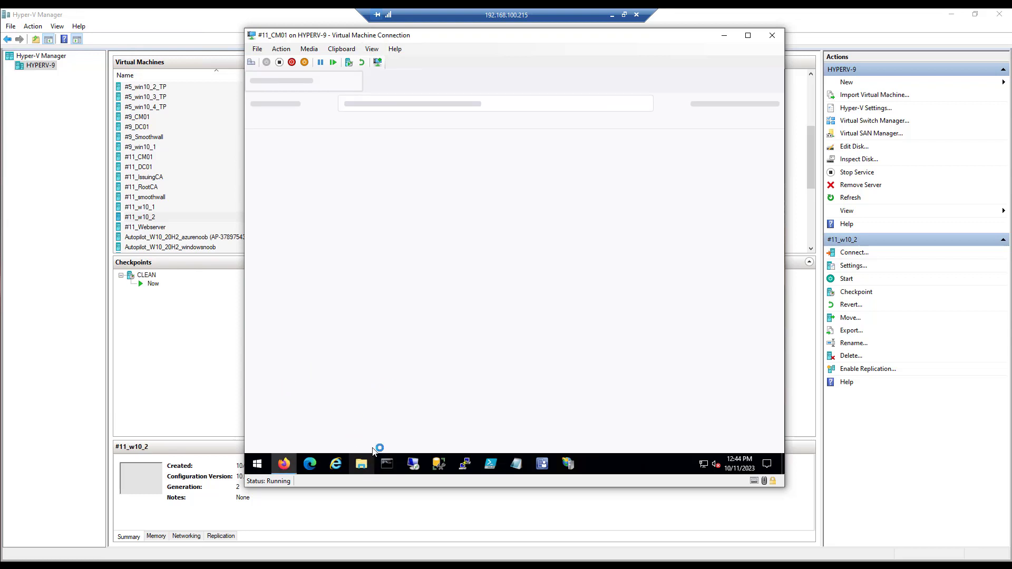
{"action": "key", "text": "super+e"}
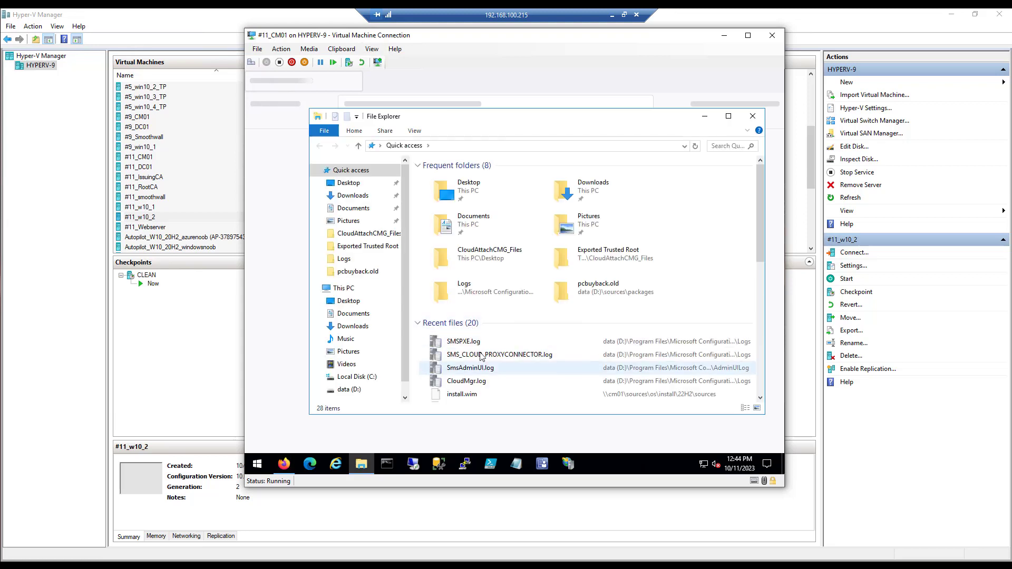
{"action": "left_click", "coordinate": [385, 200]}
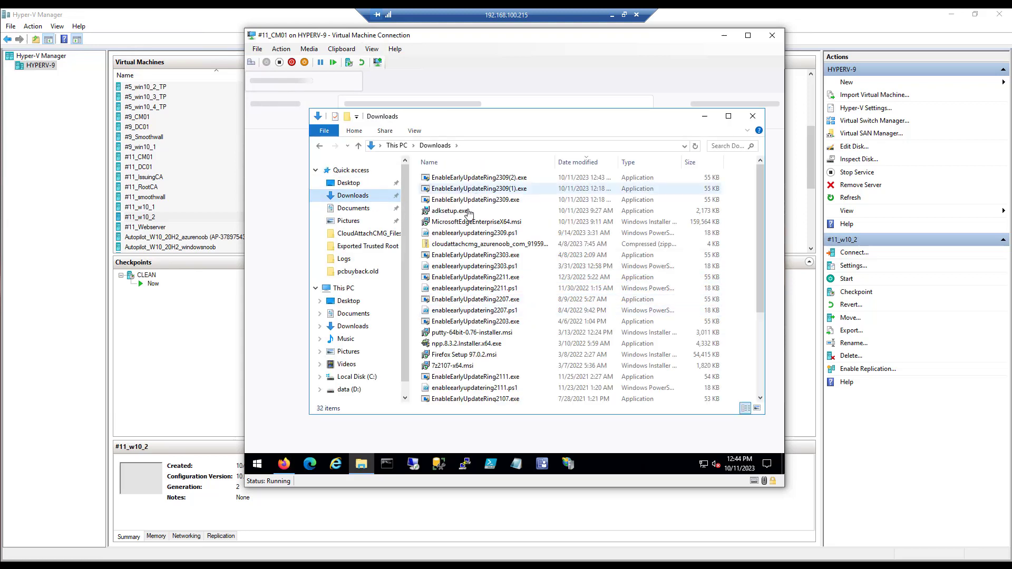
{"action": "double_click", "coordinate": [463, 212]}
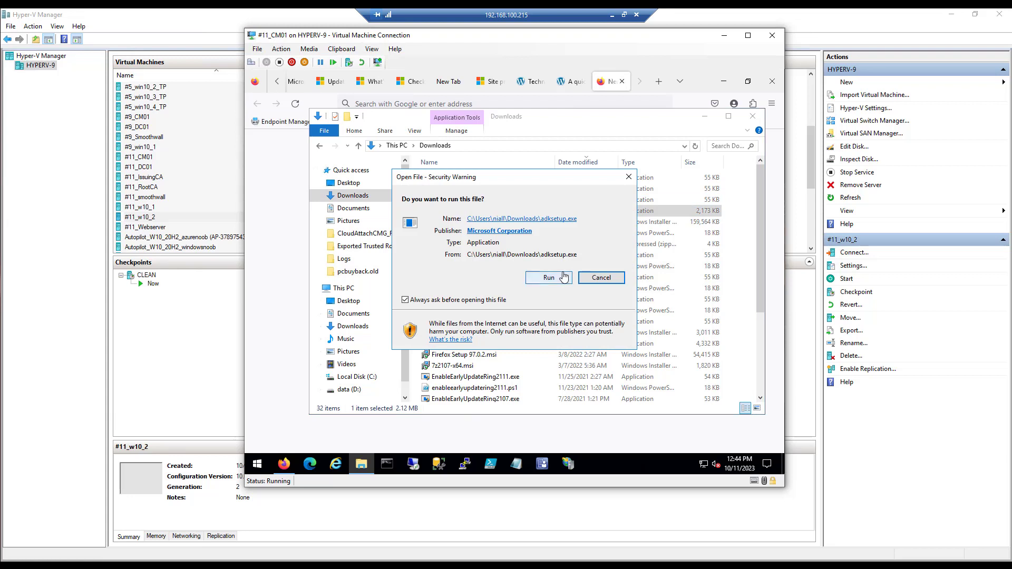
{"action": "left_click", "coordinate": [548, 279]}
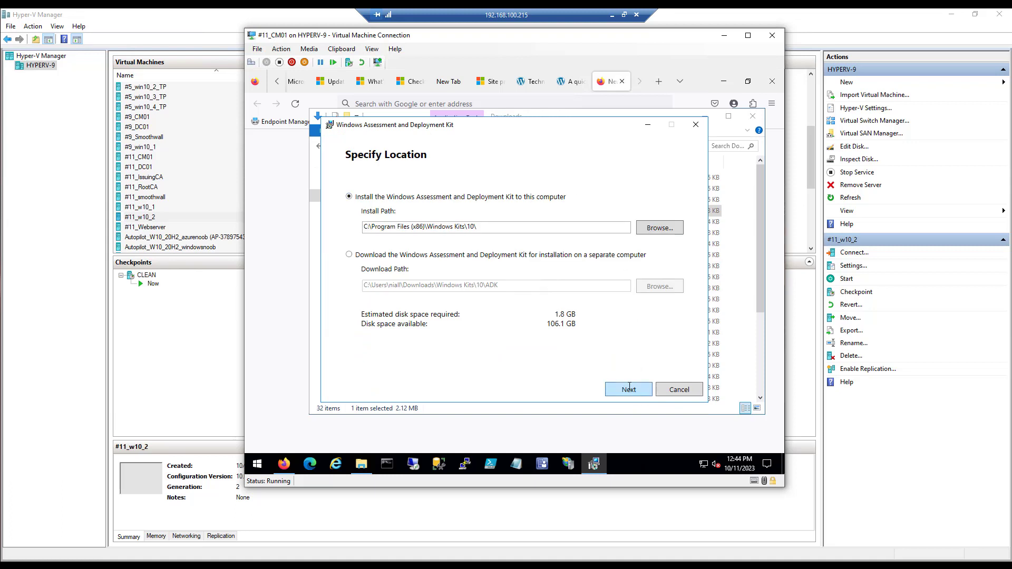
Step: Install ADK to the default location, excluding Supply Chain Trust Tools, UE-V and Windows Performance Toolkit
{"action": "left_click", "coordinate": [630, 389]}
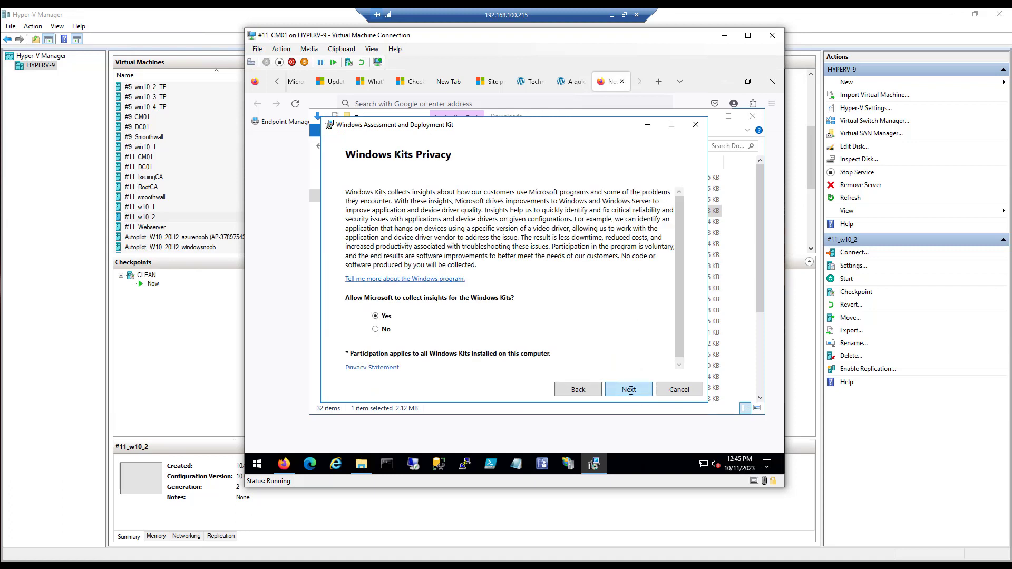
{"action": "left_click", "coordinate": [630, 390]}
{"action": "left_click", "coordinate": [630, 390]}
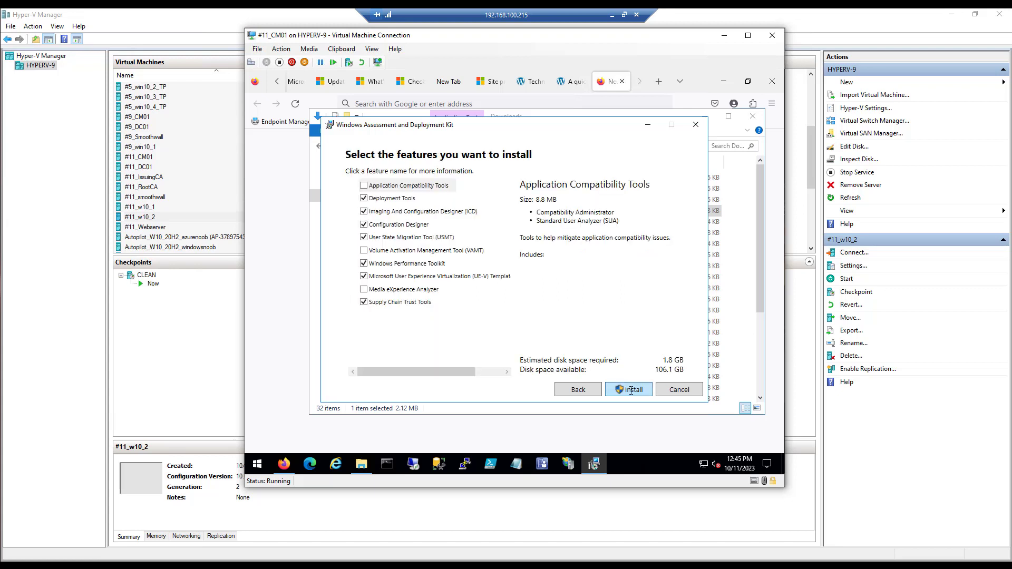
{"action": "left_click", "coordinate": [365, 302]}
{"action": "left_click", "coordinate": [365, 276]}
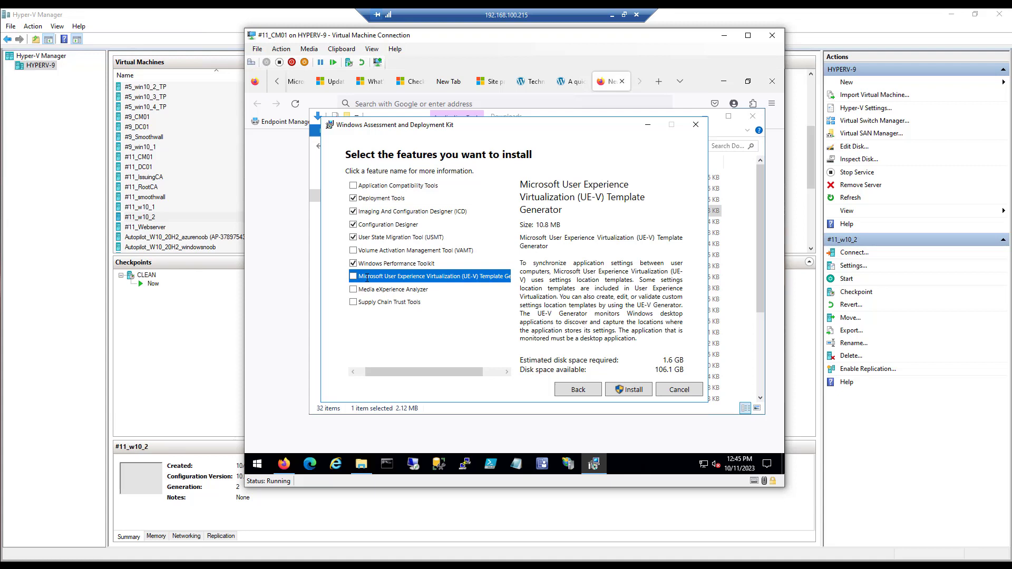
{"action": "left_click", "coordinate": [353, 264]}
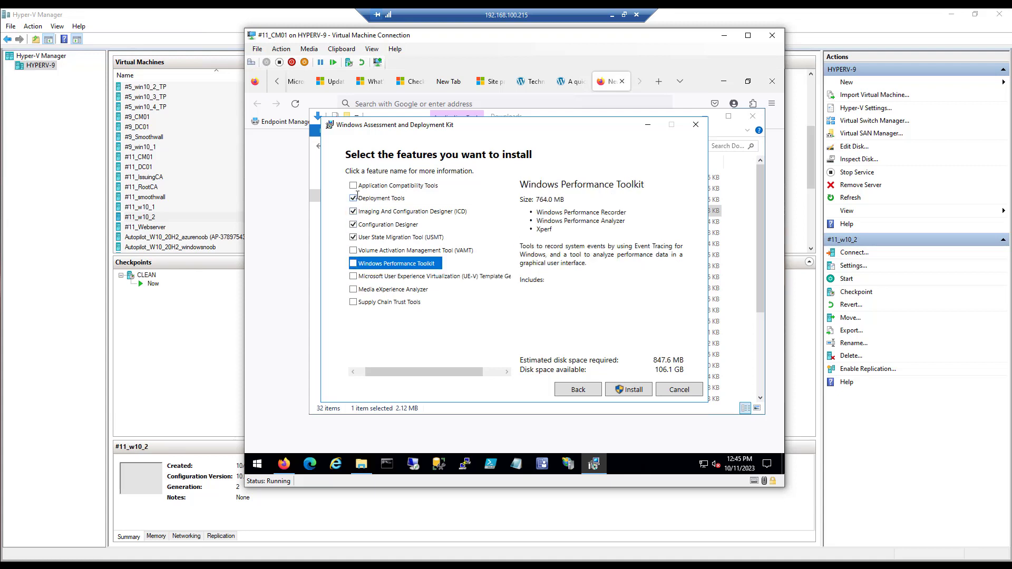
{"action": "left_click", "coordinate": [634, 389]}
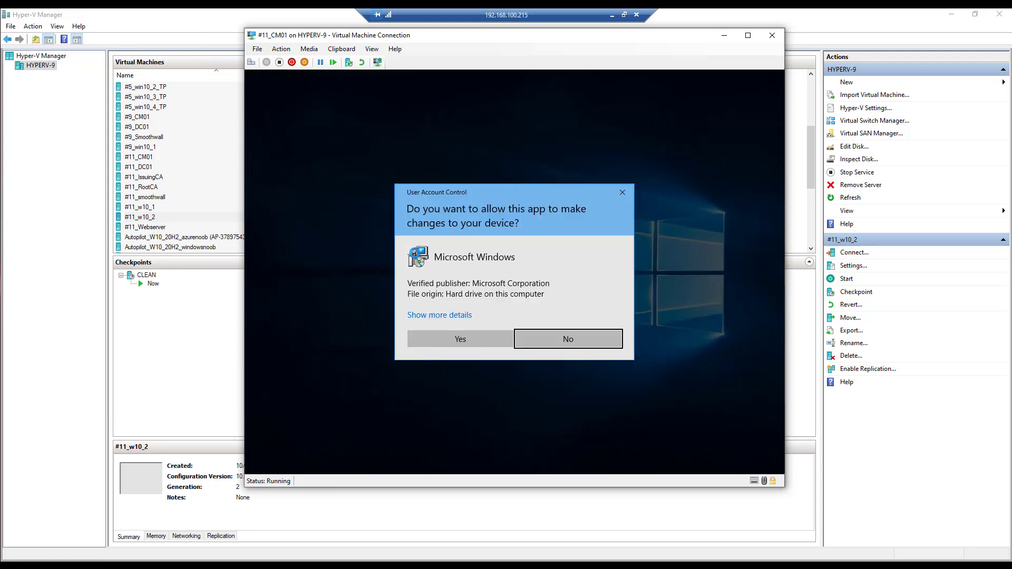
{"action": "left_click", "coordinate": [449, 337]}
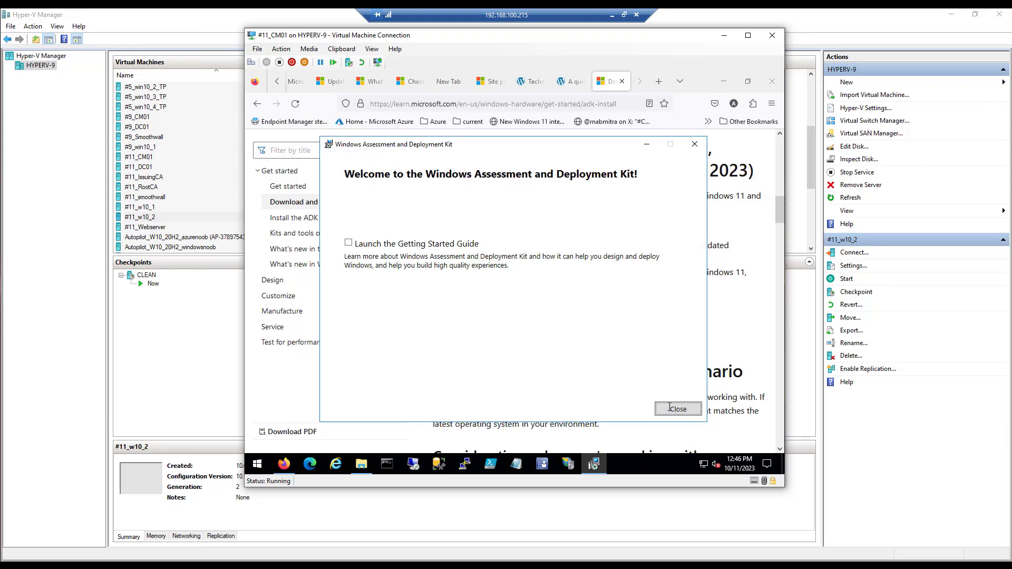
Step: Download the Windows PE add-on from its link and run adkwinpesetup.exe
{"action": "left_click", "coordinate": [677, 409]}
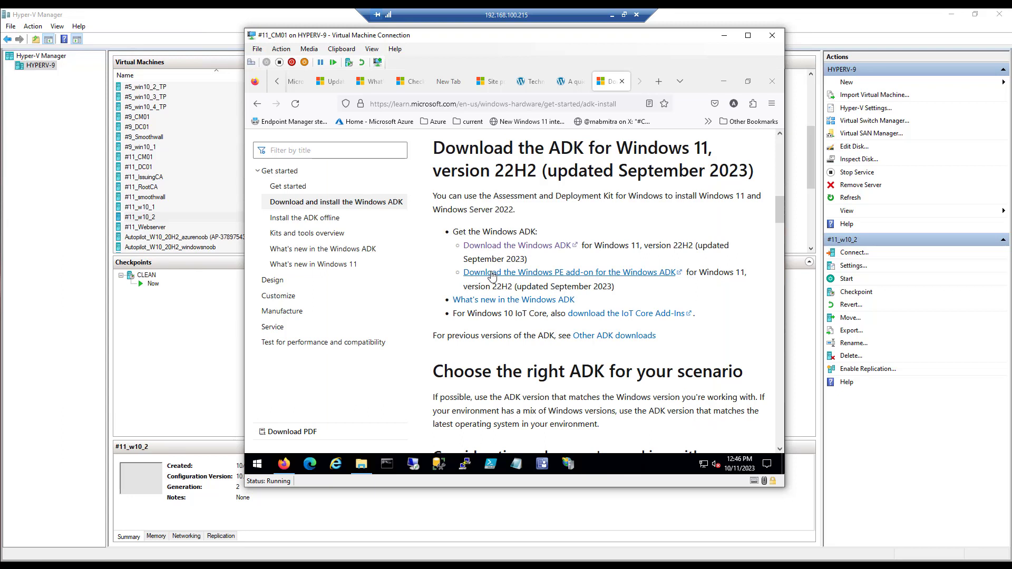
{"action": "right_click", "coordinate": [591, 275]}
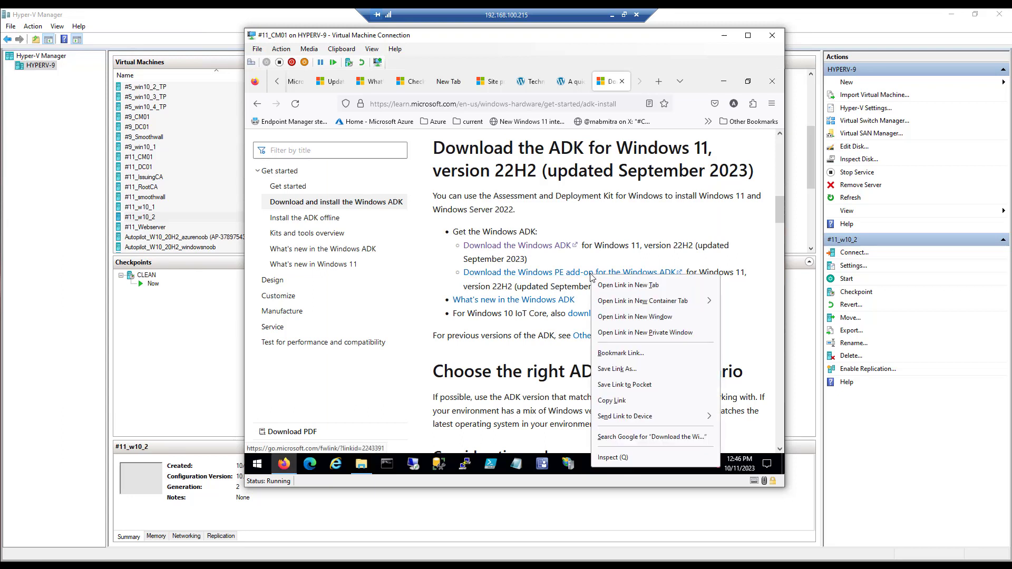
{"action": "left_click", "coordinate": [605, 285]}
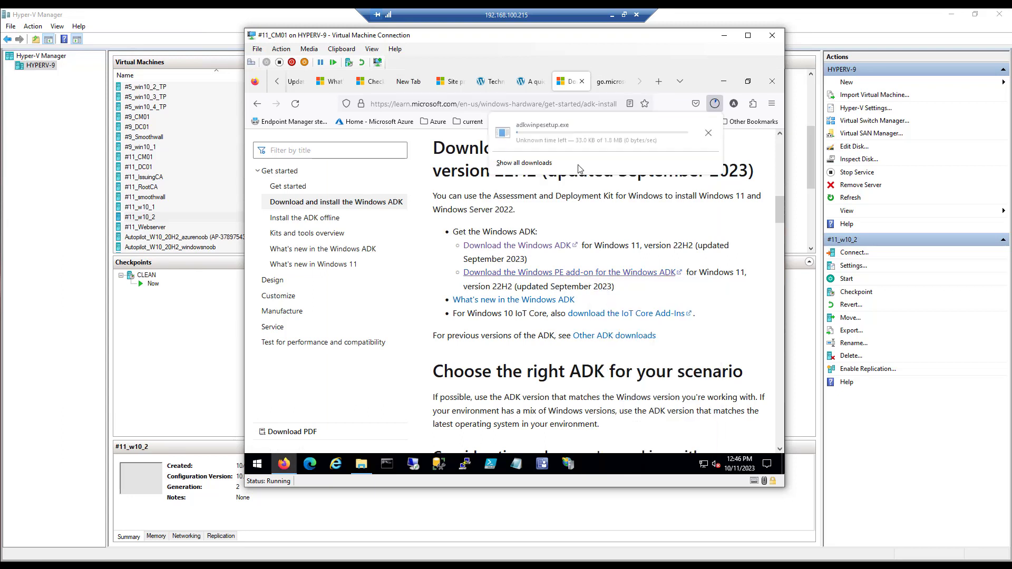
{"action": "left_click", "coordinate": [606, 85]}
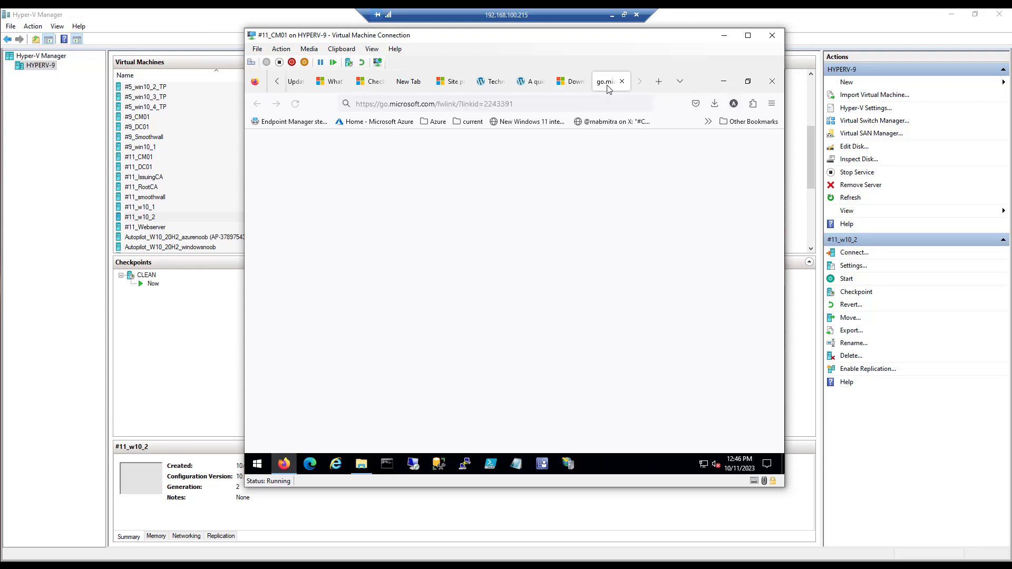
{"action": "left_click", "coordinate": [715, 104]}
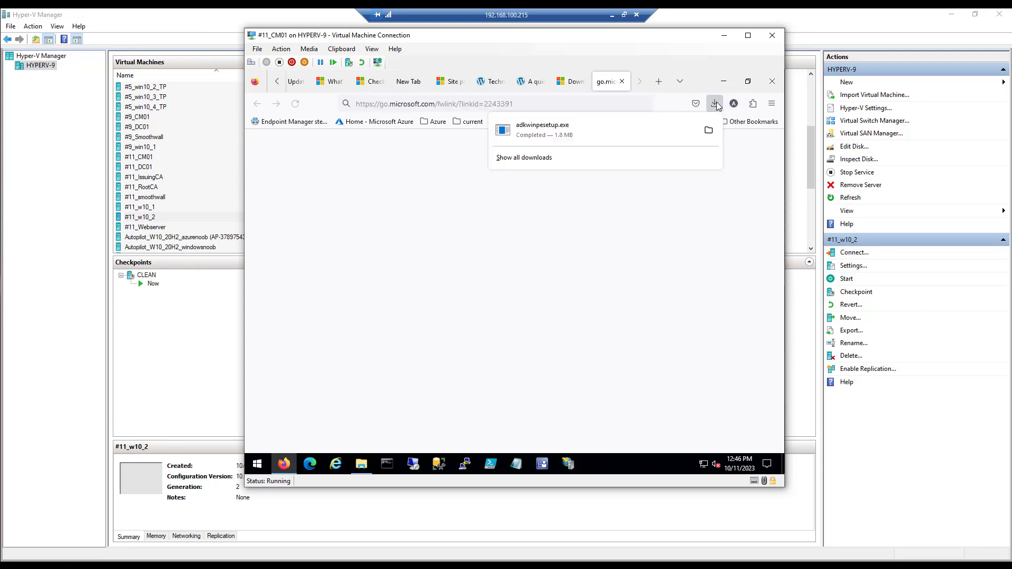
{"action": "left_click", "coordinate": [541, 130]}
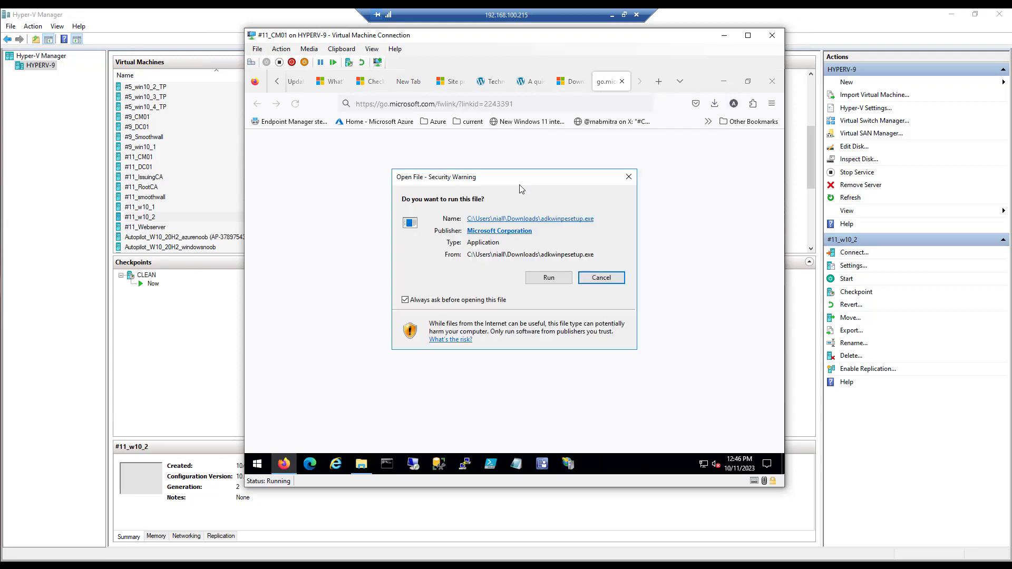
{"action": "left_click", "coordinate": [553, 281]}
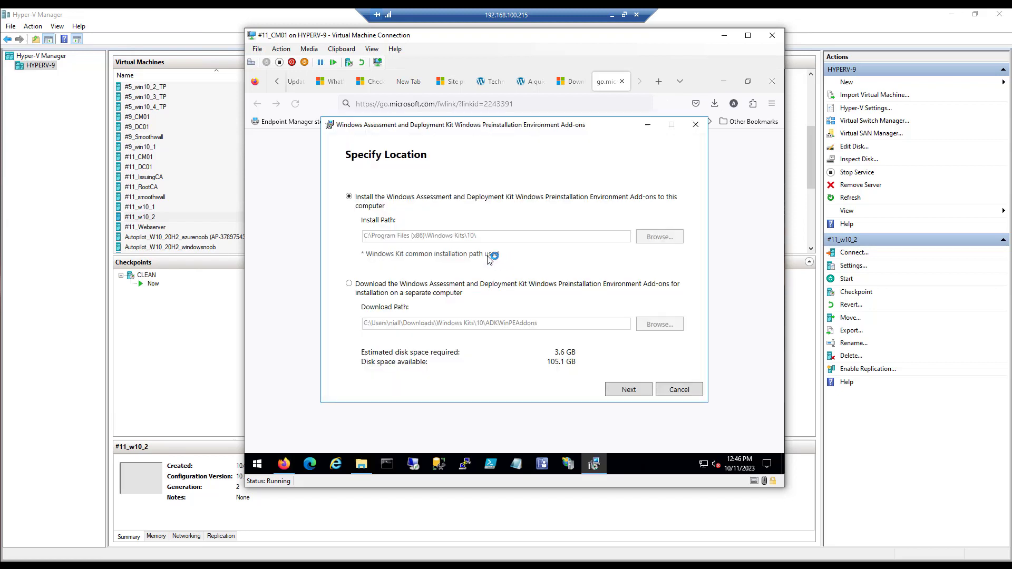
Step: Install Windows PE add-ons to the default location, then close the finished installer
{"action": "left_click", "coordinate": [637, 392]}
{"action": "left_click", "coordinate": [637, 392]}
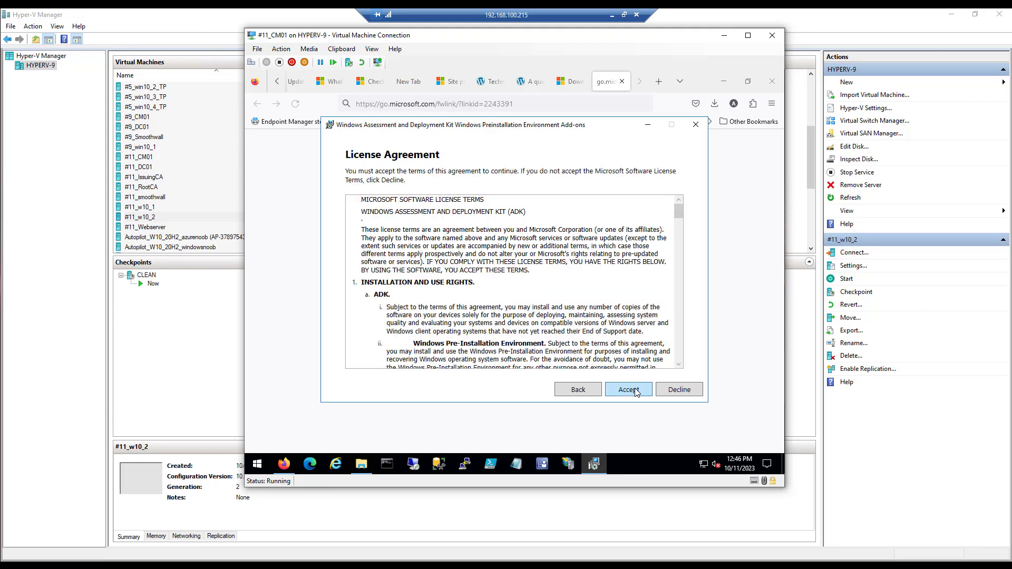
{"action": "left_click", "coordinate": [636, 392]}
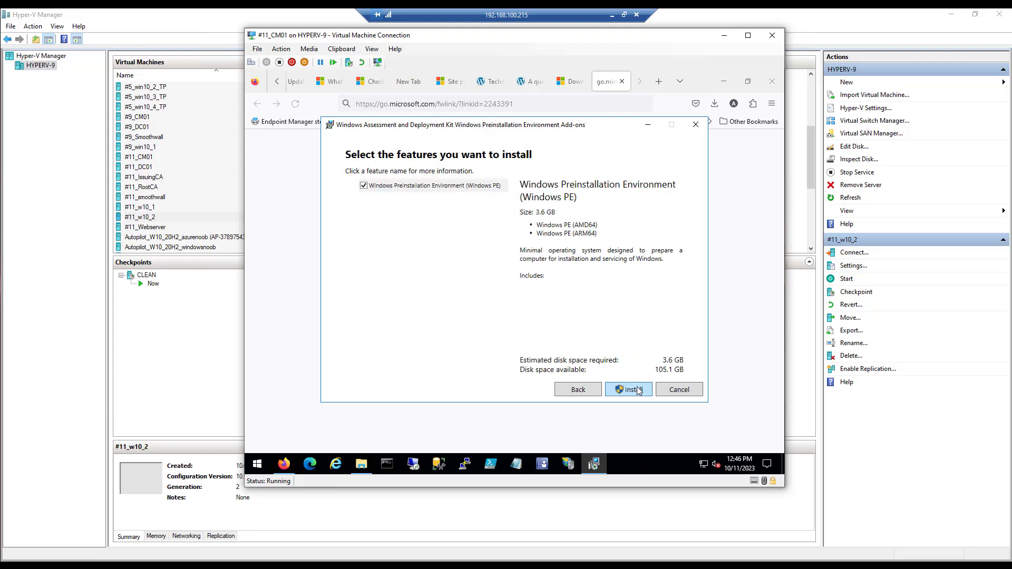
{"action": "left_click", "coordinate": [637, 390]}
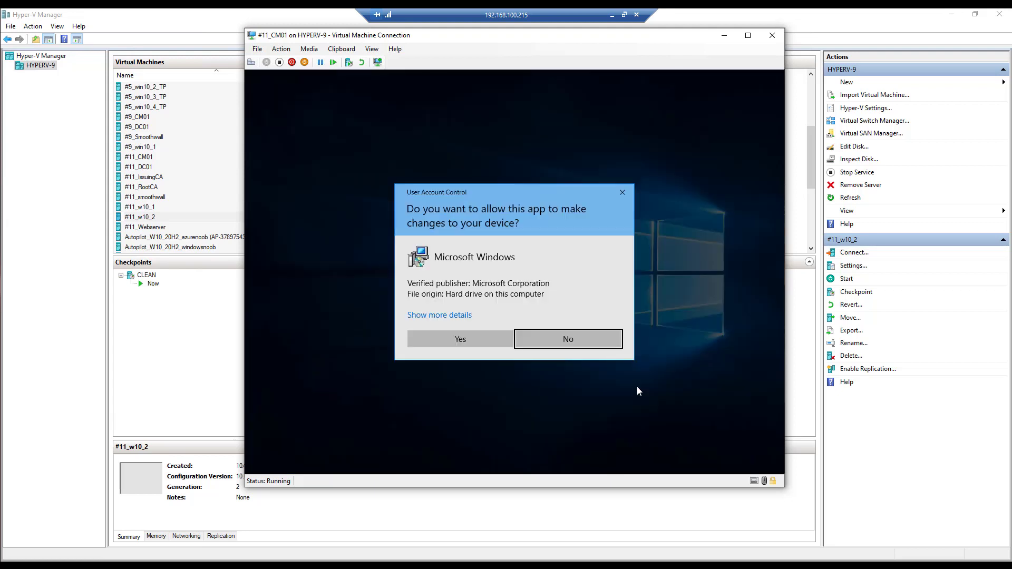
{"action": "left_click", "coordinate": [463, 332]}
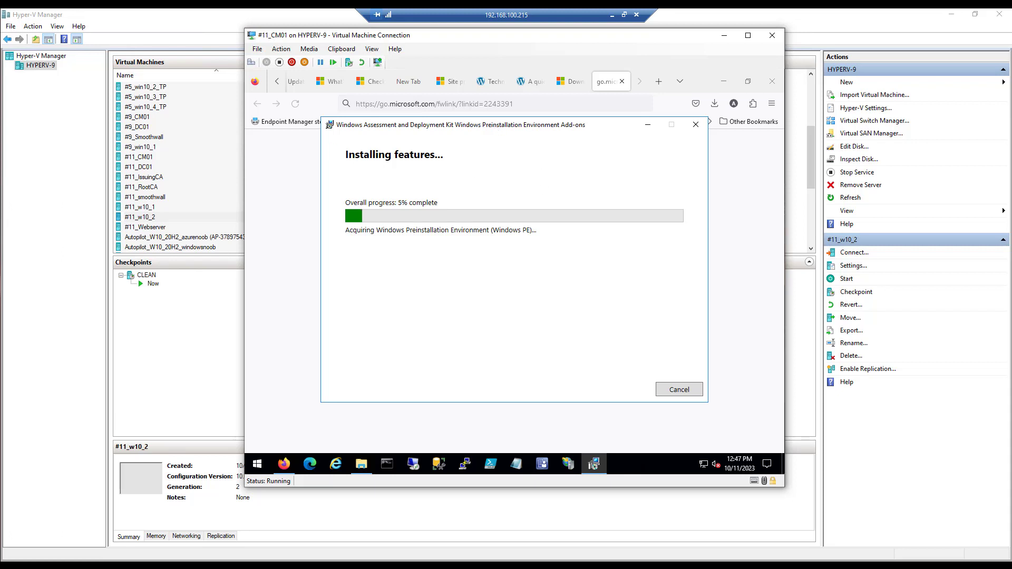
{"action": "left_click_drag", "start_coordinate": [501, 145], "coordinate": [506, 163]}
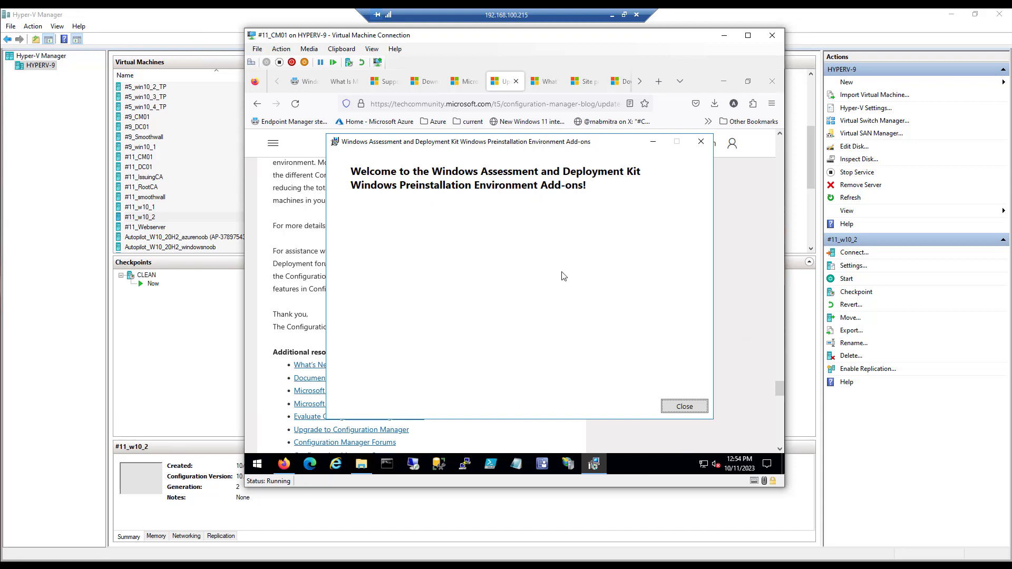
{"action": "left_click", "coordinate": [688, 407]}
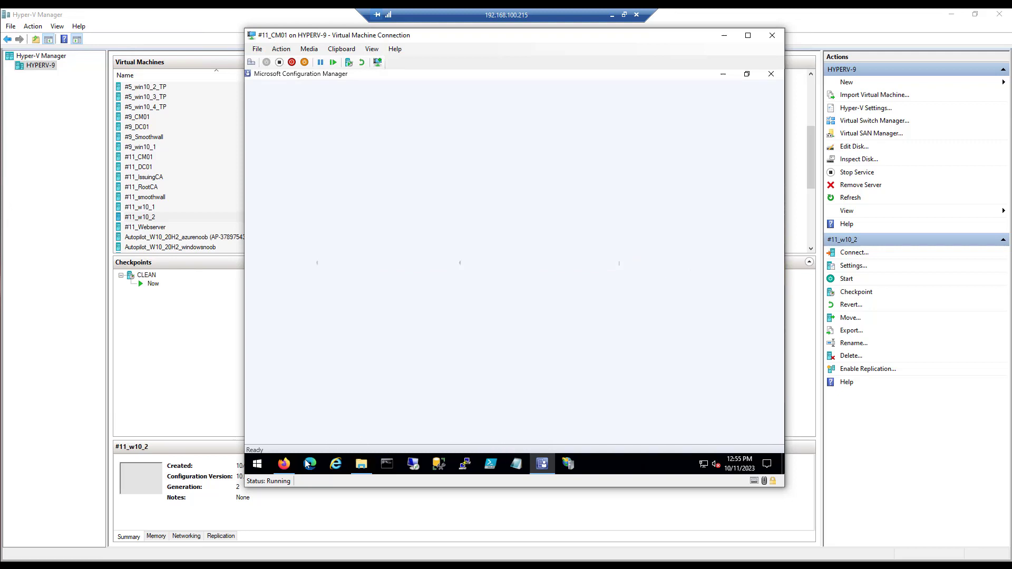
Step: Scroll the 2309 post to the SQL ODBC driver requirement and highlight 'SQL Server 18.1.0'
{"action": "left_click", "coordinate": [284, 466]}
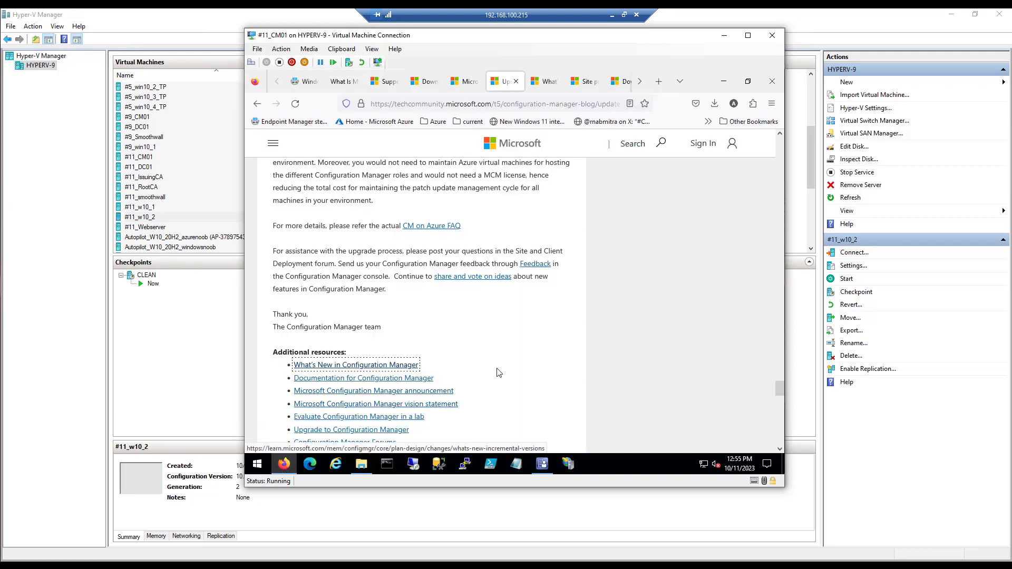
{"action": "scroll", "coordinate": [404, 347], "scroll_direction": "up", "scroll_amount": 3}
{"action": "scroll", "coordinate": [404, 348], "scroll_direction": "up", "scroll_amount": 20}
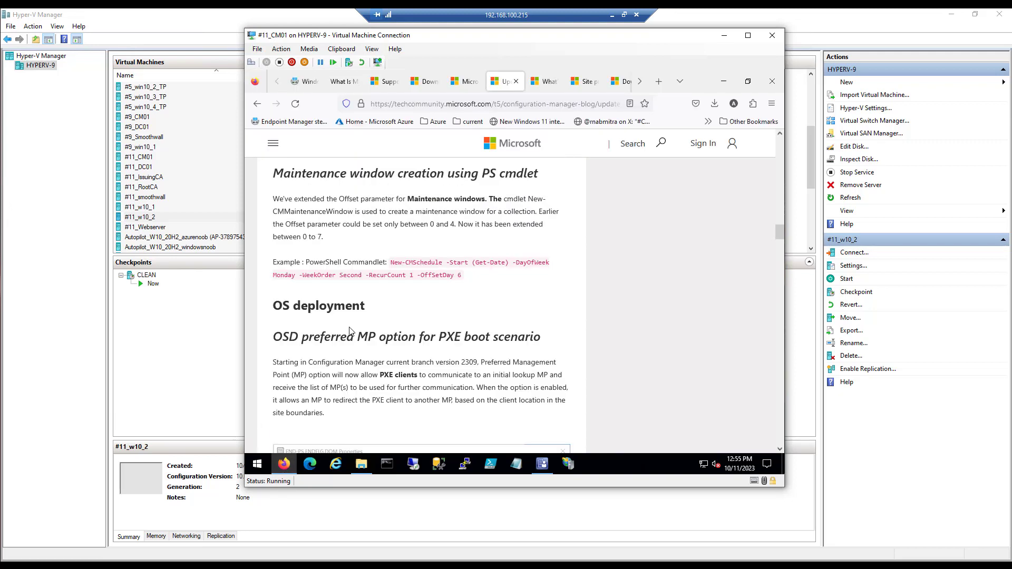
{"action": "scroll", "coordinate": [340, 321], "scroll_direction": "up", "scroll_amount": 12}
{"action": "scroll", "coordinate": [332, 319], "scroll_direction": "down", "scroll_amount": 3}
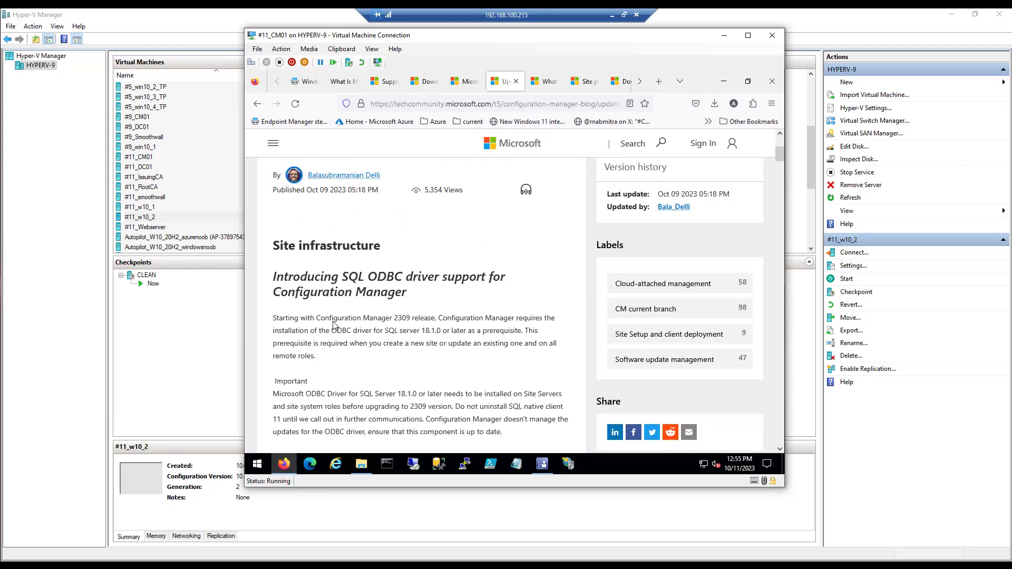
{"action": "scroll", "coordinate": [325, 317], "scroll_direction": "up", "scroll_amount": 1}
{"action": "scroll", "coordinate": [325, 317], "scroll_direction": "up", "scroll_amount": 2}
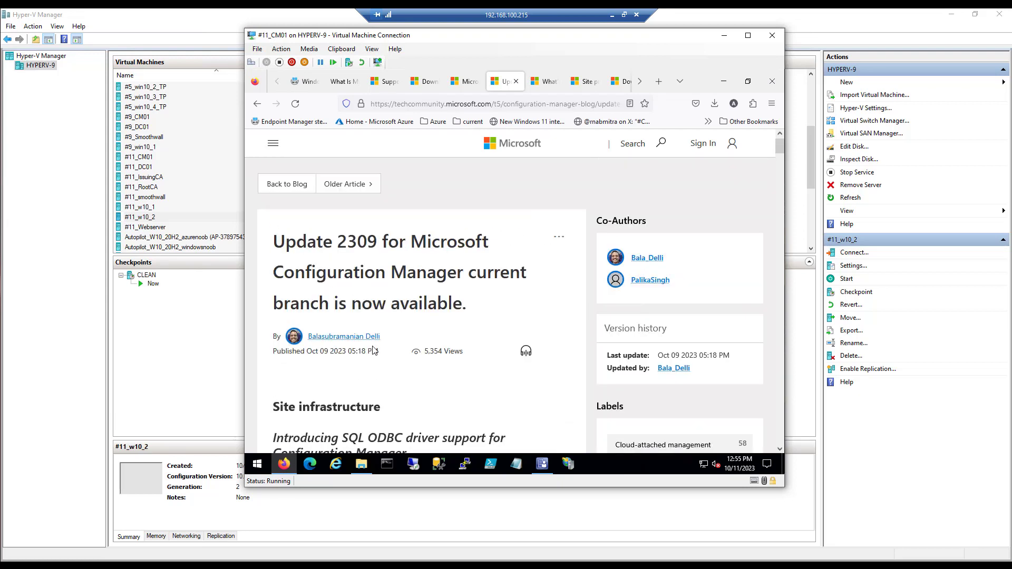
{"action": "scroll", "coordinate": [374, 353], "scroll_direction": "down", "scroll_amount": 3}
{"action": "scroll", "coordinate": [375, 348], "scroll_direction": "down", "scroll_amount": 3}
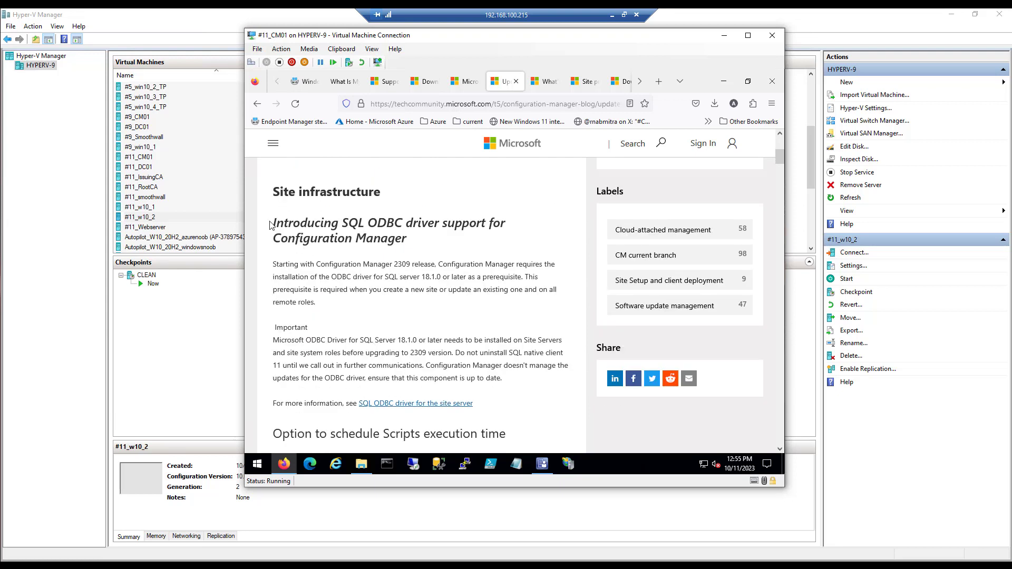
{"action": "left_click_drag", "start_coordinate": [279, 223], "coordinate": [537, 399]}
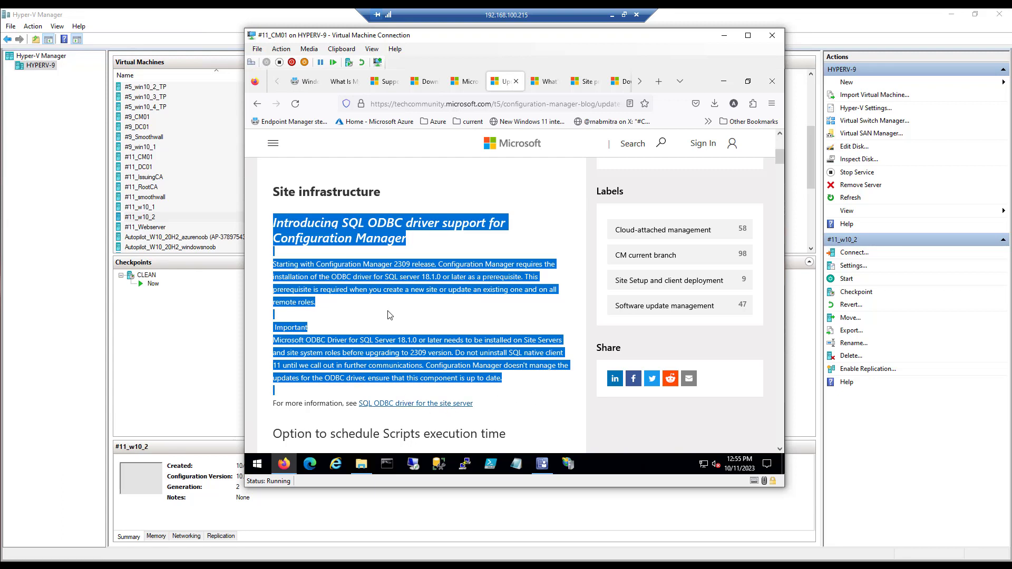
{"action": "left_click", "coordinate": [401, 368]}
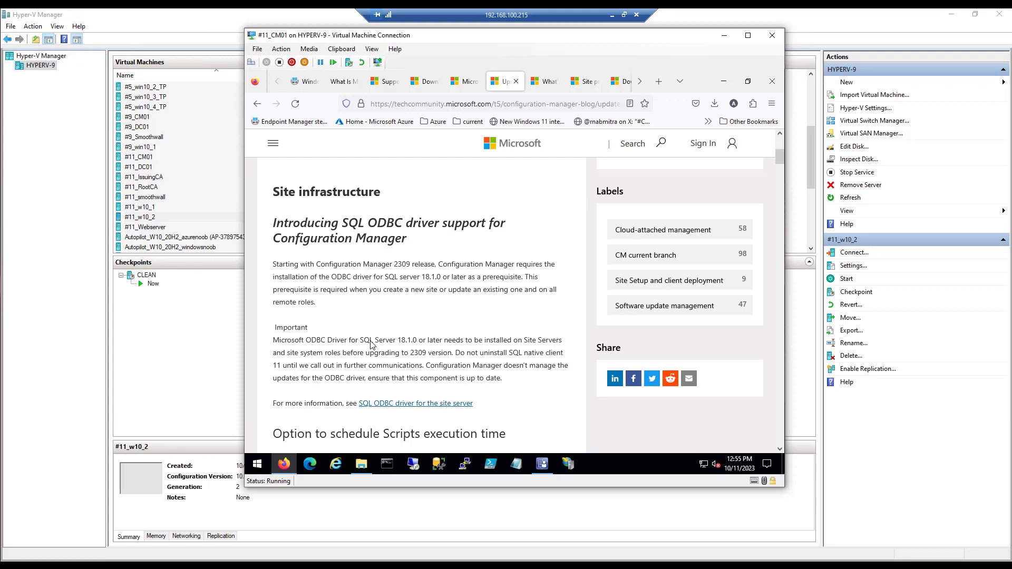
{"action": "left_click_drag", "start_coordinate": [360, 342], "coordinate": [417, 342]}
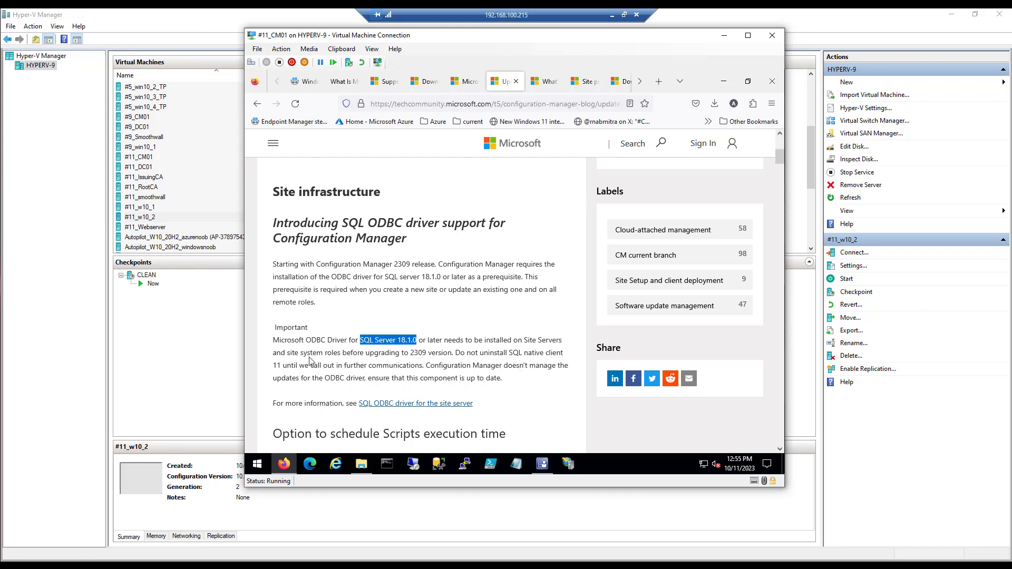
Step: Open the SQL ODBC driver link in a new tab and read its prerequisite paragraph
{"action": "right_click", "coordinate": [395, 405]}
{"action": "left_click", "coordinate": [463, 167]}
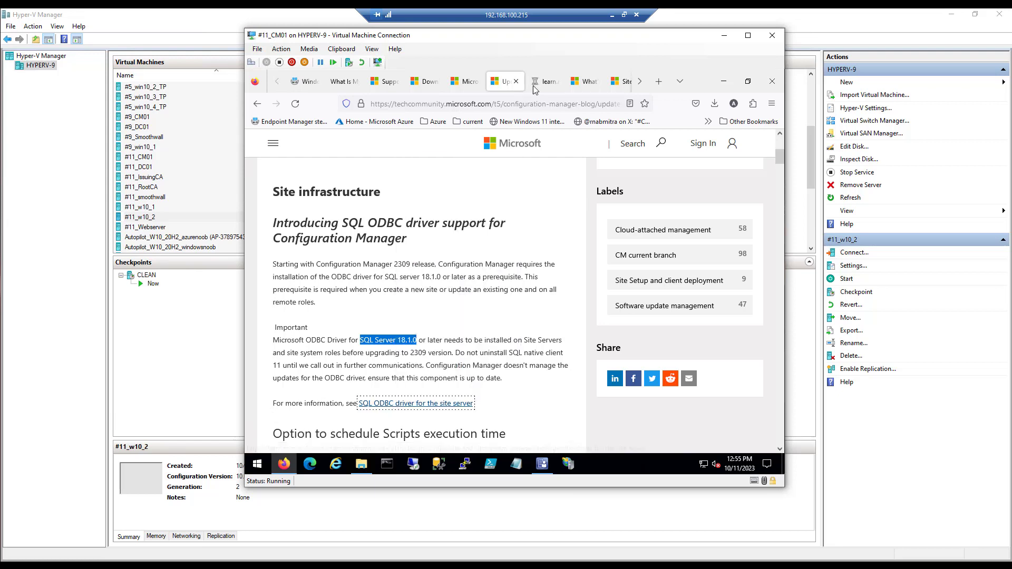
{"action": "left_click", "coordinate": [544, 83]}
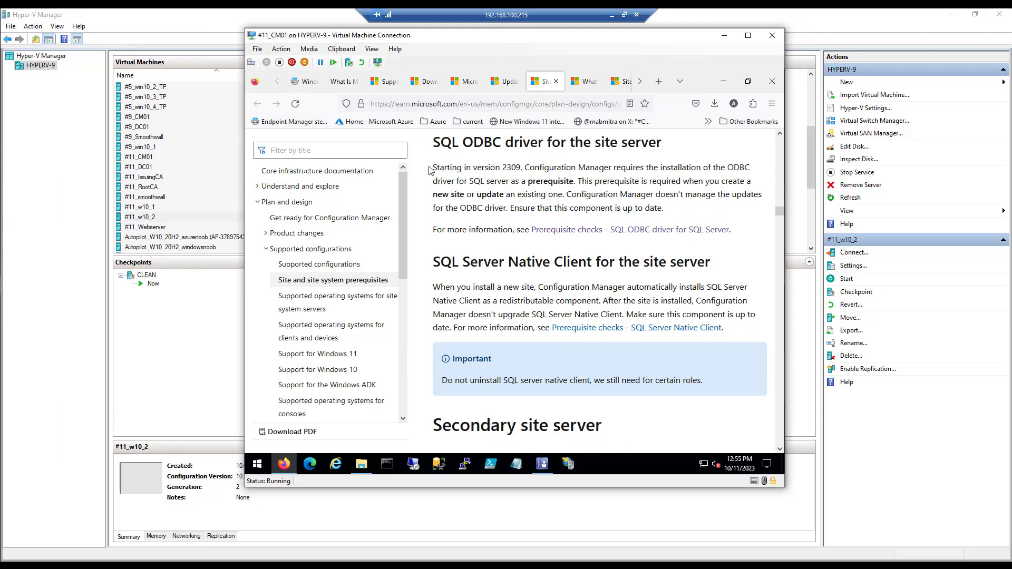
{"action": "left_click_drag", "start_coordinate": [433, 169], "coordinate": [668, 211]}
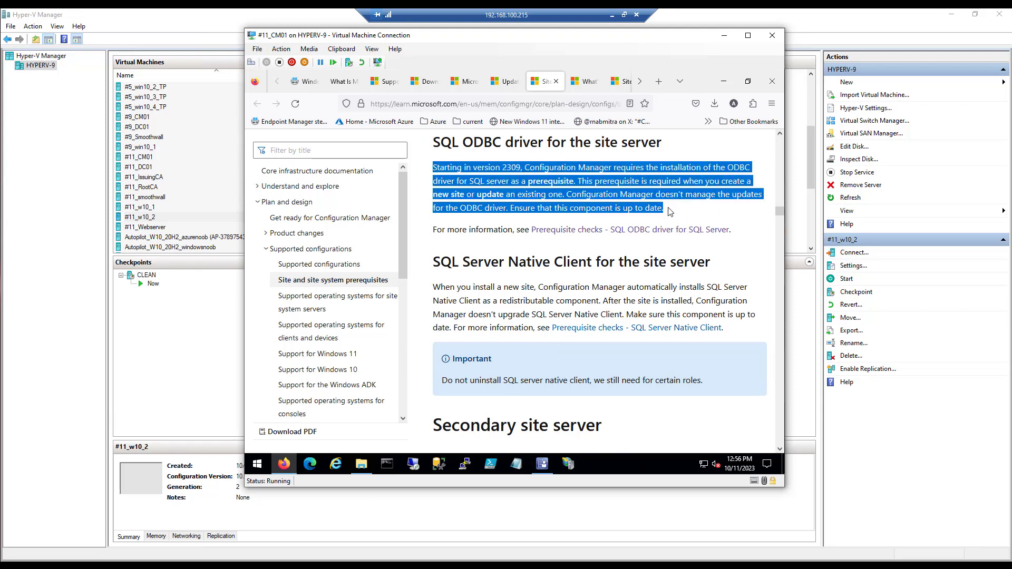
{"action": "left_click", "coordinate": [663, 214]}
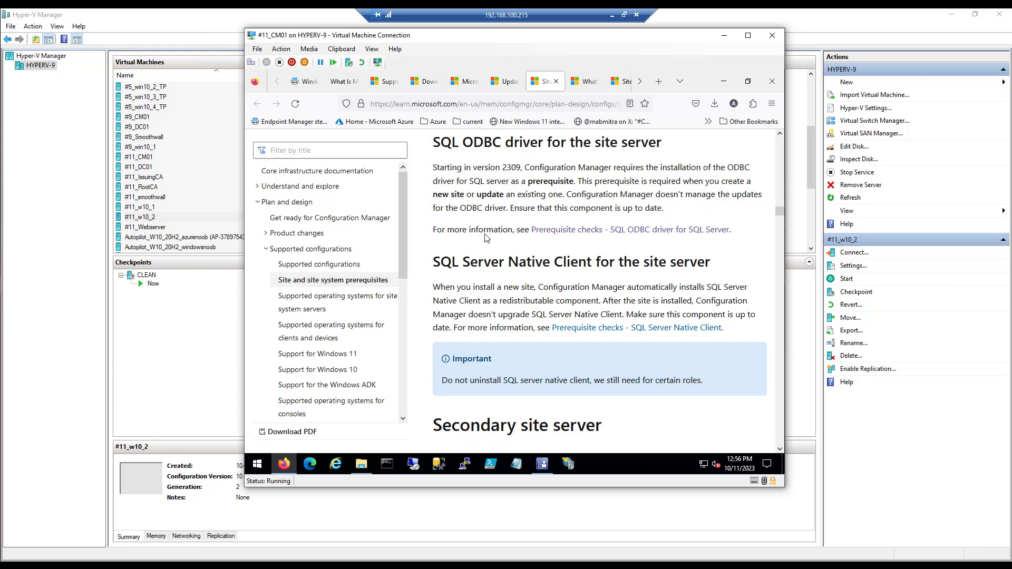
Step: Open the prerequisite checks page, search for 'odbb' and highlight the ODBC driver section
{"action": "left_click", "coordinate": [629, 234]}
{"action": "scroll", "coordinate": [488, 332], "scroll_direction": "down", "scroll_amount": 15}
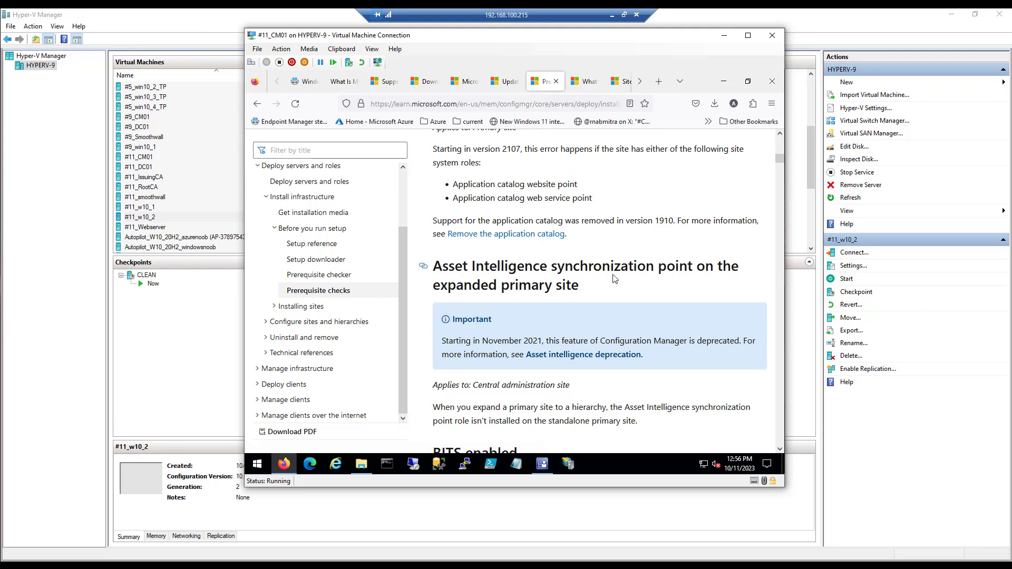
{"action": "key", "text": "ctrl+f"}
{"action": "type", "text": "odbbc"}
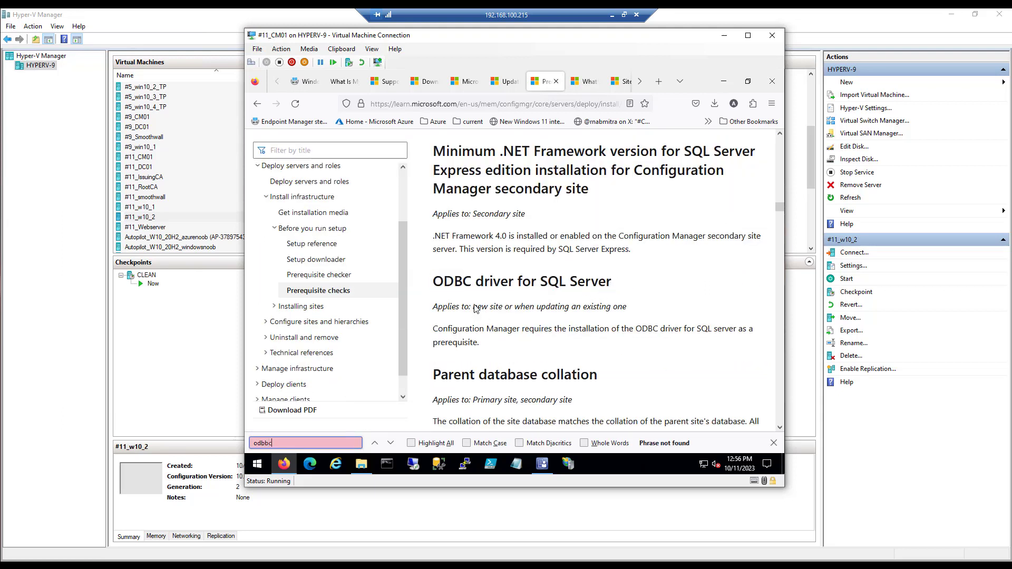
{"action": "left_click_drag", "start_coordinate": [432, 280], "coordinate": [535, 343]}
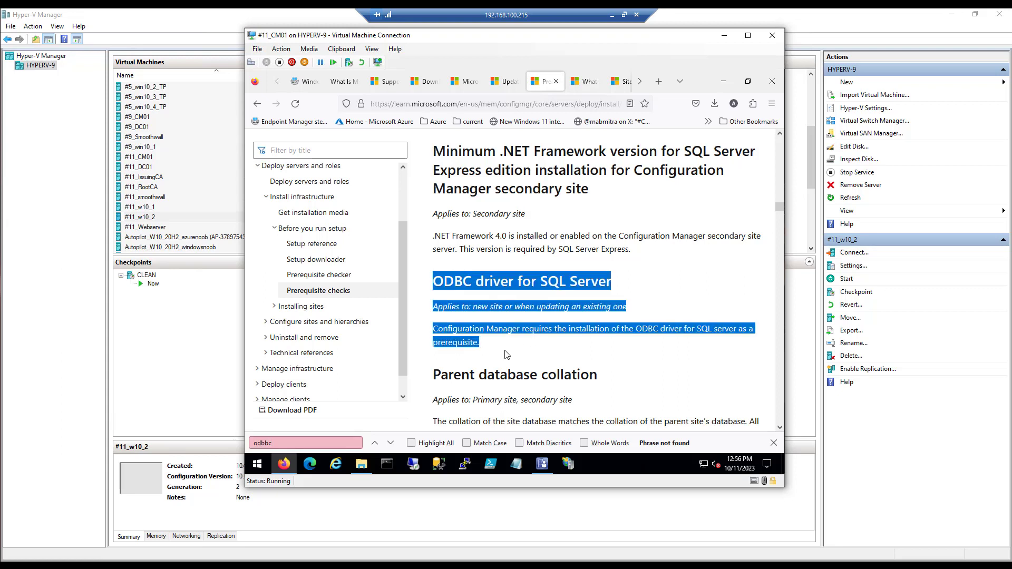
{"action": "scroll", "coordinate": [510, 354], "scroll_direction": "down", "scroll_amount": 3}
{"action": "scroll", "coordinate": [509, 357], "scroll_direction": "up", "scroll_amount": 3}
Step: Return to the What's new in version 2309 page and scroll through it
{"action": "left_click", "coordinate": [583, 85]}
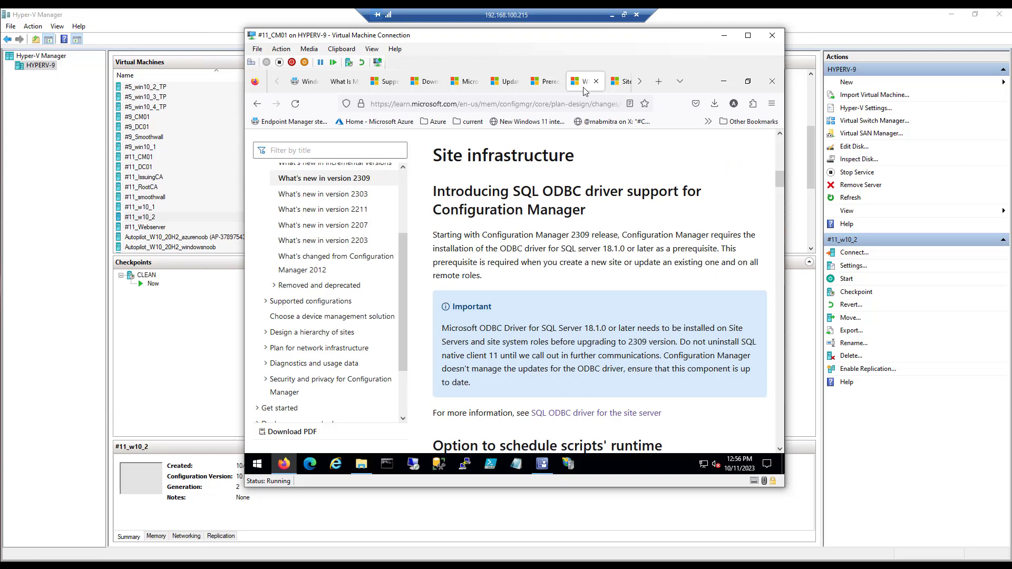
{"action": "scroll", "coordinate": [493, 379], "scroll_direction": "down", "scroll_amount": 3}
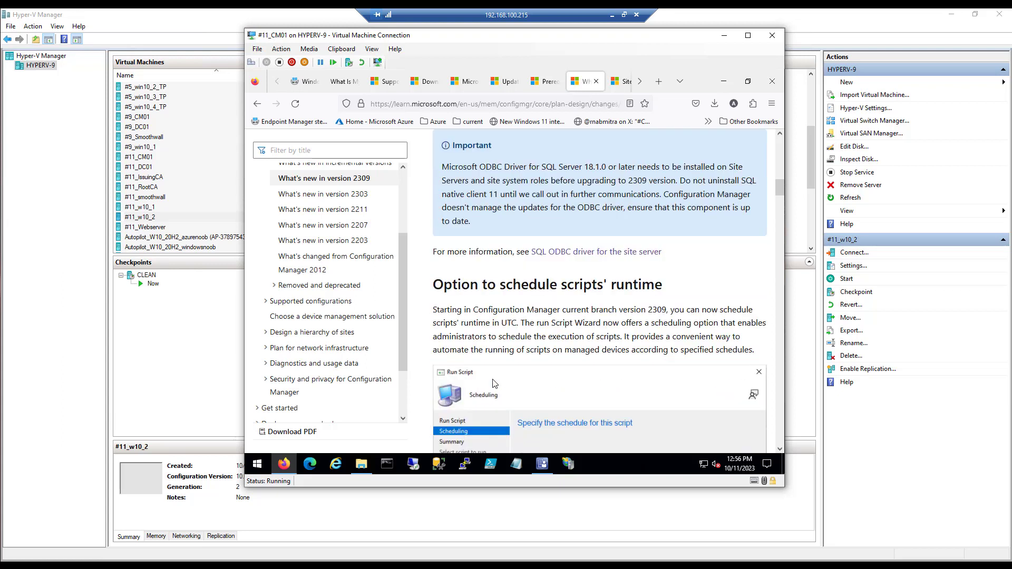
{"action": "scroll", "coordinate": [494, 383], "scroll_direction": "up", "scroll_amount": 3}
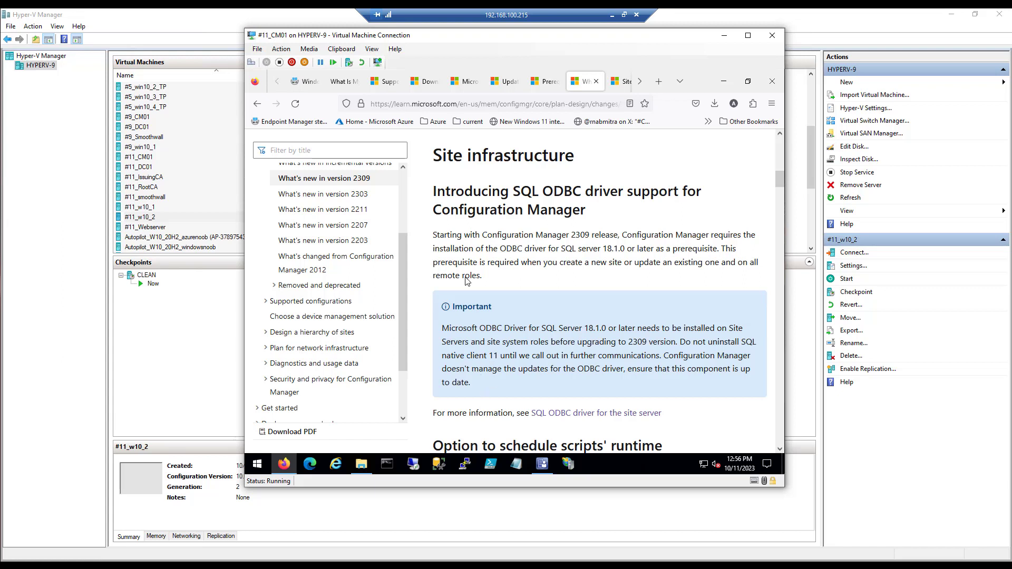
{"action": "scroll", "coordinate": [633, 287], "scroll_direction": "down", "scroll_amount": 1}
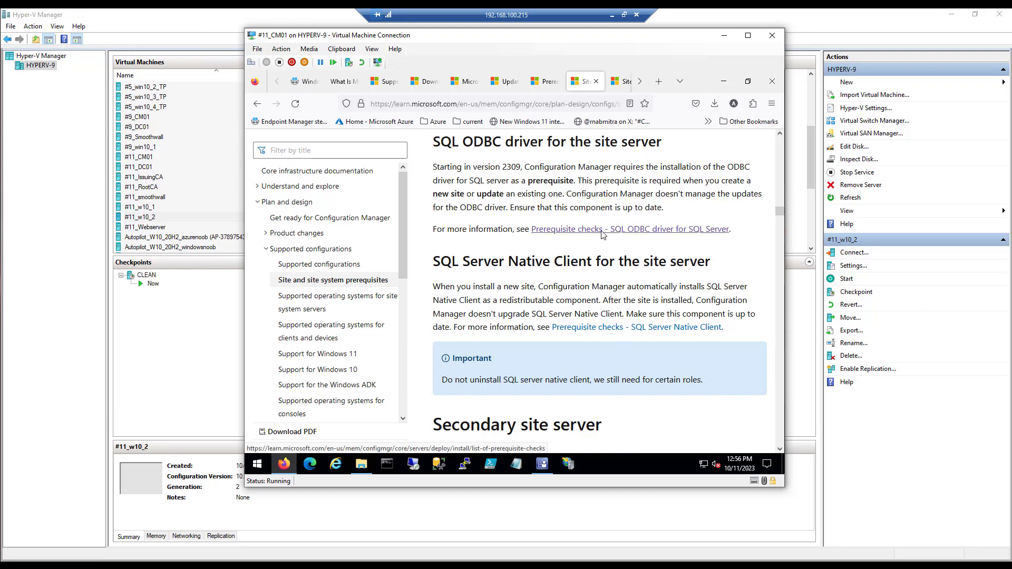
{"action": "scroll", "coordinate": [560, 326], "scroll_direction": "down", "scroll_amount": 2}
{"action": "scroll", "coordinate": [525, 301], "scroll_direction": "up", "scroll_amount": 2}
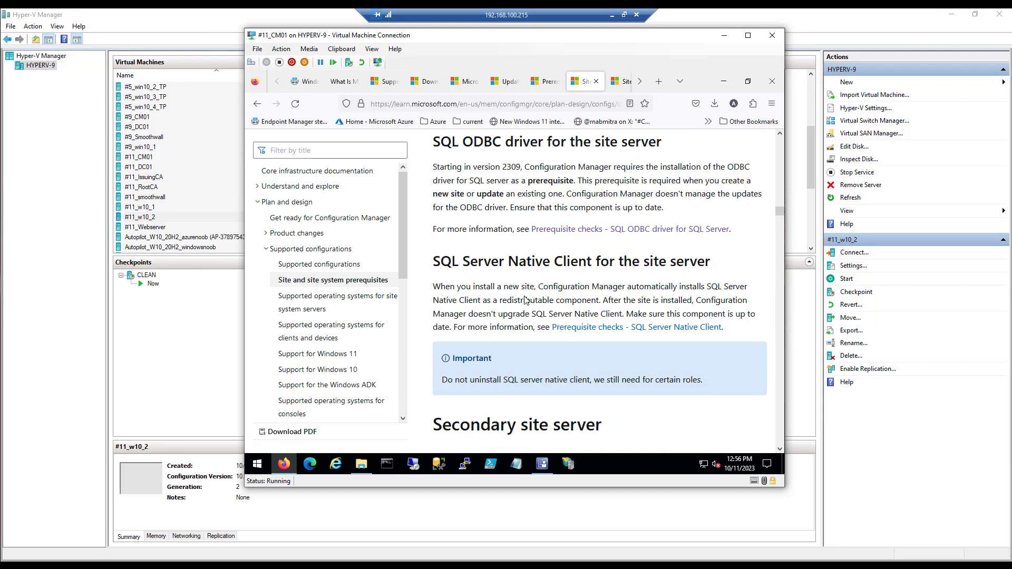
Step: Copy and bookmark the ODBC Driver 18 download page, then download the x64 msodbcsql.msi
{"action": "left_click", "coordinate": [640, 81]}
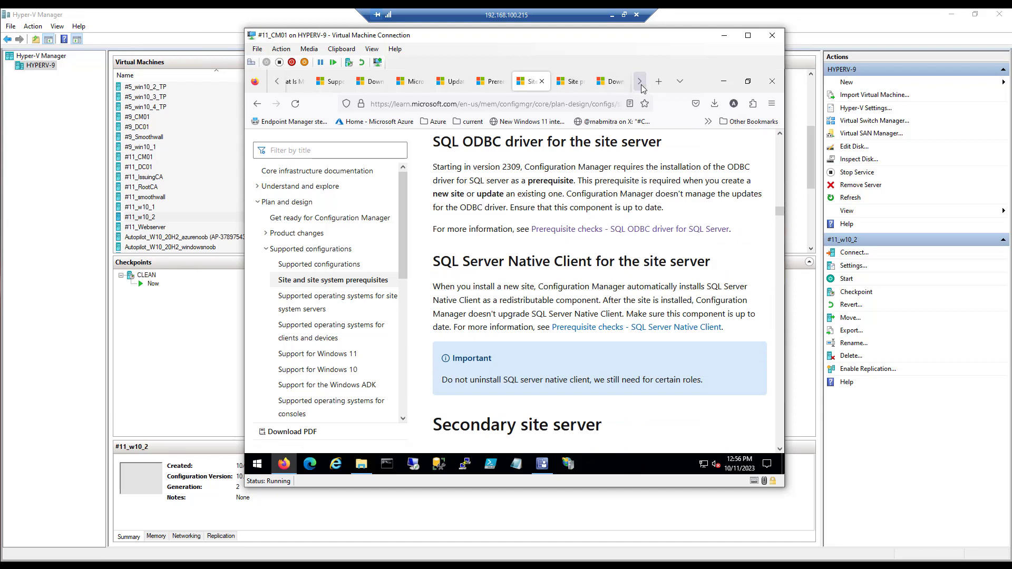
{"action": "left_click", "coordinate": [610, 84]}
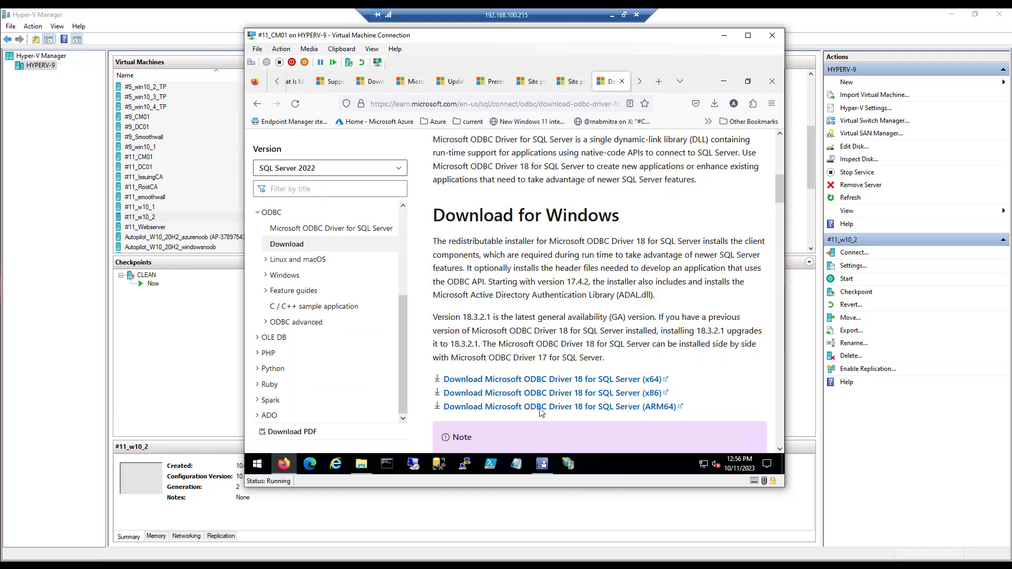
{"action": "left_click", "coordinate": [536, 104]}
{"action": "right_click", "coordinate": [527, 107]}
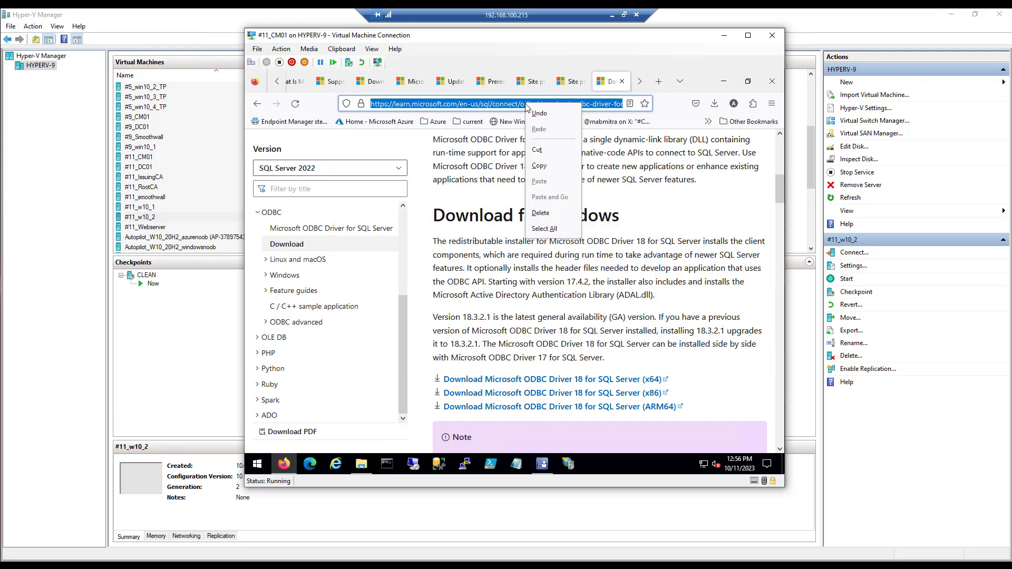
{"action": "left_click", "coordinate": [680, 200]}
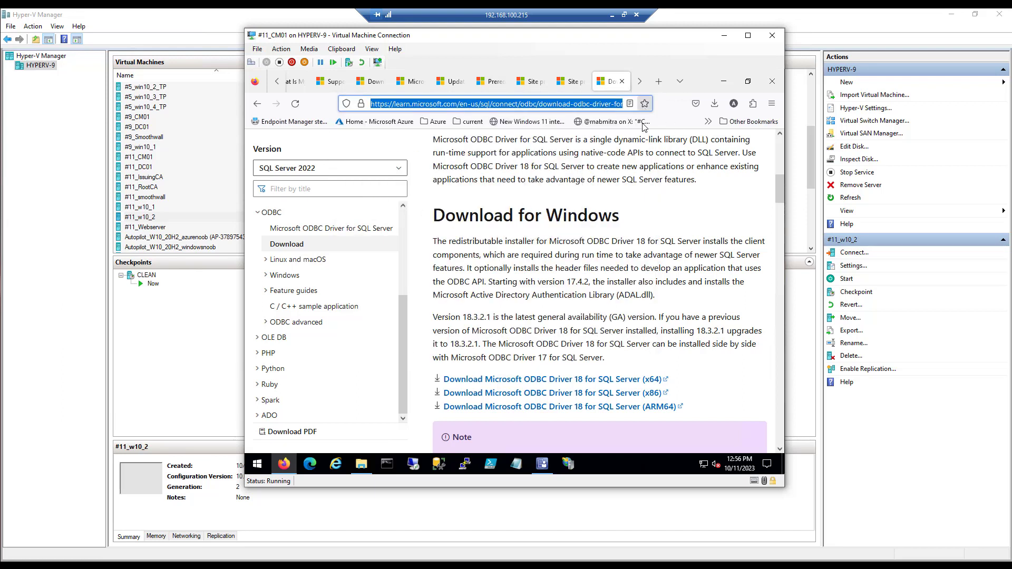
{"action": "left_click", "coordinate": [644, 104]}
{"action": "left_click", "coordinate": [587, 245]}
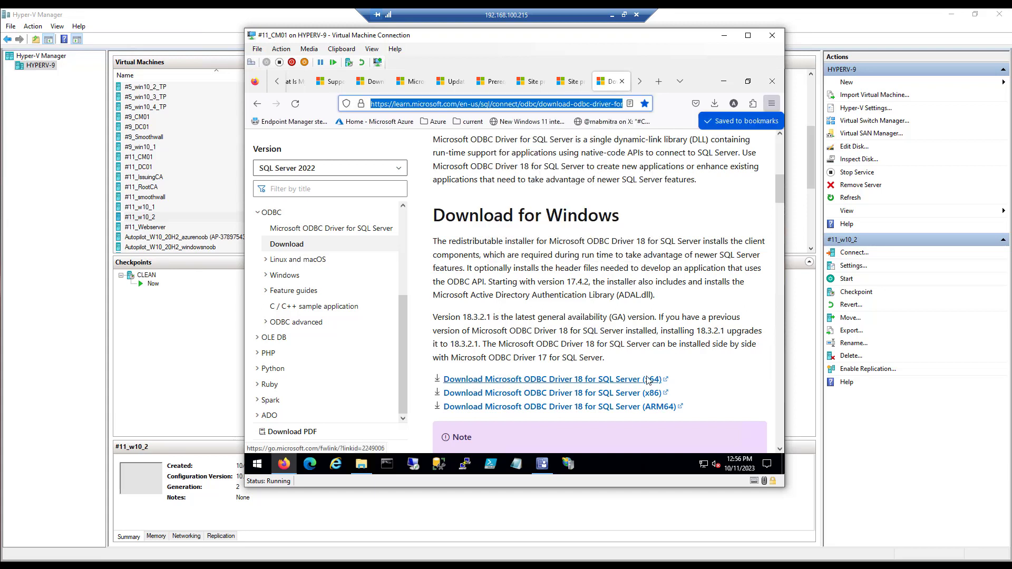
{"action": "left_click", "coordinate": [553, 384]}
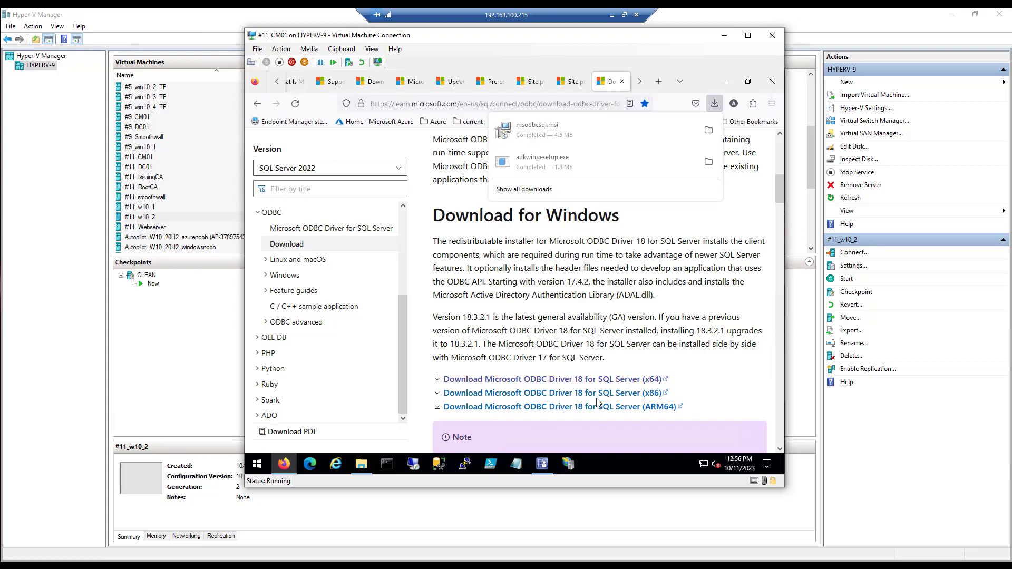
Step: Run msodbcsql.msi and accept the ODBC Driver 18 license agreement
{"action": "left_click", "coordinate": [543, 131]}
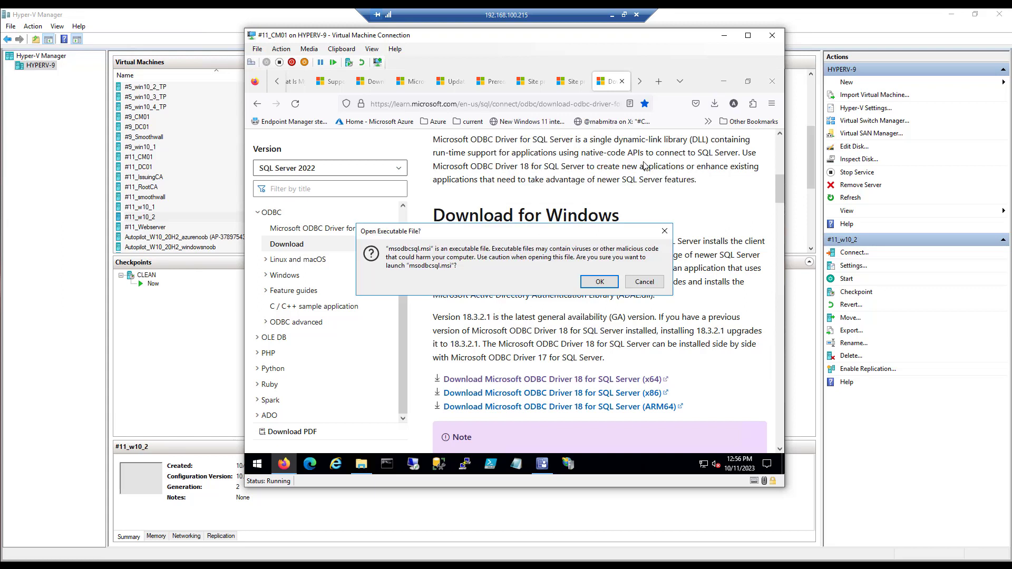
{"action": "left_click", "coordinate": [600, 279]}
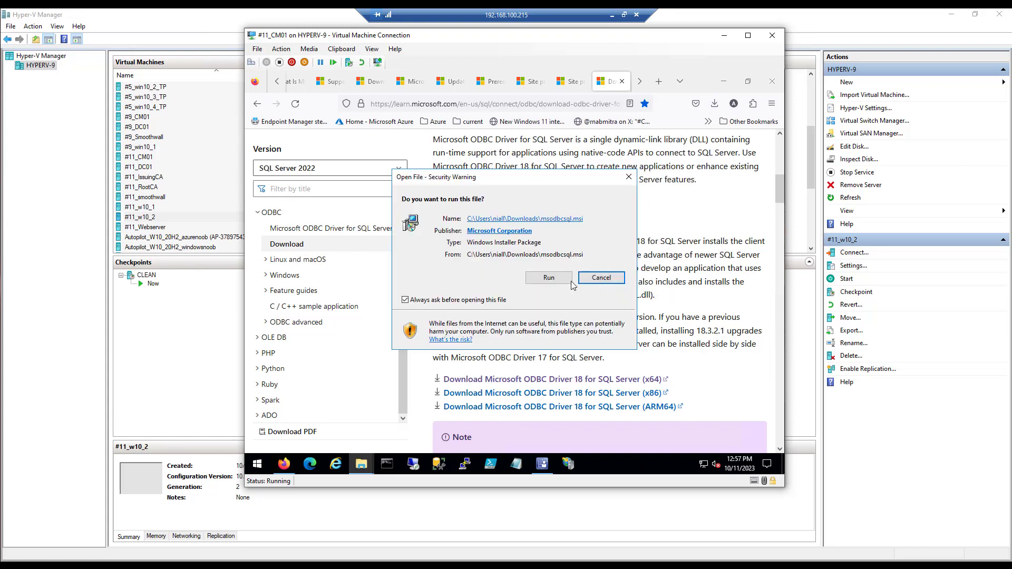
{"action": "left_click", "coordinate": [538, 278]}
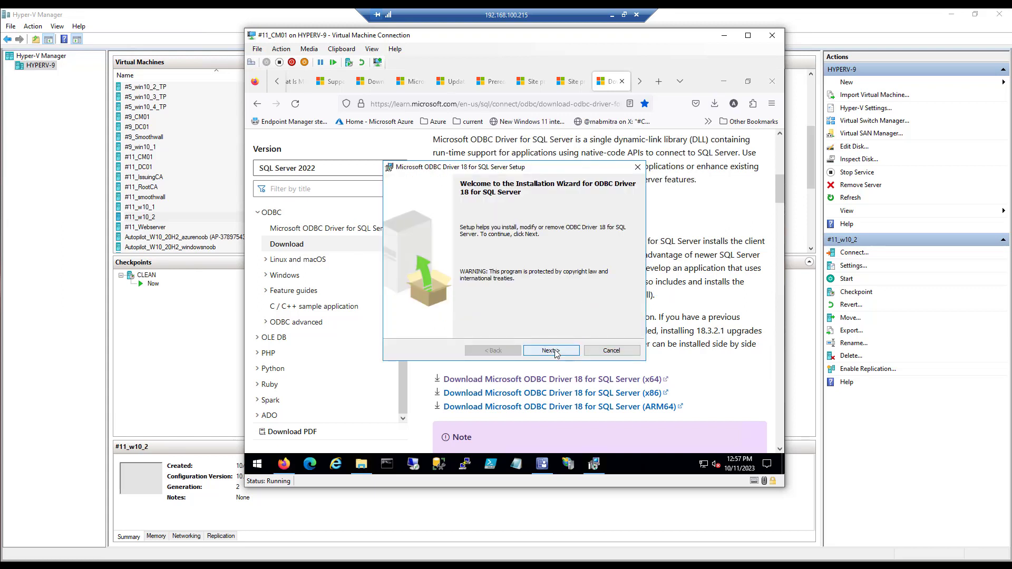
{"action": "left_click", "coordinate": [556, 350]}
{"action": "left_click", "coordinate": [393, 313]}
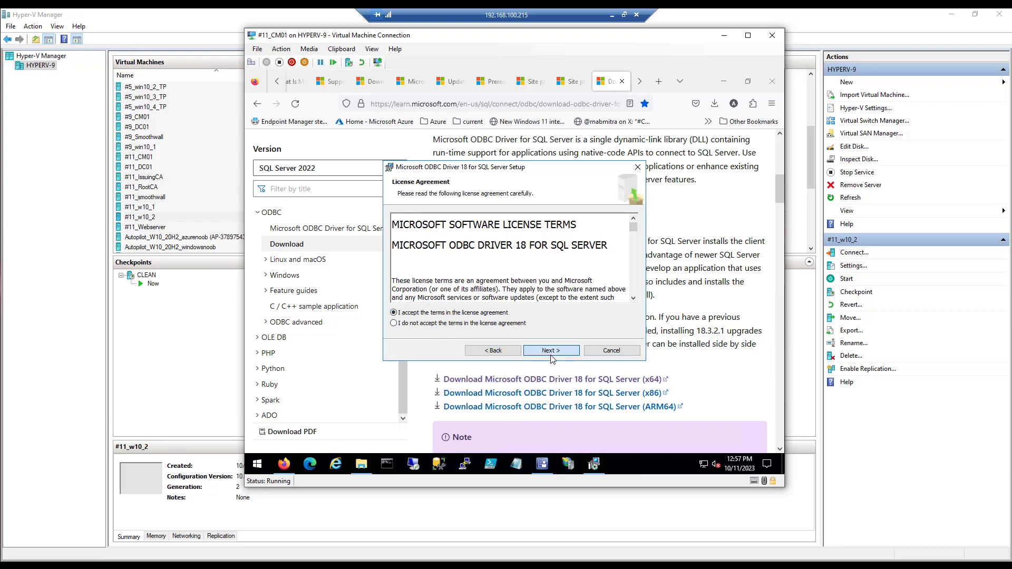
{"action": "left_click", "coordinate": [550, 350]}
{"action": "left_click", "coordinate": [551, 350]}
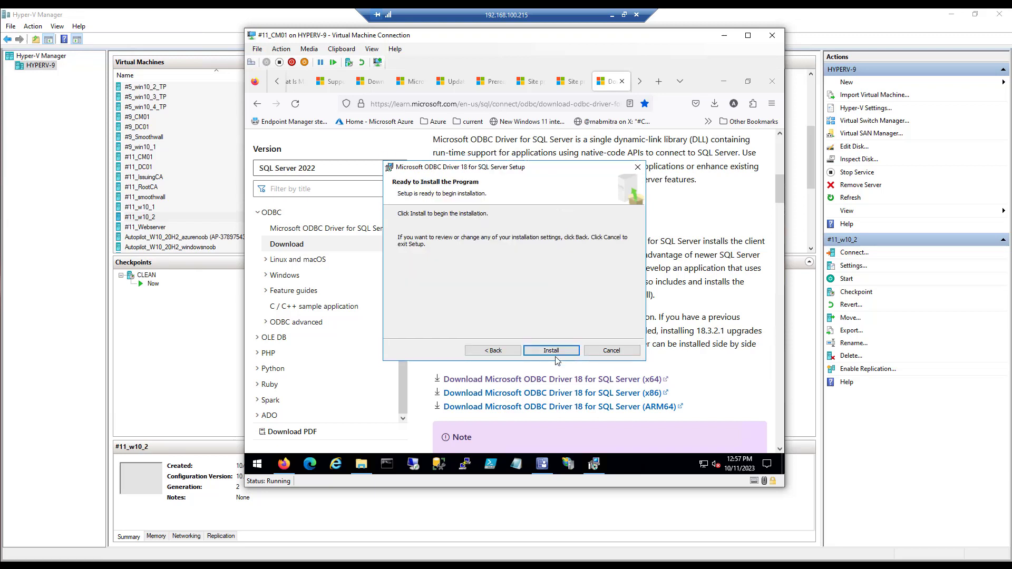
Step: Set the ODBC Driver for SQL Server SDK to 'Will be installed', install, and finish setup
{"action": "left_click", "coordinate": [493, 350]}
{"action": "left_click", "coordinate": [460, 236]}
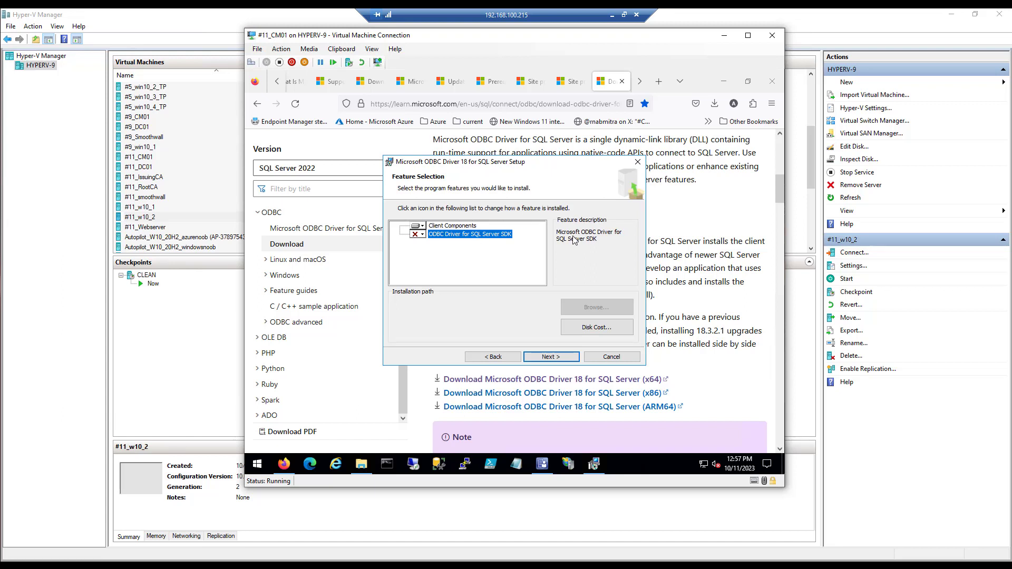
{"action": "left_click", "coordinate": [422, 234]}
{"action": "left_click", "coordinate": [457, 246]}
{"action": "left_click", "coordinate": [550, 357]}
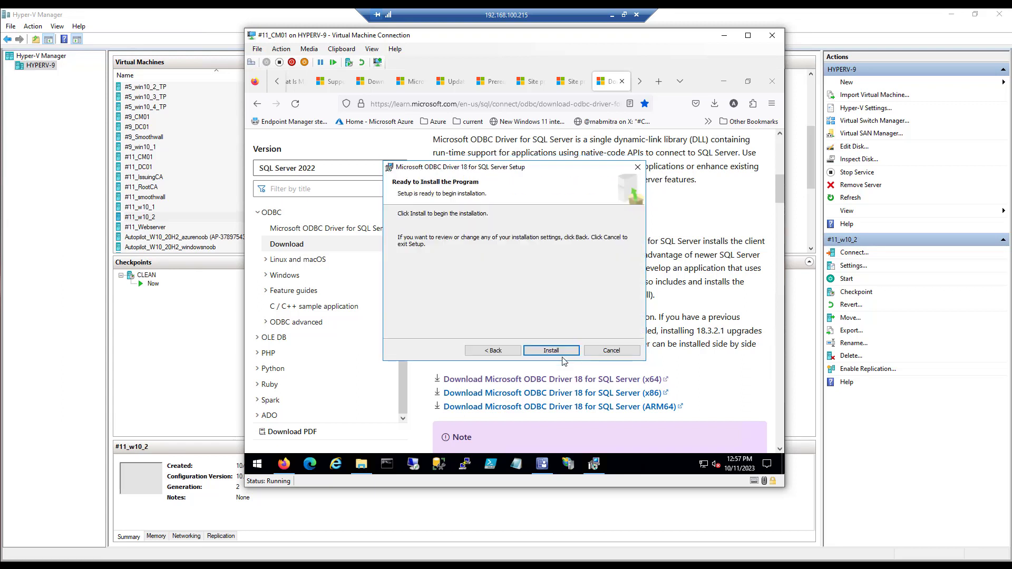
{"action": "left_click", "coordinate": [551, 351]}
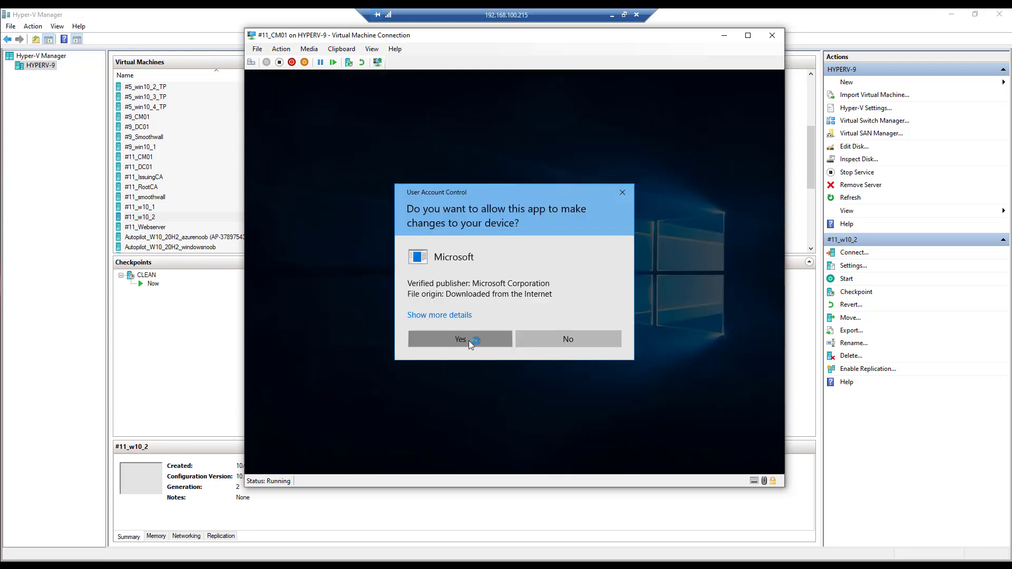
{"action": "left_click", "coordinate": [473, 342]}
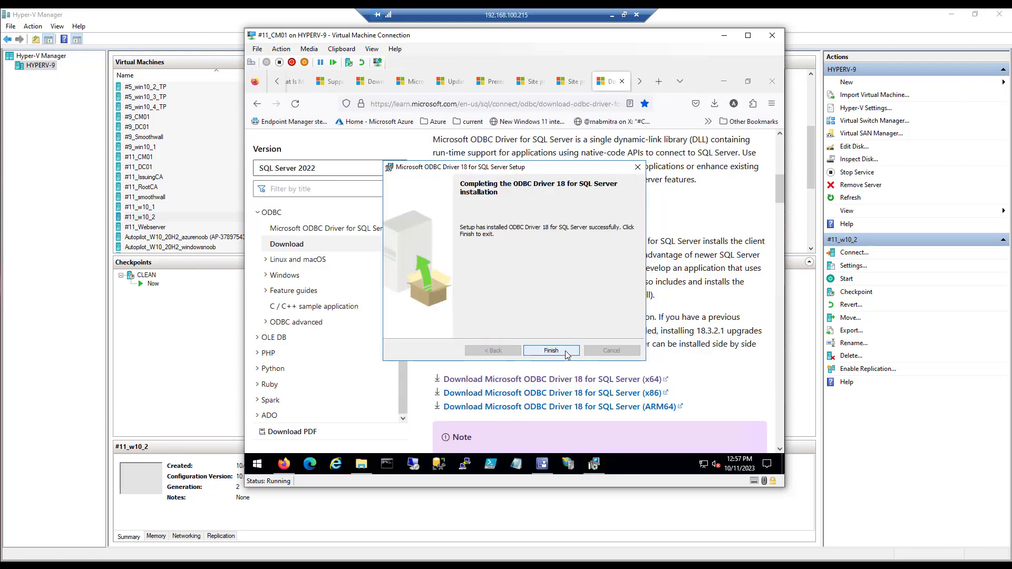
{"action": "left_click", "coordinate": [562, 352]}
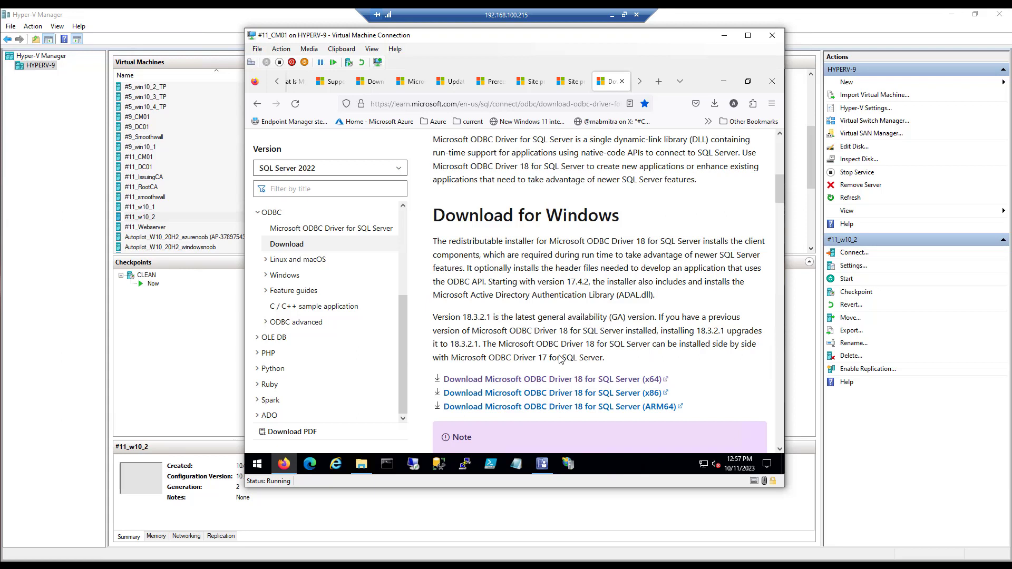
Step: Under Administration > Updates and Servicing, run the prerequisite check on Configuration Manager 2309
{"action": "left_click", "coordinate": [542, 464]}
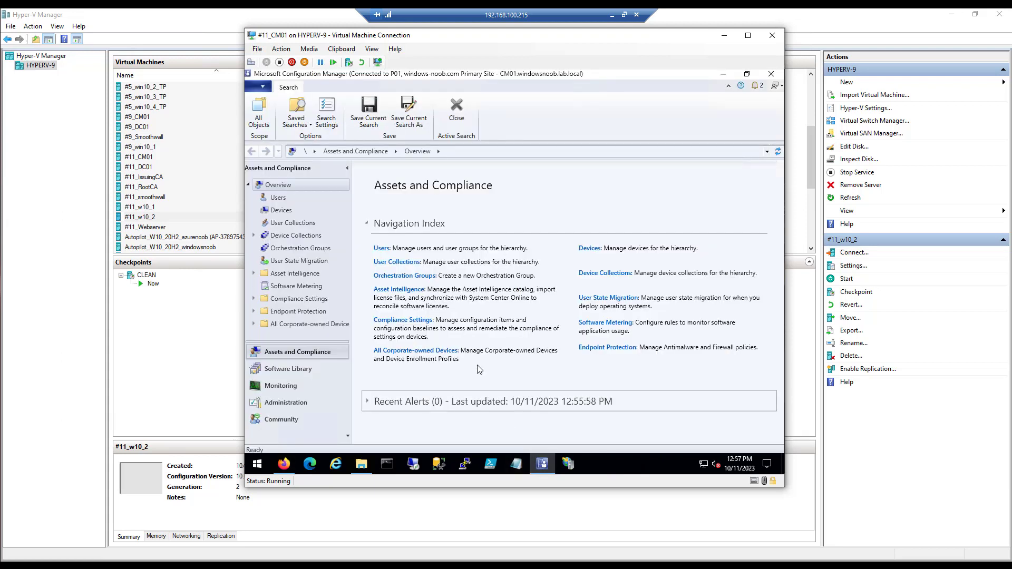
{"action": "left_click", "coordinate": [289, 400]}
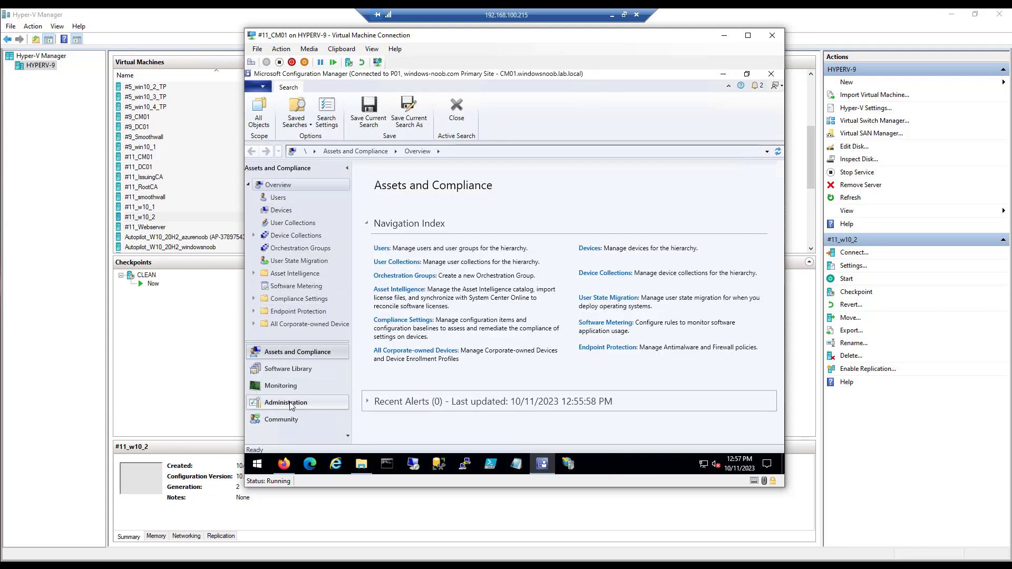
{"action": "left_click", "coordinate": [287, 199]}
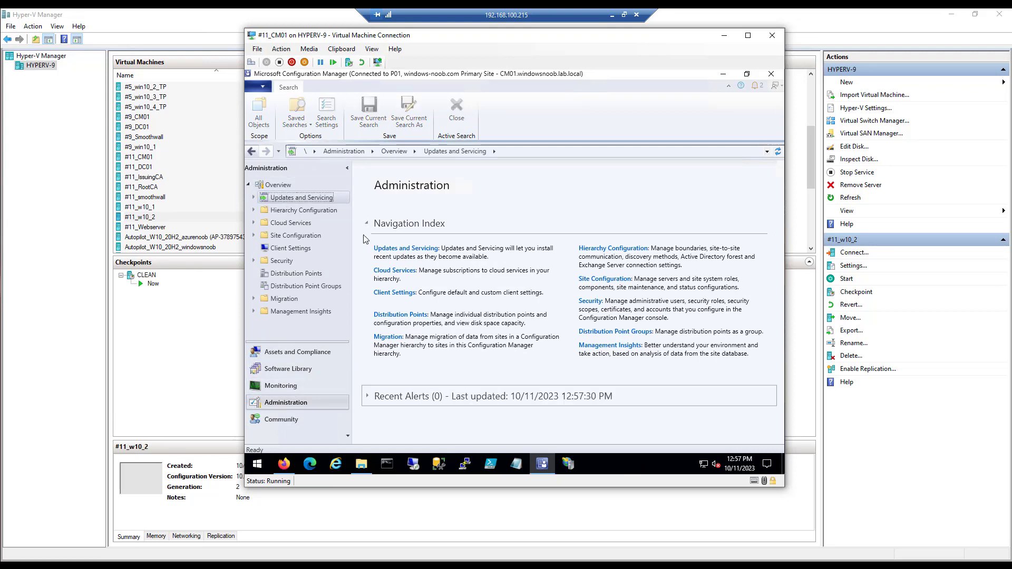
{"action": "left_click", "coordinate": [500, 233]}
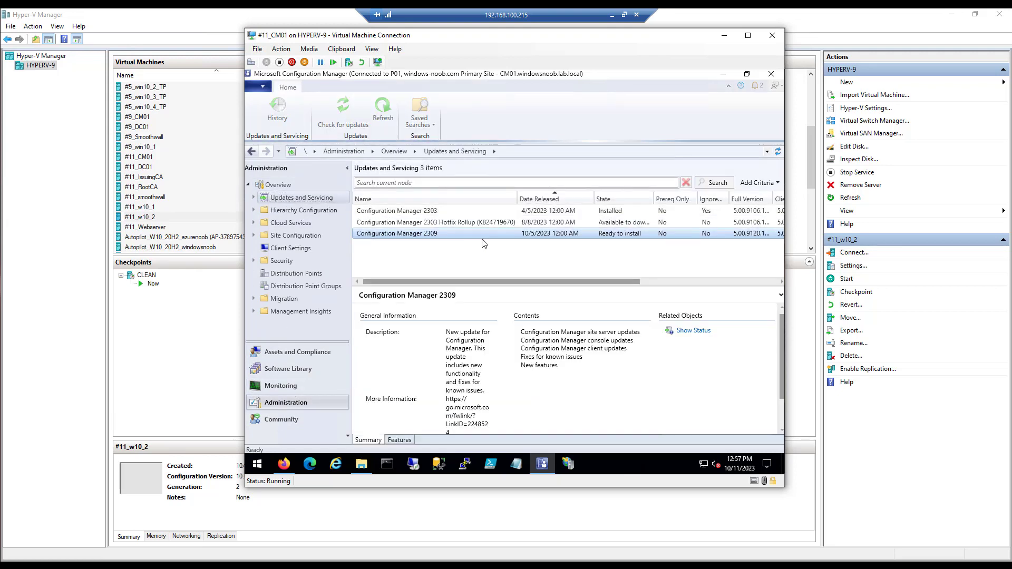
{"action": "right_click", "coordinate": [509, 237]}
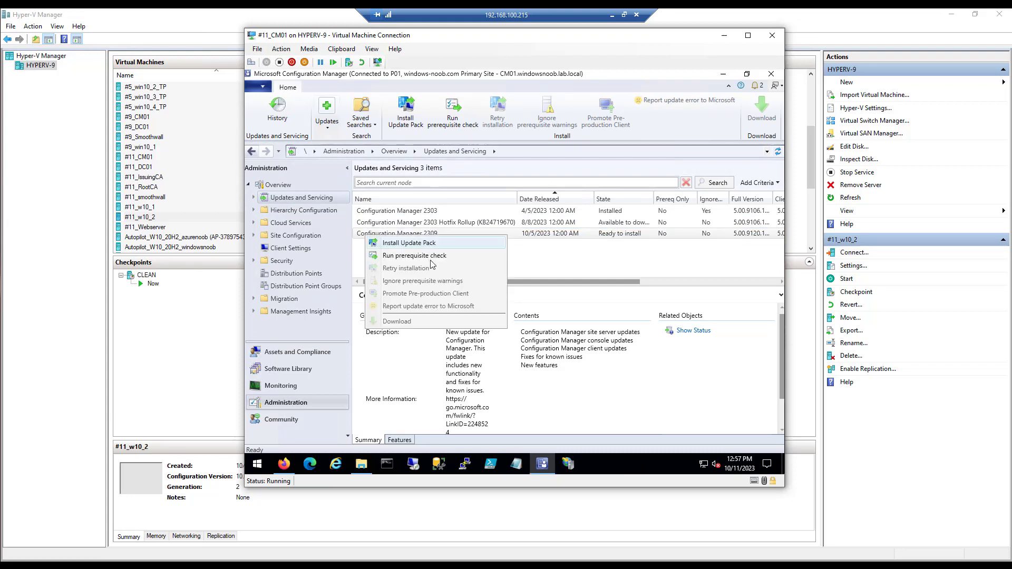
{"action": "left_click", "coordinate": [451, 255]}
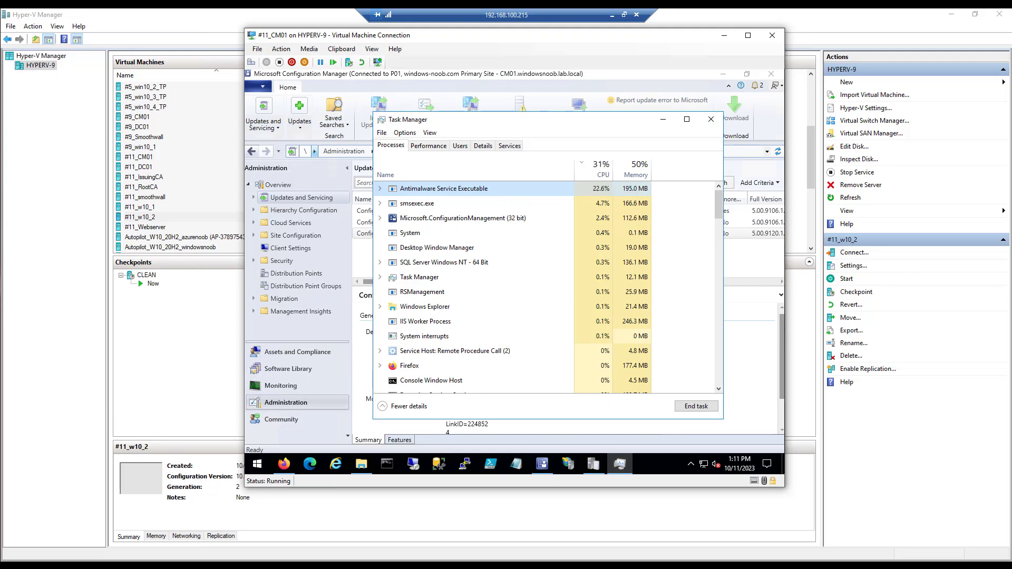
Step: Expand Antimalware Service Executable in Task Manager, then bring ConfigMgrPrereq.log forward in CMTrace
{"action": "left_click", "coordinate": [381, 190]}
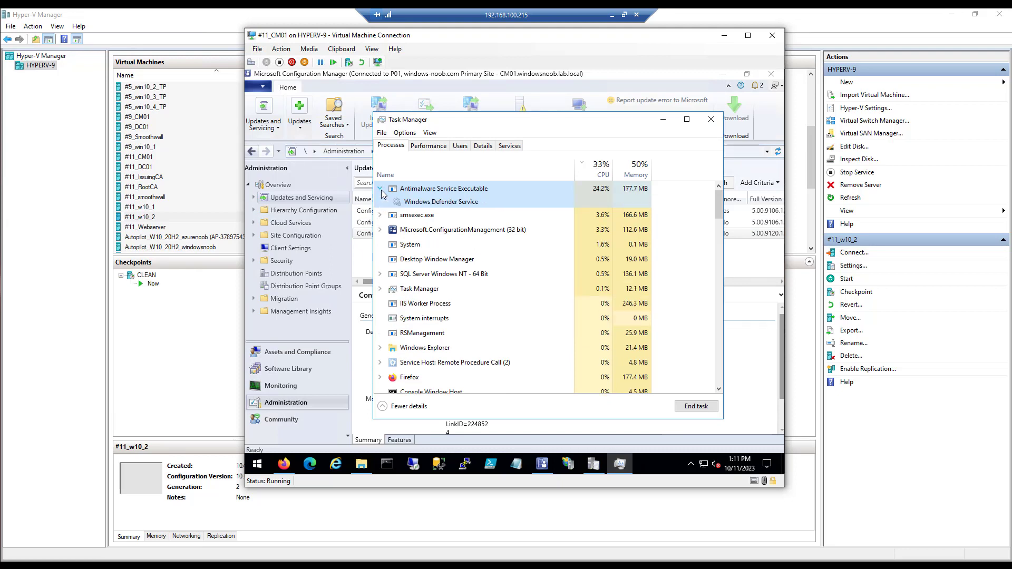
{"action": "left_click", "coordinate": [595, 469]}
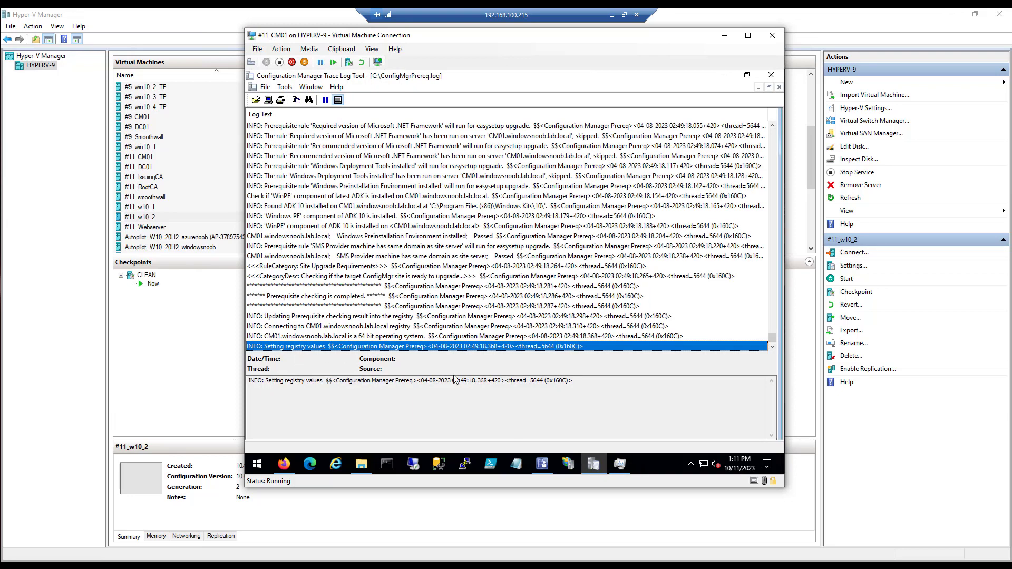
Step: Check the last prerequisite log entry in CMTrace, then return to the Updates and Servicing list
{"action": "left_click_drag", "start_coordinate": [423, 381], "coordinate": [448, 380]}
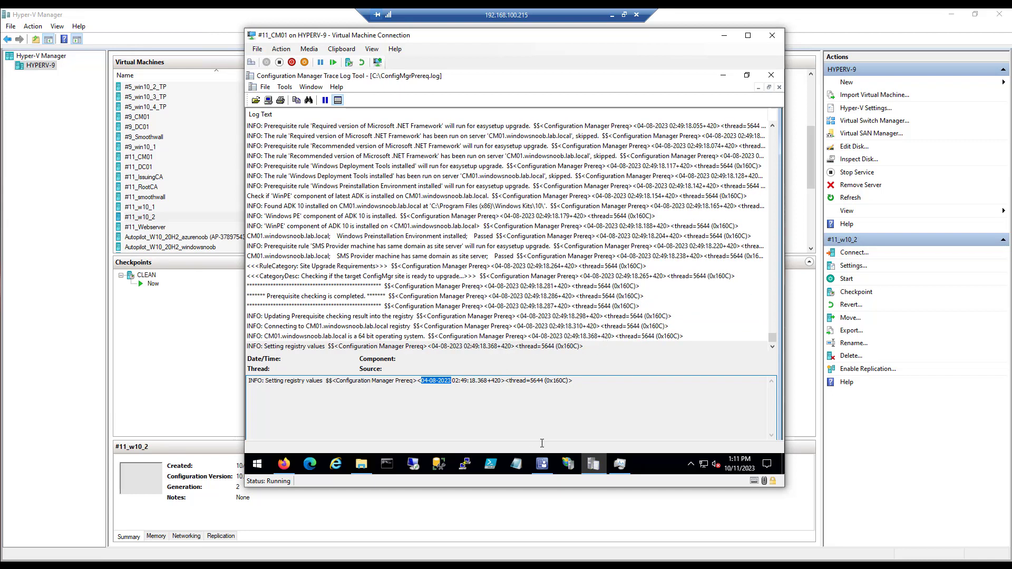
{"action": "left_click", "coordinate": [592, 464]}
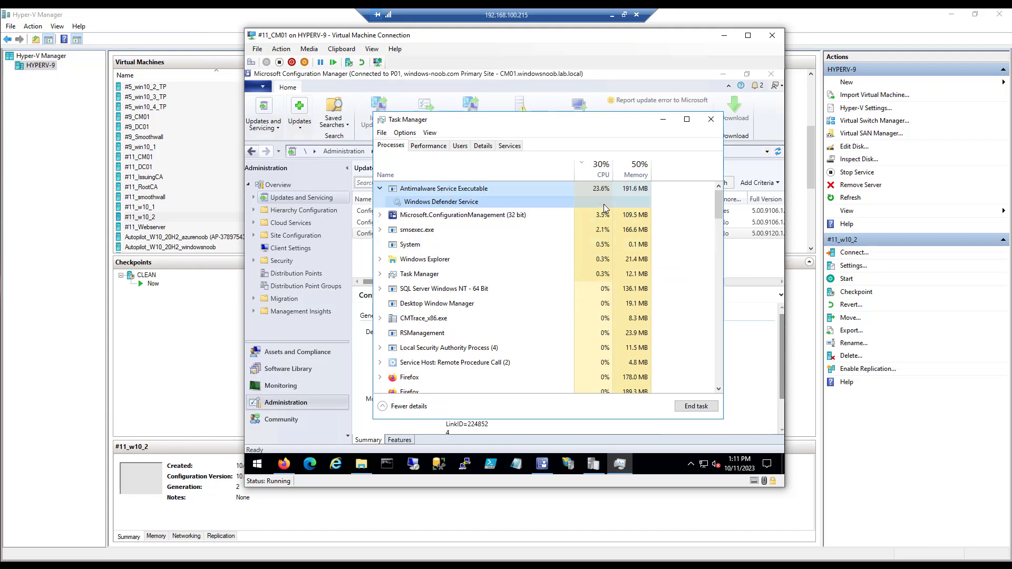
{"action": "left_click", "coordinate": [664, 121]}
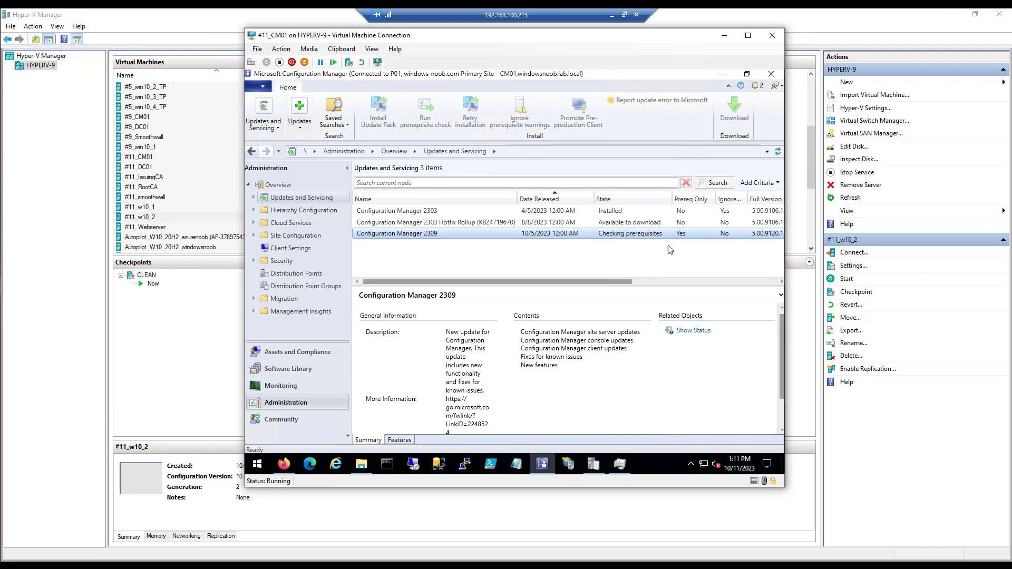
Step: Show the 2309 update's installation status, which reads Replicating content on site P01
{"action": "left_click", "coordinate": [689, 332]}
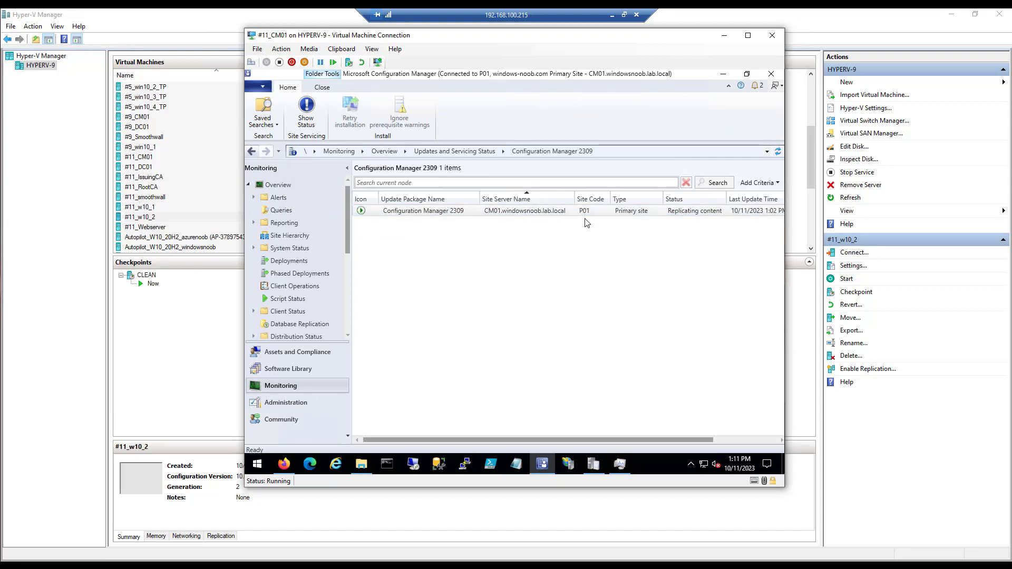
{"action": "left_click", "coordinate": [621, 466]}
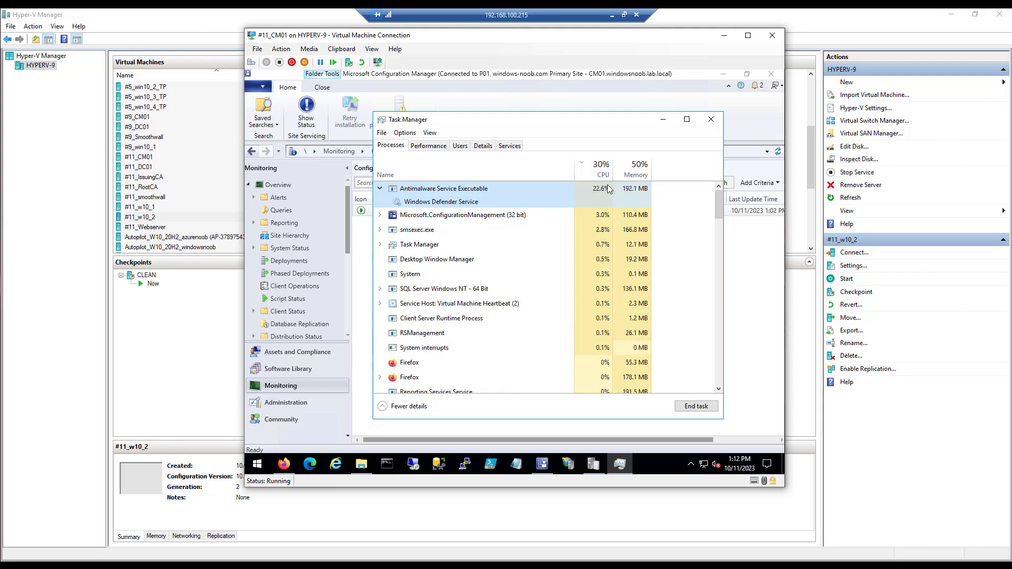
{"action": "left_click", "coordinate": [662, 120]}
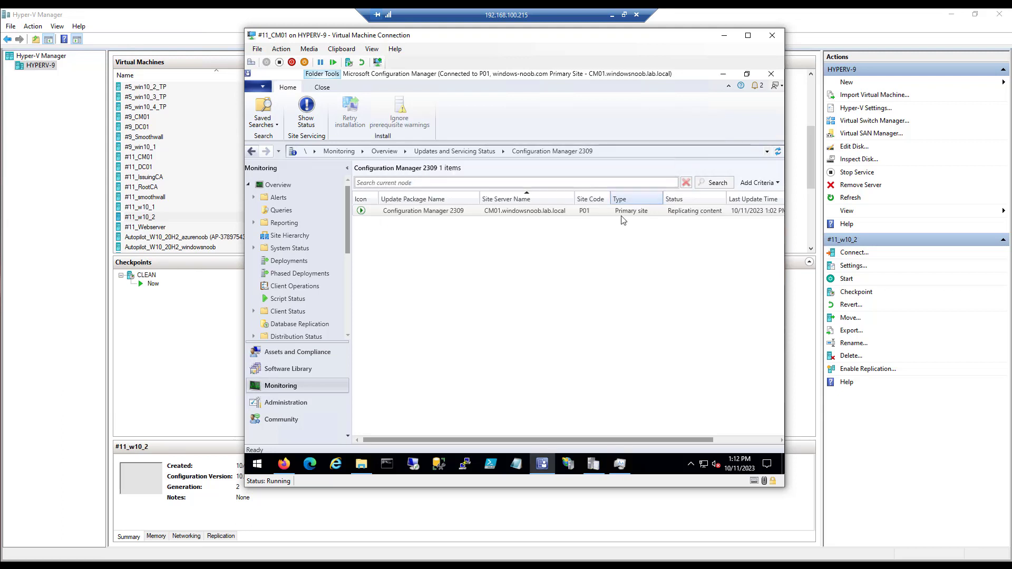
Step: Open the detailed 2309 installation status and review the Download and Replication sub-steps
{"action": "right_click", "coordinate": [530, 213]}
{"action": "left_click", "coordinate": [530, 213]}
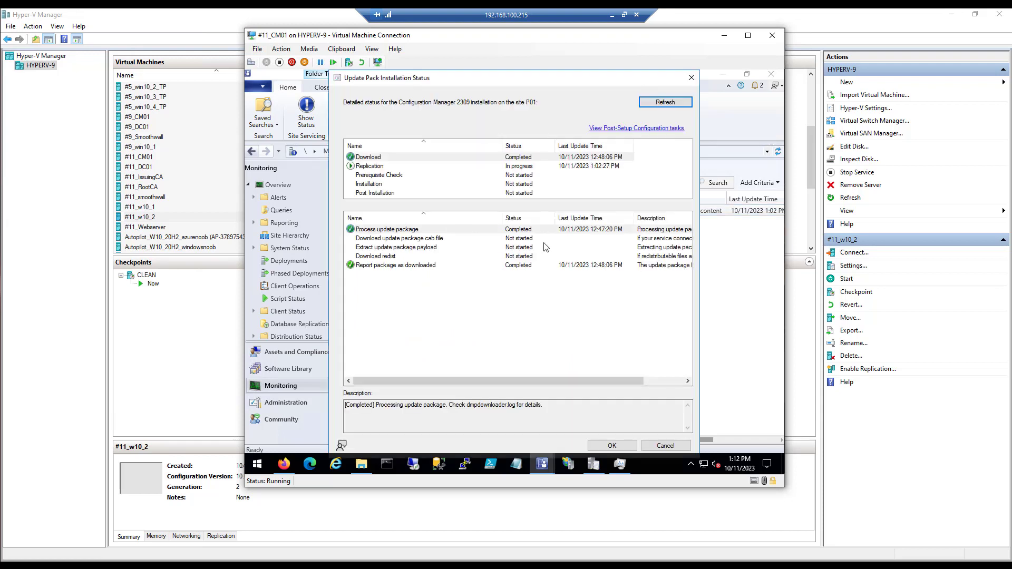
{"action": "left_click", "coordinate": [390, 166]}
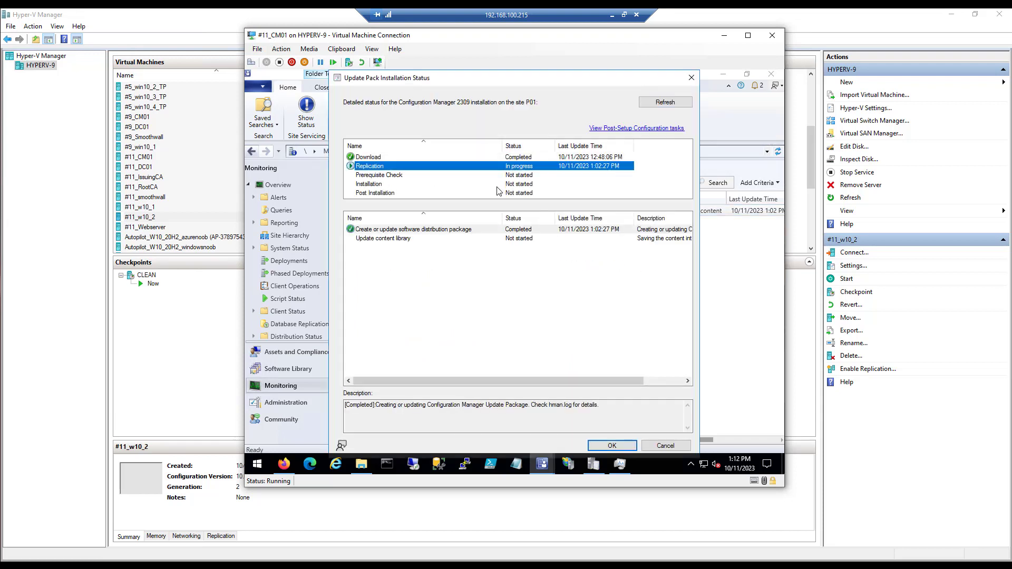
{"action": "left_click", "coordinate": [410, 158]}
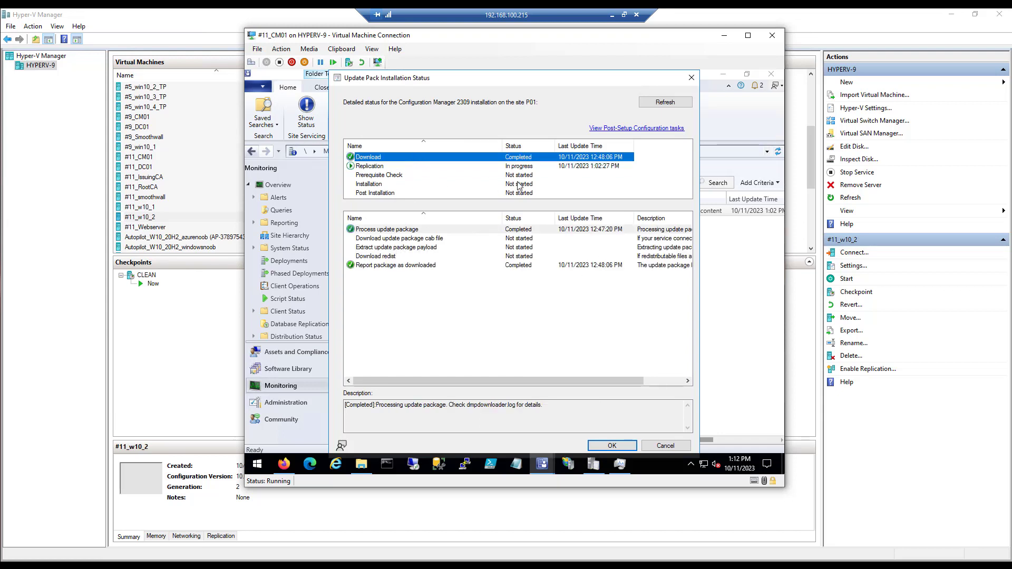
{"action": "left_click", "coordinate": [419, 167]}
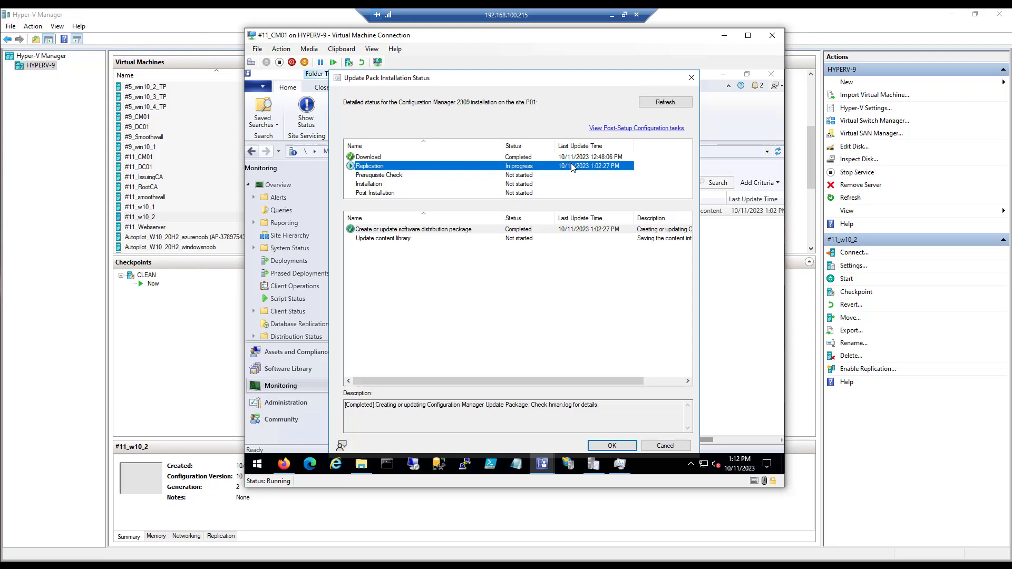
Step: Review the individual prerequisite checks, which completed with a .NET warning
{"action": "left_click", "coordinate": [406, 175]}
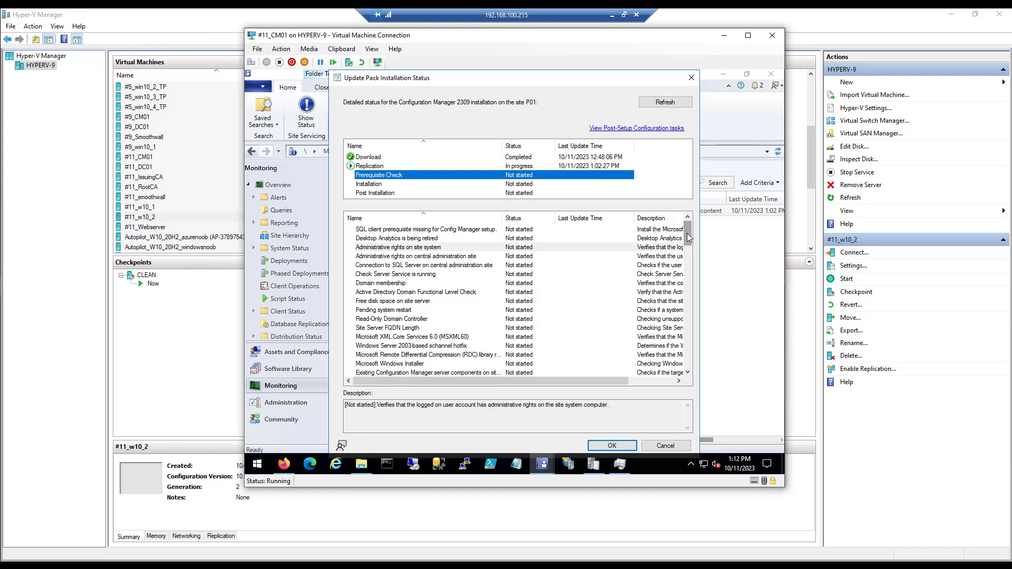
{"action": "scroll", "coordinate": [679, 296], "scroll_direction": "down", "scroll_amount": 6}
{"action": "scroll", "coordinate": [680, 297], "scroll_direction": "down", "scroll_amount": 10}
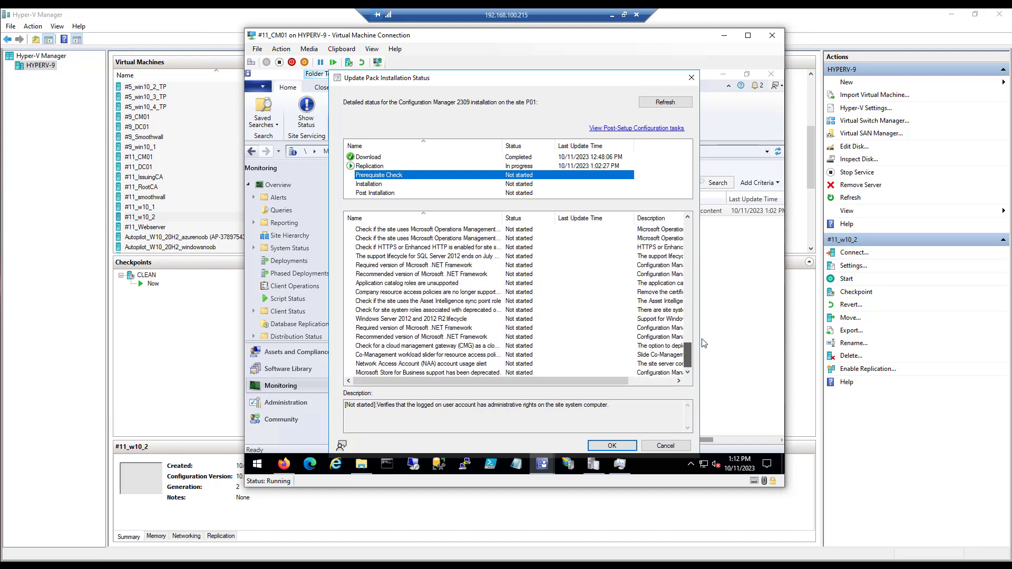
{"action": "scroll", "coordinate": [701, 309], "scroll_direction": "up", "scroll_amount": 20}
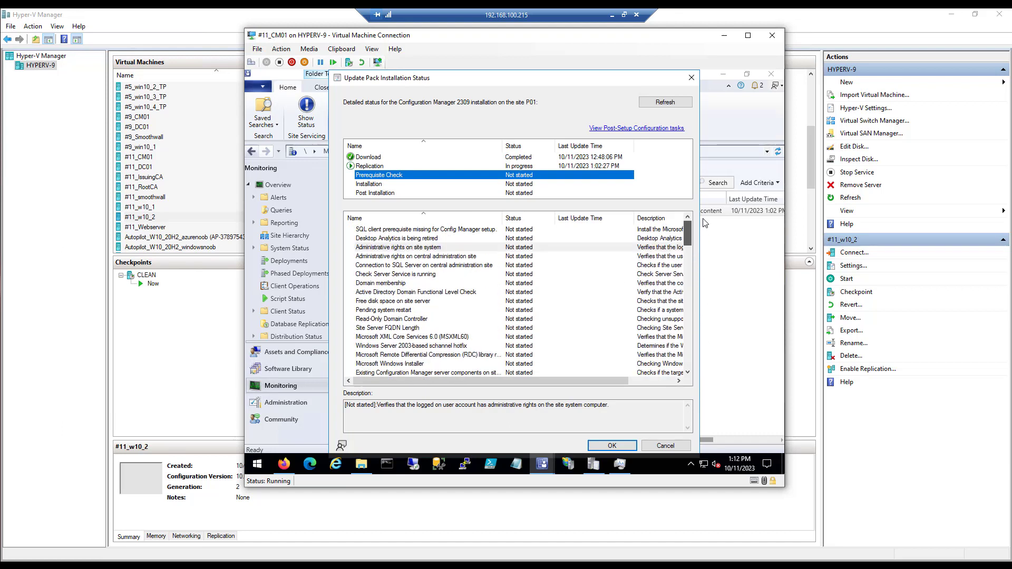
{"action": "left_click_drag", "start_coordinate": [447, 79], "coordinate": [483, 82]}
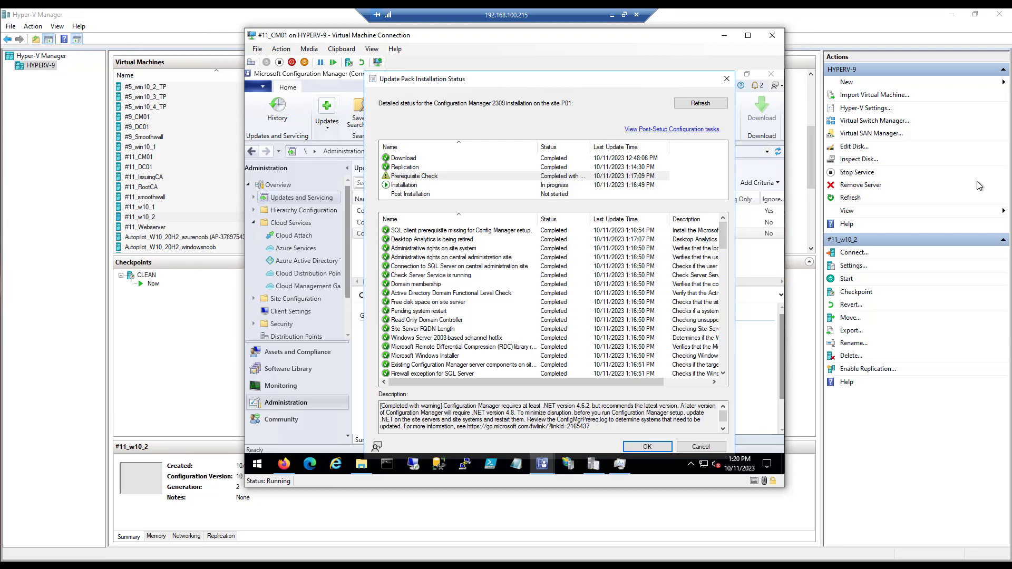
Step: Refresh the status, widen the Status column and view the Domain membership check
{"action": "left_click", "coordinate": [712, 106]}
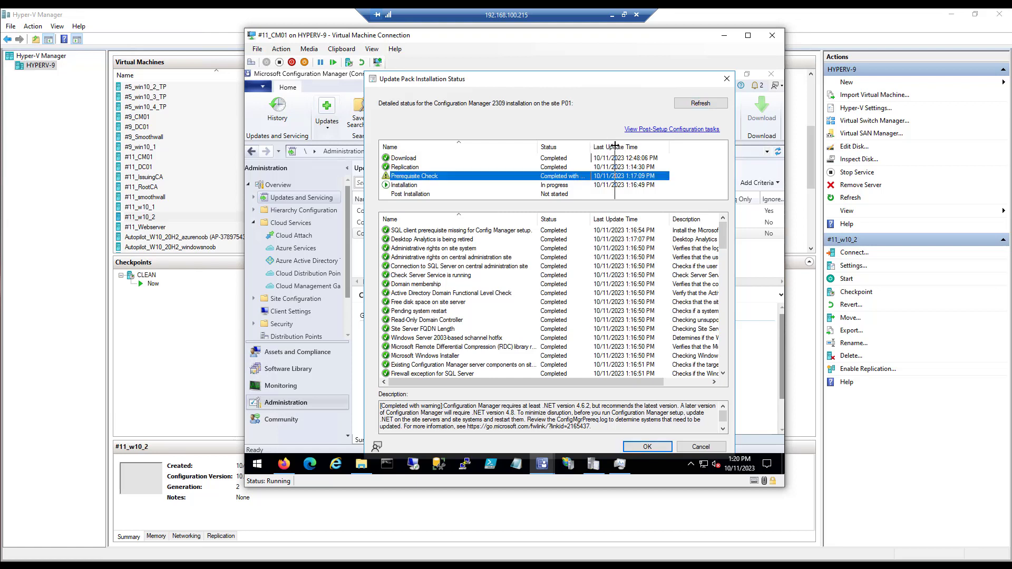
{"action": "mouse_move", "coordinate": [589, 146]}
{"action": "left_mouse_down"}
{"action": "mouse_move", "coordinate": [615, 146]}
{"action": "mouse_move", "coordinate": [606, 146]}
{"action": "left_mouse_up"}
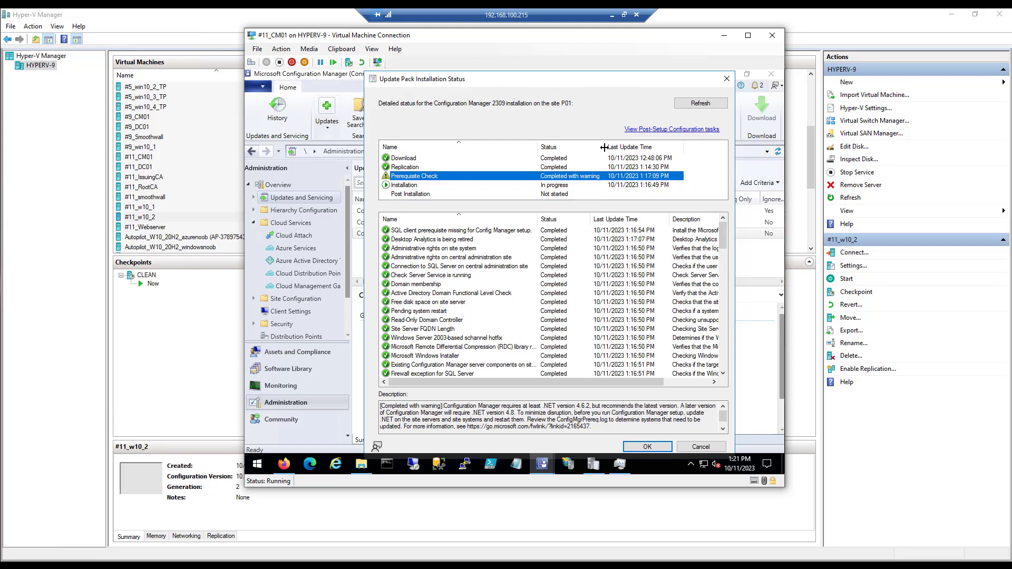
{"action": "left_click", "coordinate": [448, 285]}
{"action": "scroll", "coordinate": [476, 303], "scroll_direction": "down", "scroll_amount": 4}
{"action": "scroll", "coordinate": [476, 303], "scroll_direction": "down", "scroll_amount": 15}
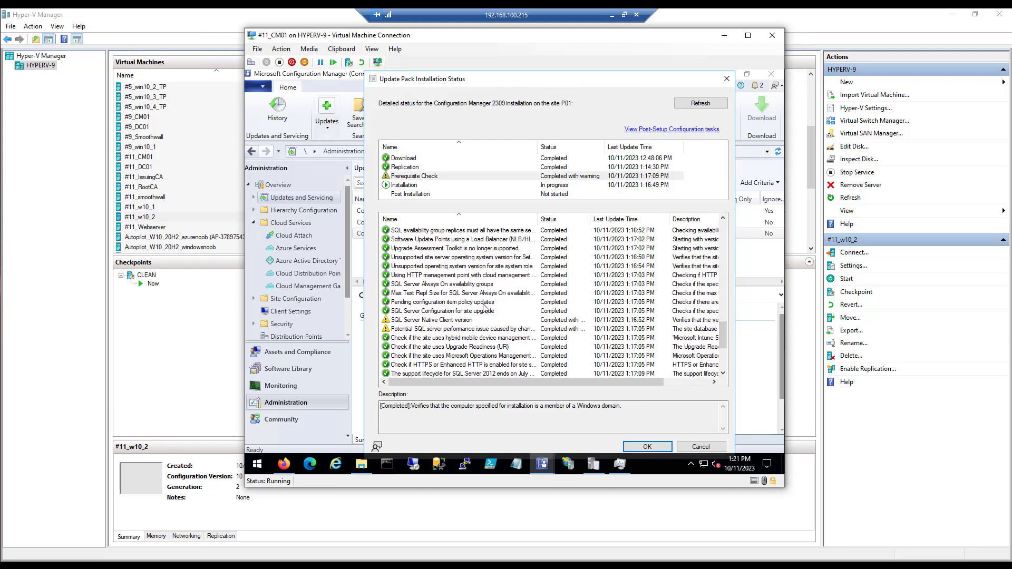
Step: Read the SQL Native Client, SQL performance, .NET Framework and co-management workload warnings
{"action": "left_click", "coordinate": [430, 294]}
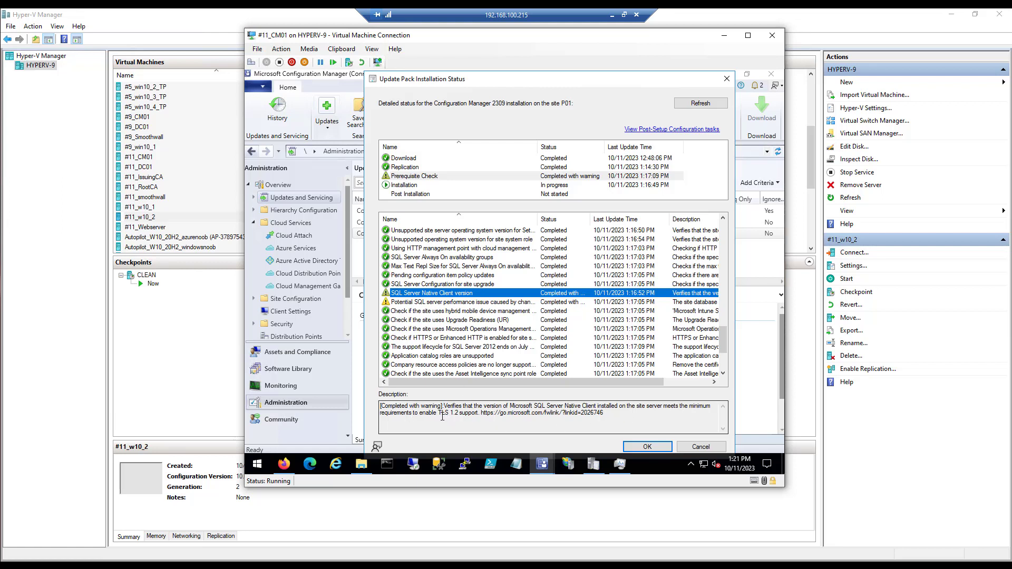
{"action": "left_click_drag", "start_coordinate": [442, 413], "coordinate": [499, 411]}
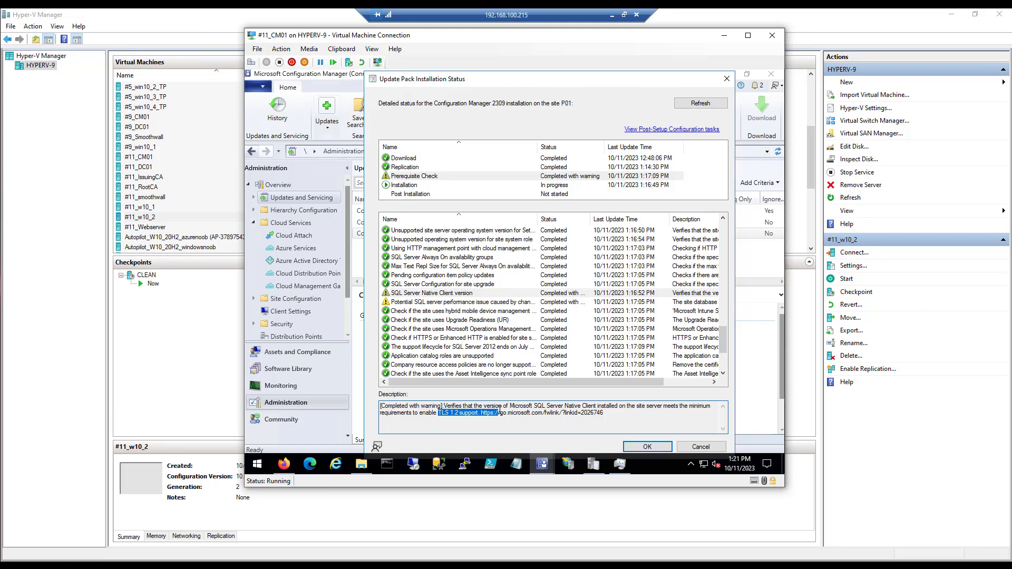
{"action": "left_click", "coordinate": [464, 303]}
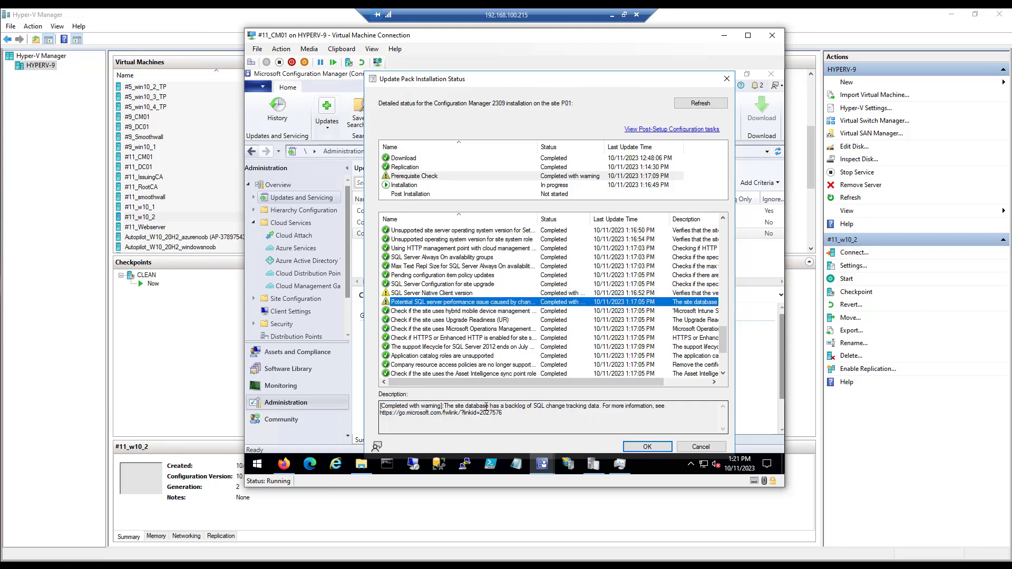
{"action": "scroll", "coordinate": [455, 349], "scroll_direction": "down", "scroll_amount": 3}
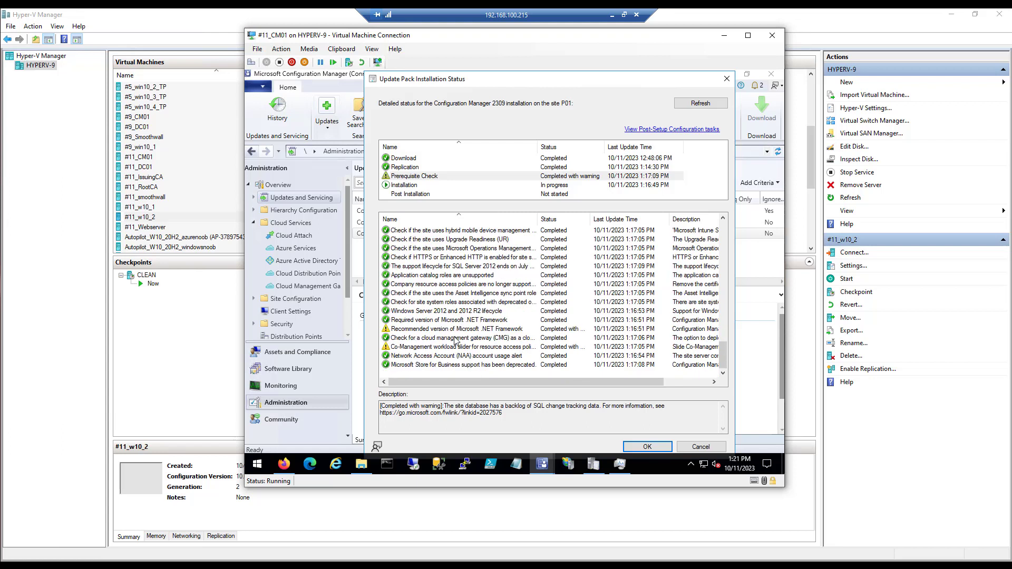
{"action": "left_click", "coordinate": [406, 329]}
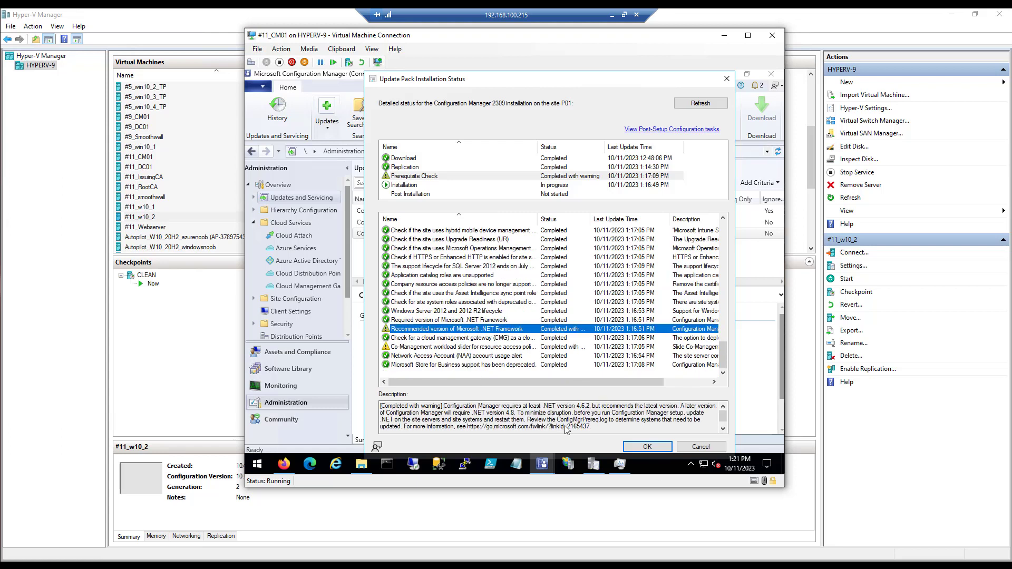
{"action": "left_click_drag", "start_coordinate": [501, 408], "coordinate": [603, 409]}
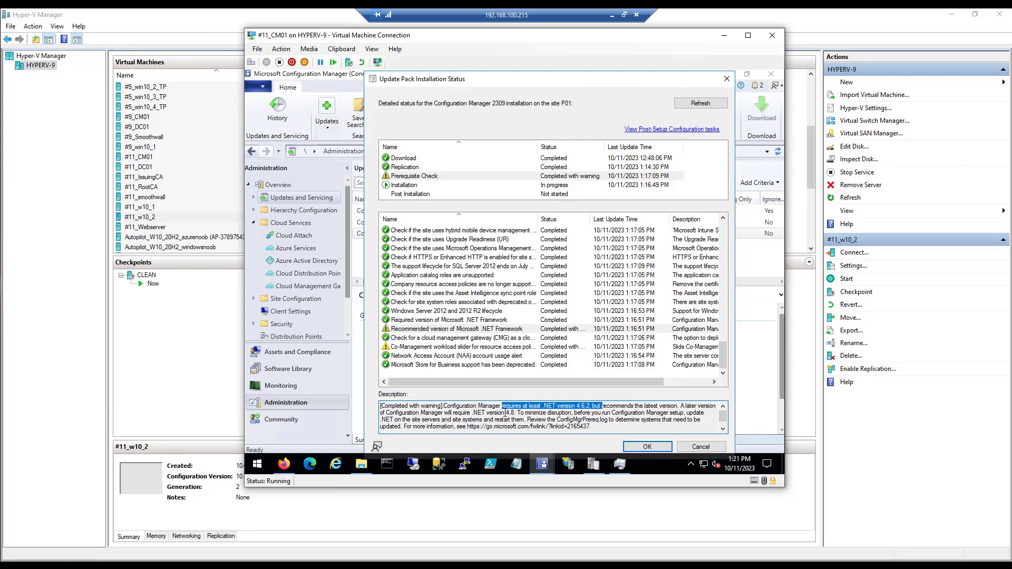
{"action": "left_click", "coordinate": [414, 347]}
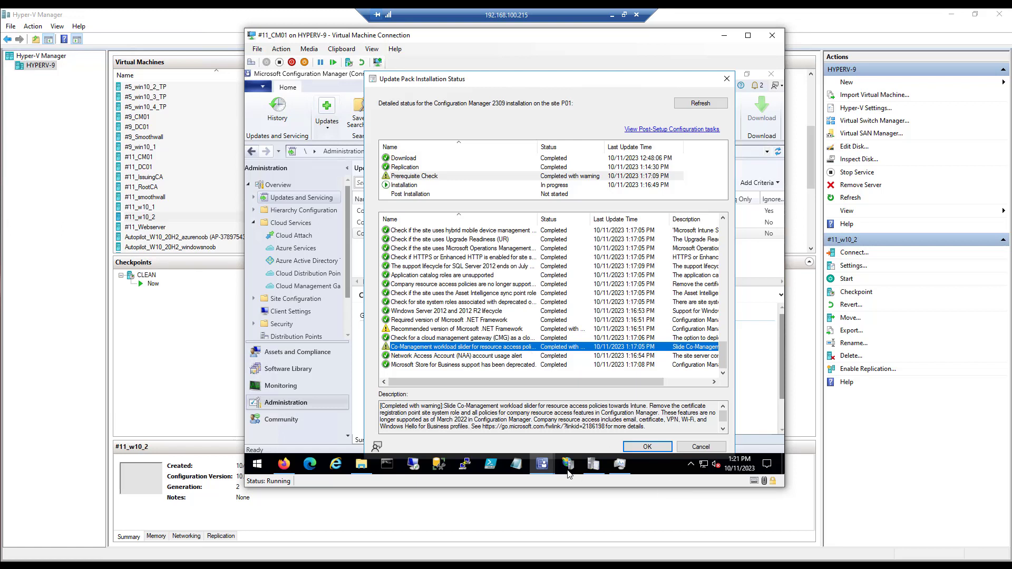
Step: Slide the Resource access policies workload fully to Intune in CoMgmtSettingsProd and apply it
{"action": "left_click", "coordinate": [615, 428]}
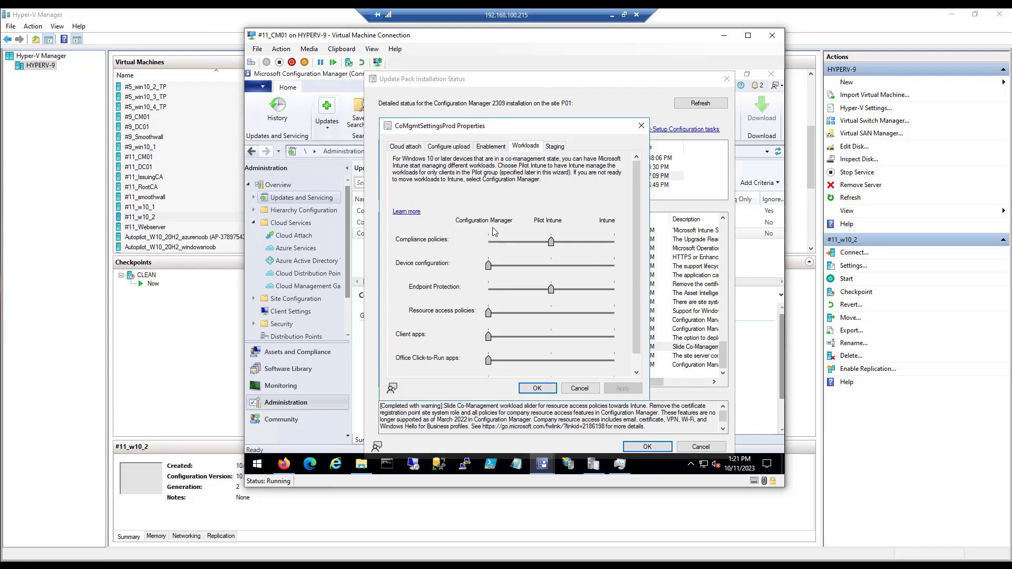
{"action": "left_click_drag", "start_coordinate": [489, 314], "coordinate": [614, 314]}
{"action": "left_click", "coordinate": [623, 388]}
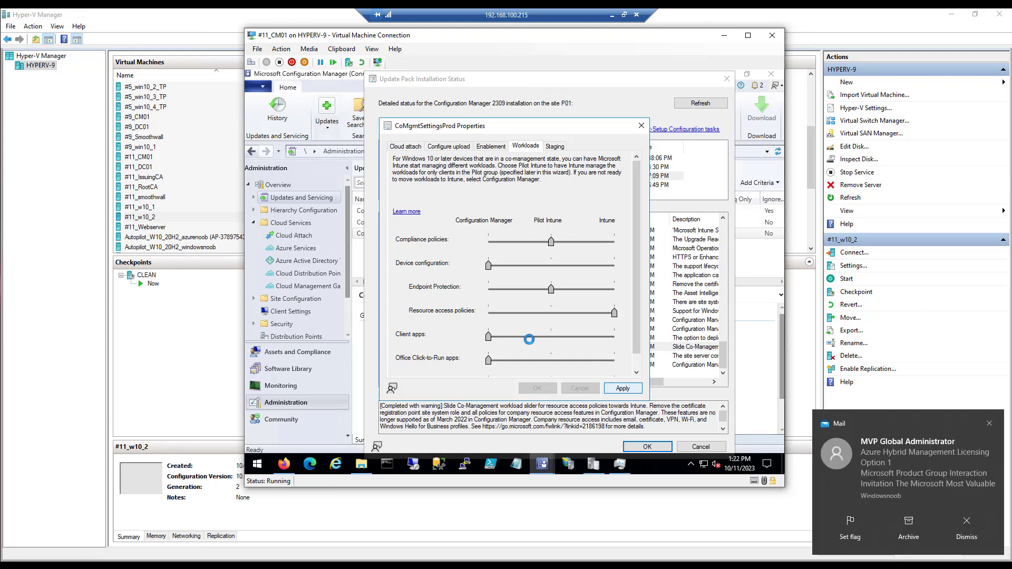
Step: Confirm the co-management settings and close the 2309 installation status details
{"action": "left_click", "coordinate": [544, 391]}
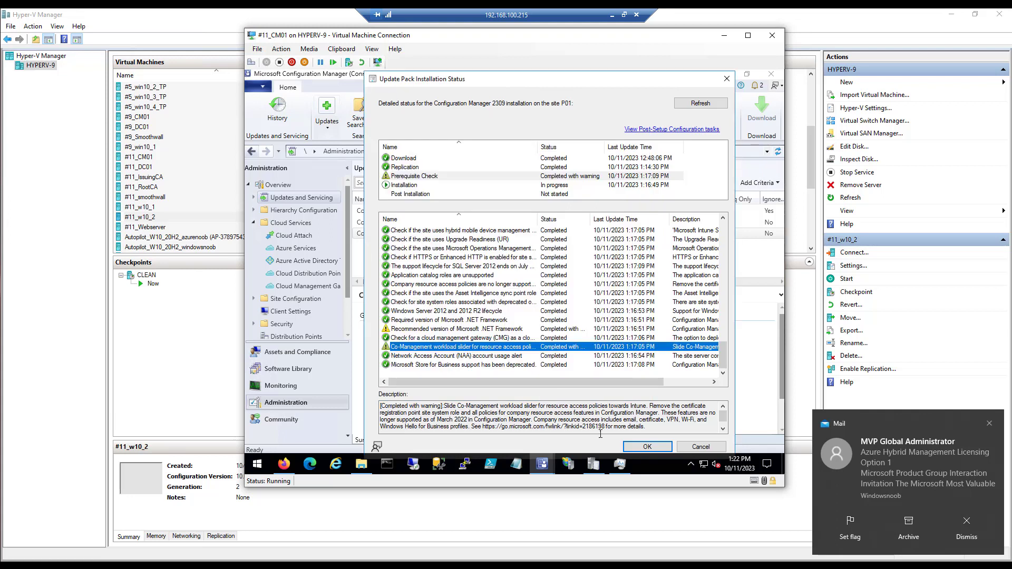
{"action": "scroll", "coordinate": [598, 301], "scroll_direction": "up", "scroll_amount": 8}
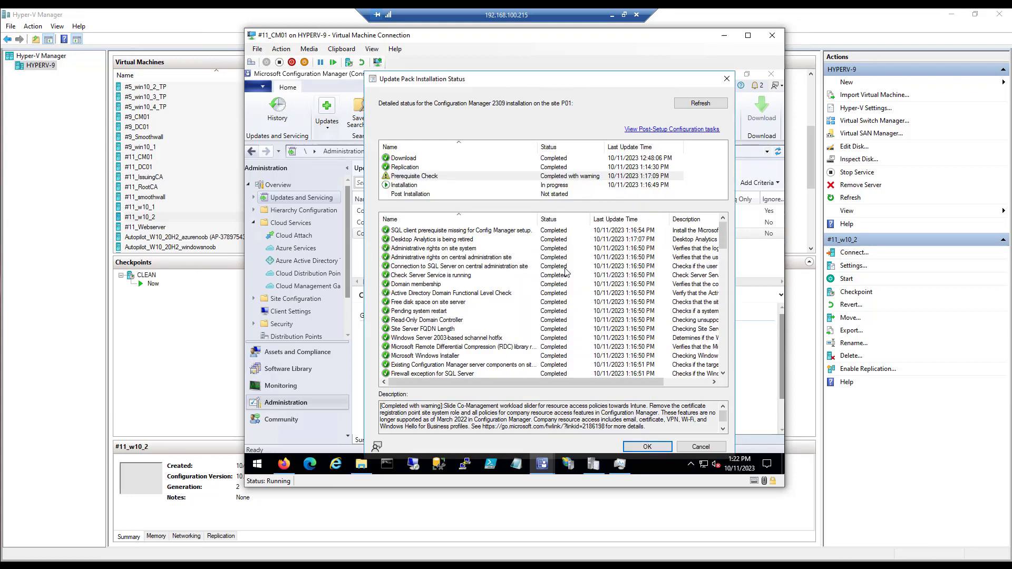
{"action": "scroll", "coordinate": [576, 286], "scroll_direction": "down", "scroll_amount": 8}
{"action": "scroll", "coordinate": [571, 287], "scroll_direction": "up", "scroll_amount": 10}
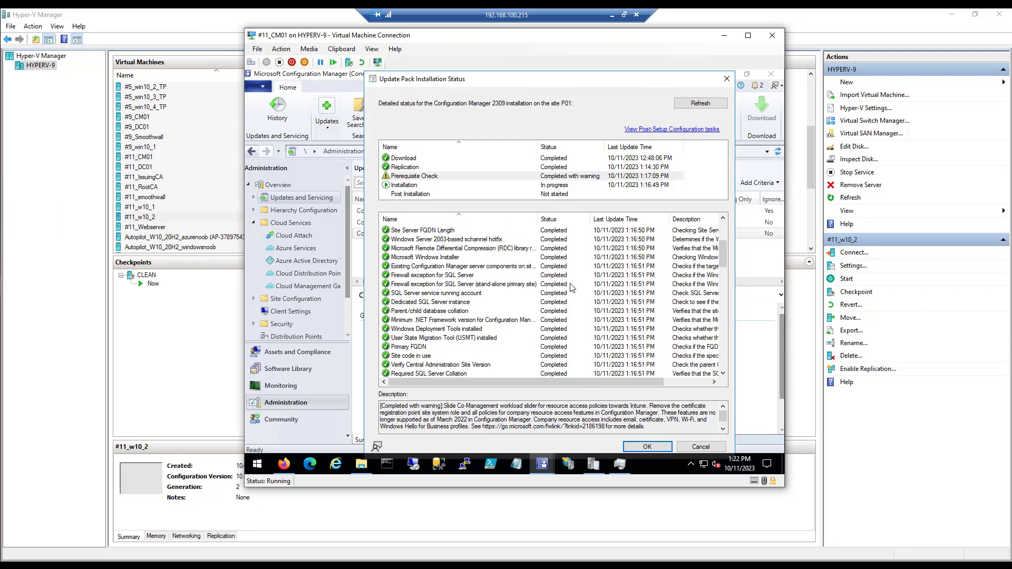
{"action": "left_click", "coordinate": [654, 445]}
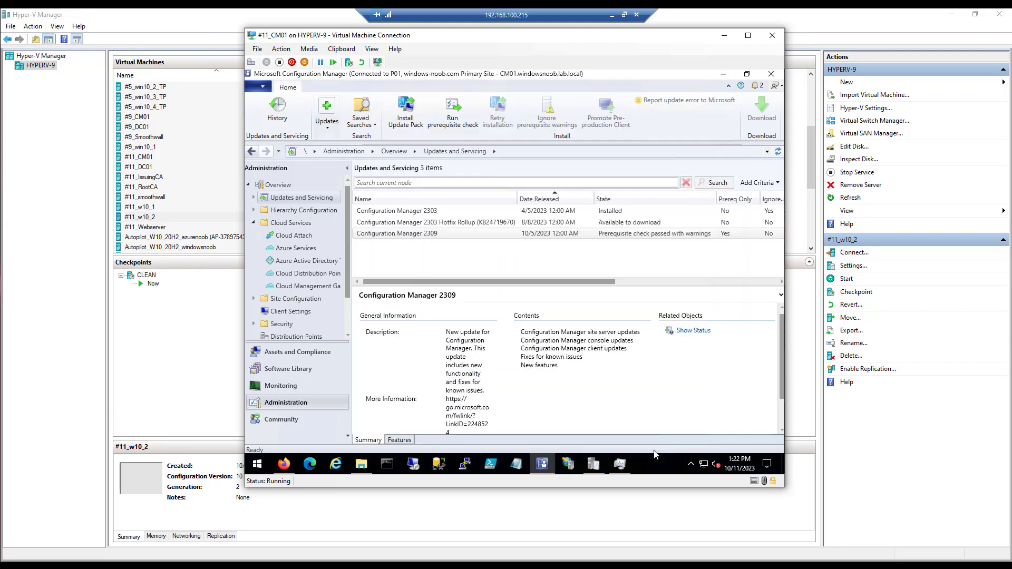
Step: Install the 2309 update pack, ignoring prerequisite warnings and accepting the license terms
{"action": "right_click", "coordinate": [483, 236]}
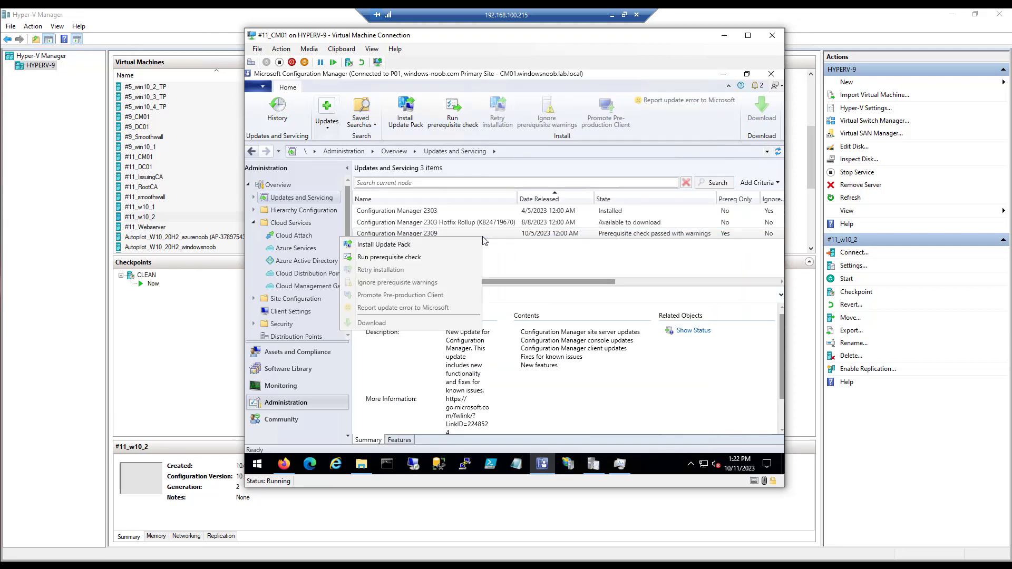
{"action": "left_click", "coordinate": [400, 245]}
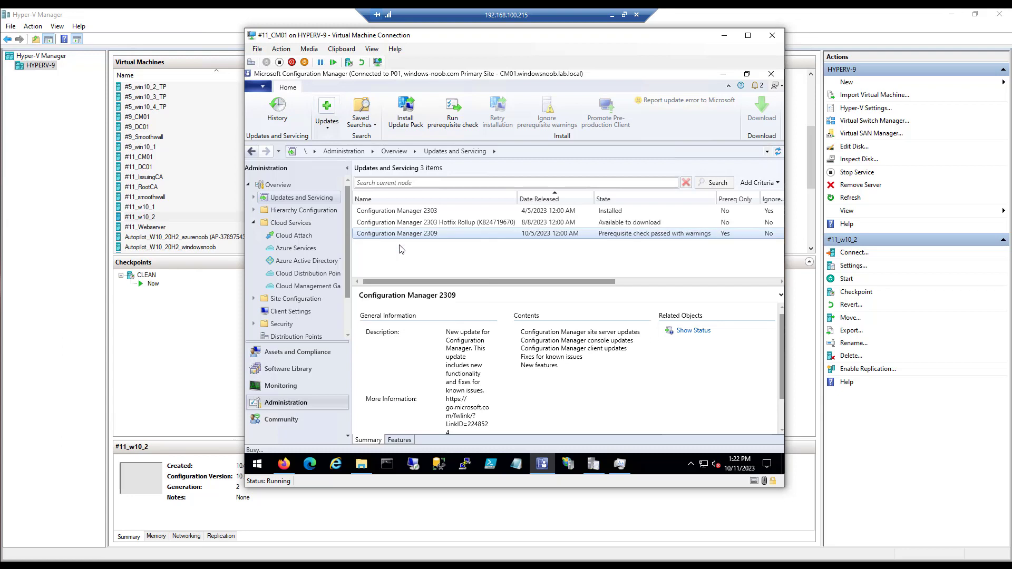
{"action": "left_click", "coordinate": [466, 335]}
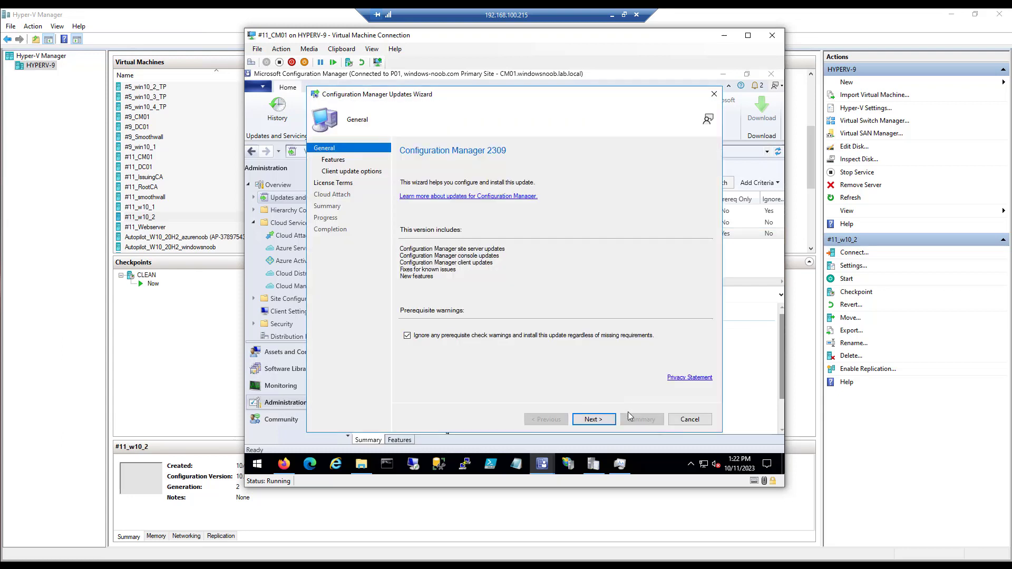
{"action": "left_click", "coordinate": [599, 420]}
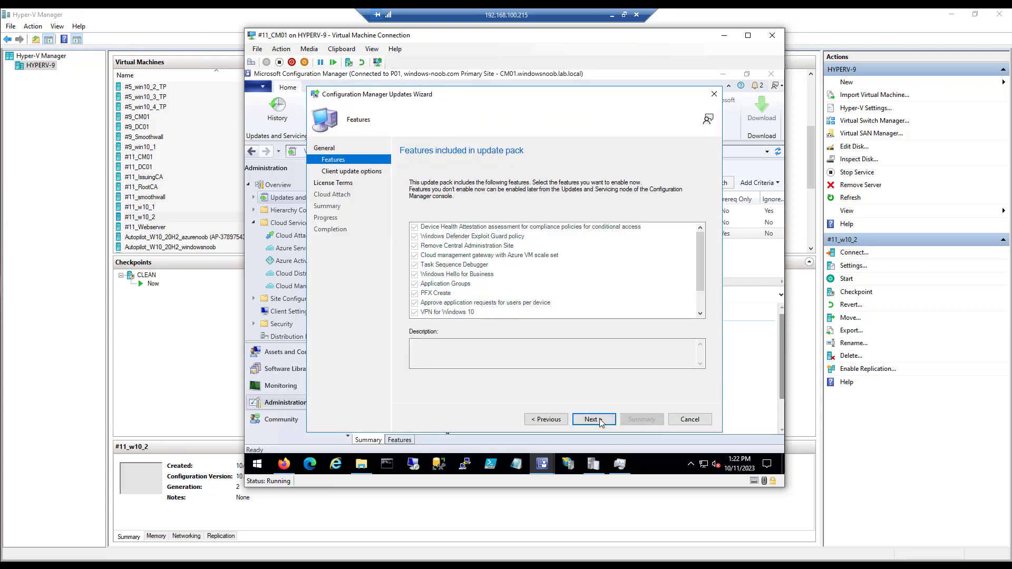
{"action": "left_click", "coordinate": [600, 423]}
{"action": "left_click", "coordinate": [600, 421]}
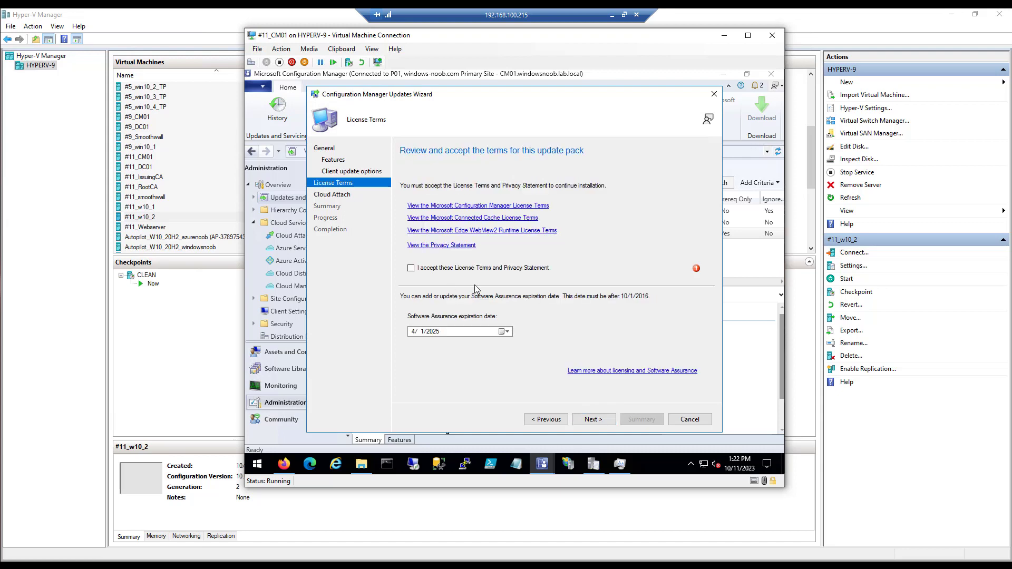
{"action": "left_click", "coordinate": [483, 270]}
{"action": "left_click", "coordinate": [589, 419]}
{"action": "left_click", "coordinate": [591, 420]}
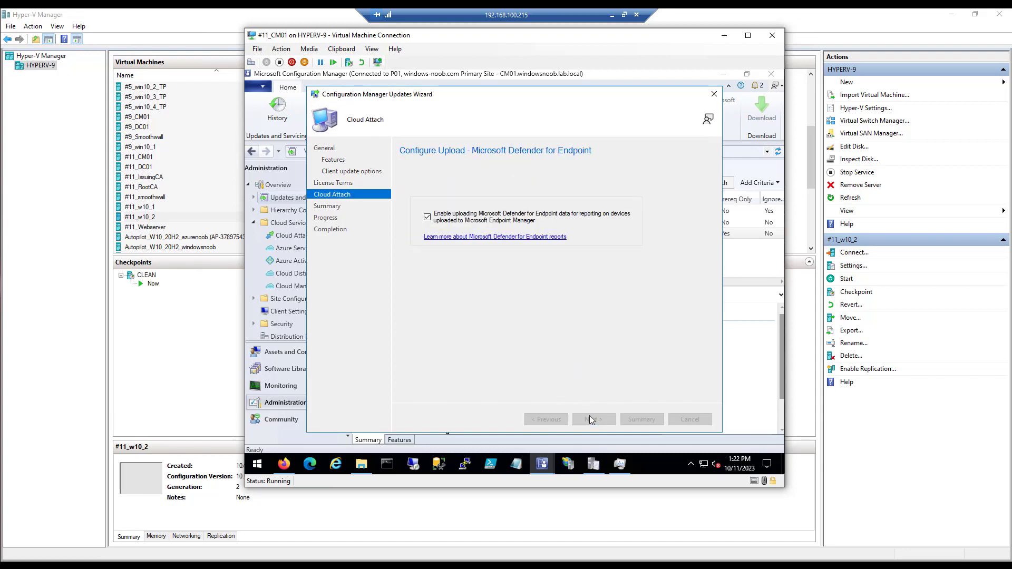
{"action": "left_click", "coordinate": [592, 420]}
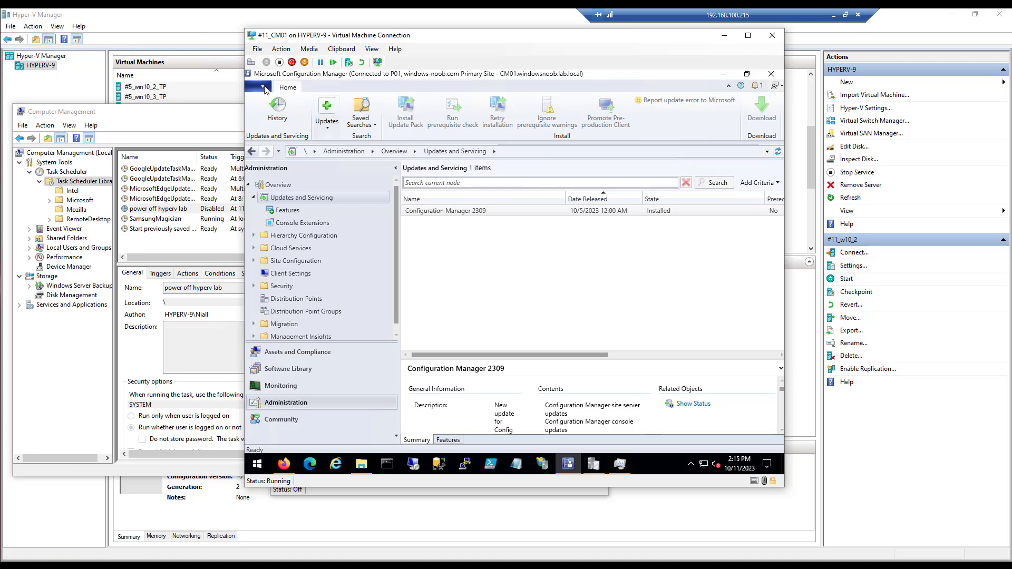
Step: Check About Configuration Manager shows 2309, then browse Software Library to Windows 11 Upgrade Readiness
{"action": "left_click", "coordinate": [263, 87]}
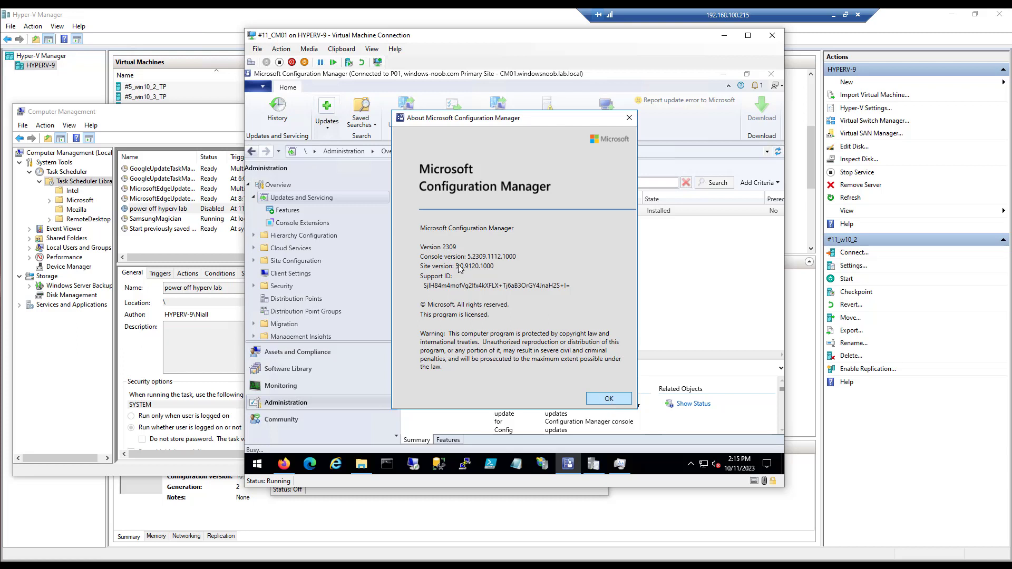
{"action": "left_click", "coordinate": [611, 404]}
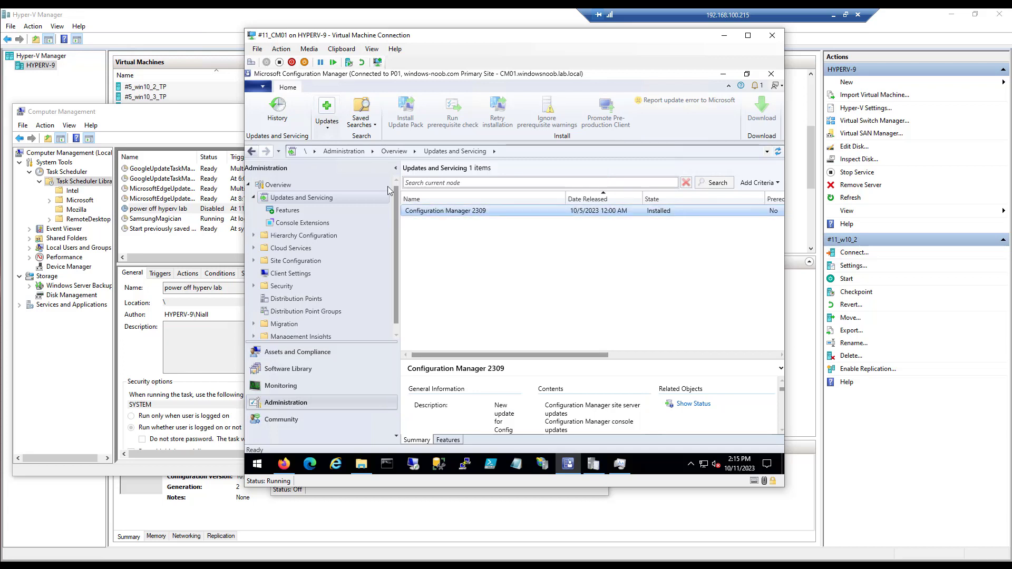
{"action": "left_click", "coordinate": [298, 368]}
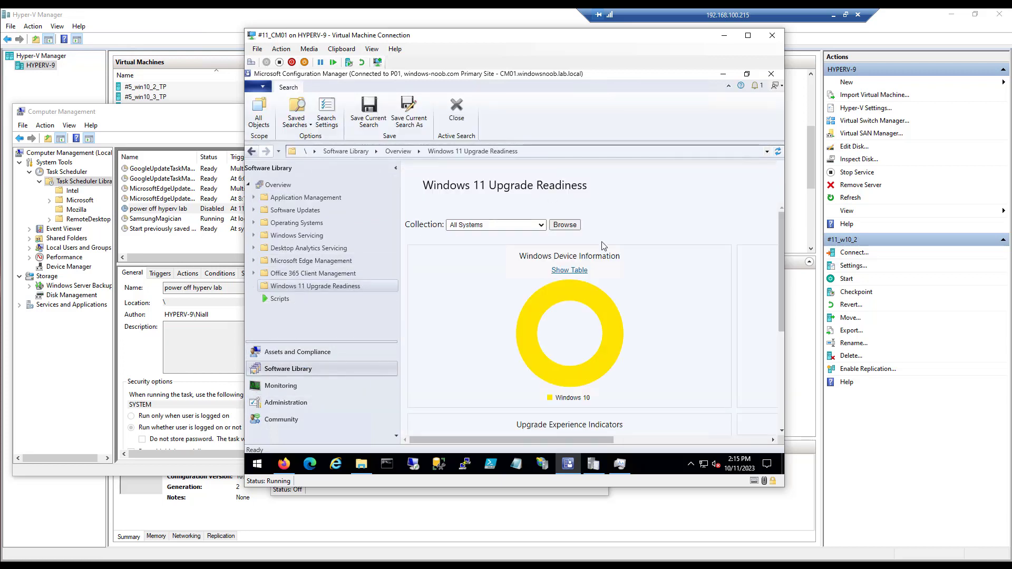
{"action": "scroll", "coordinate": [635, 319], "scroll_direction": "down", "scroll_amount": 3}
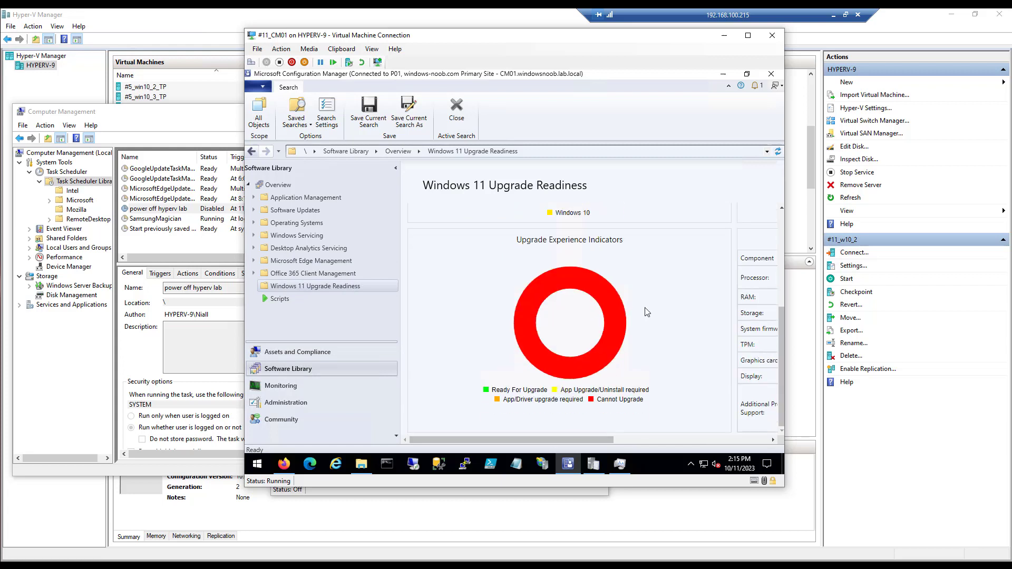
{"action": "scroll", "coordinate": [632, 313], "scroll_direction": "up", "scroll_amount": 3}
{"action": "scroll", "coordinate": [632, 313], "scroll_direction": "down", "scroll_amount": 3}
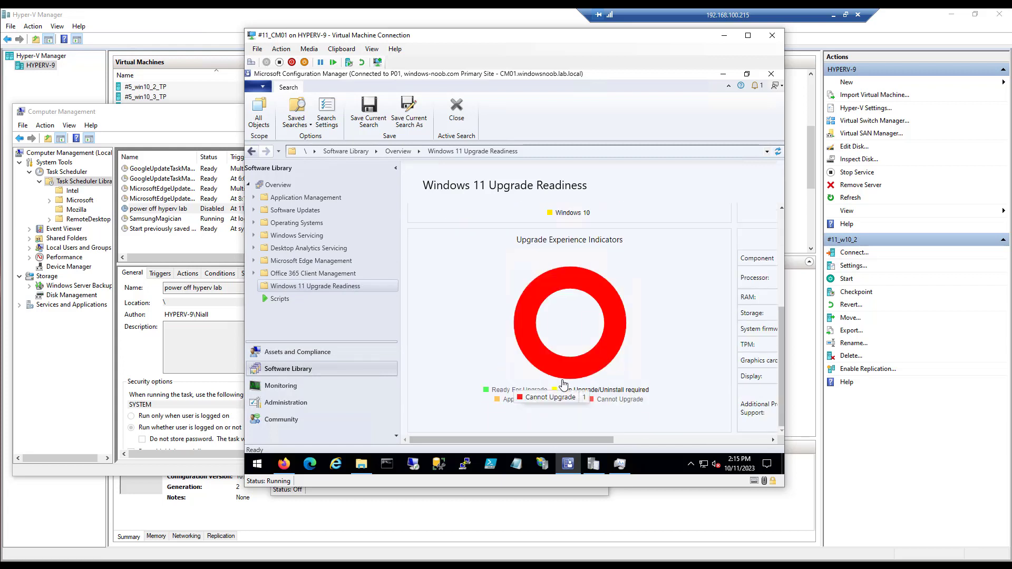
{"action": "scroll", "coordinate": [527, 358], "scroll_direction": "up", "scroll_amount": 1}
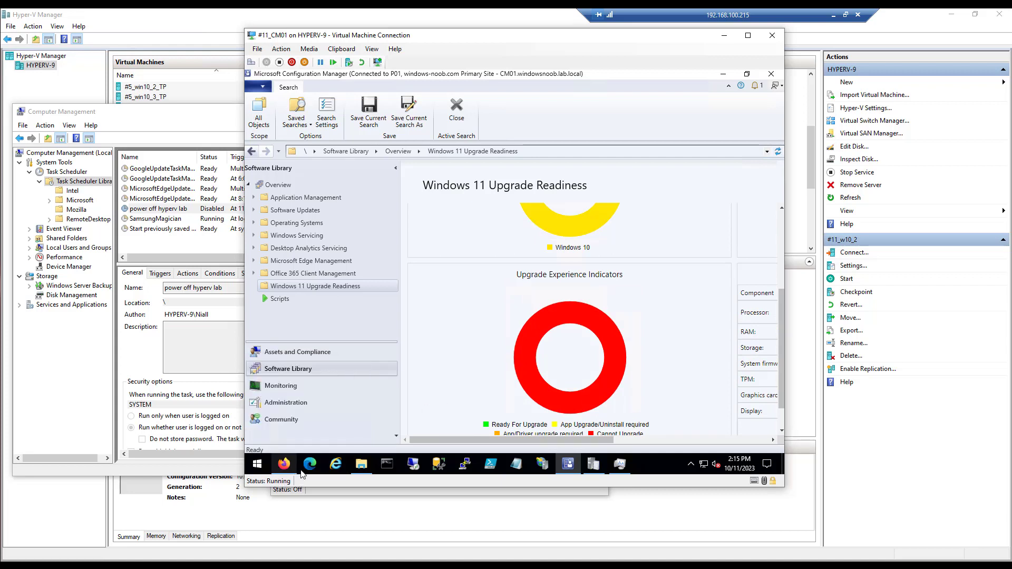
Step: Scroll the niallbrady.com 2307 Technical Preview post to its Windows 11 Upgrade readiness screenshots
{"action": "left_click", "coordinate": [284, 464]}
{"action": "scroll", "coordinate": [500, 272], "scroll_direction": "up", "scroll_amount": 6}
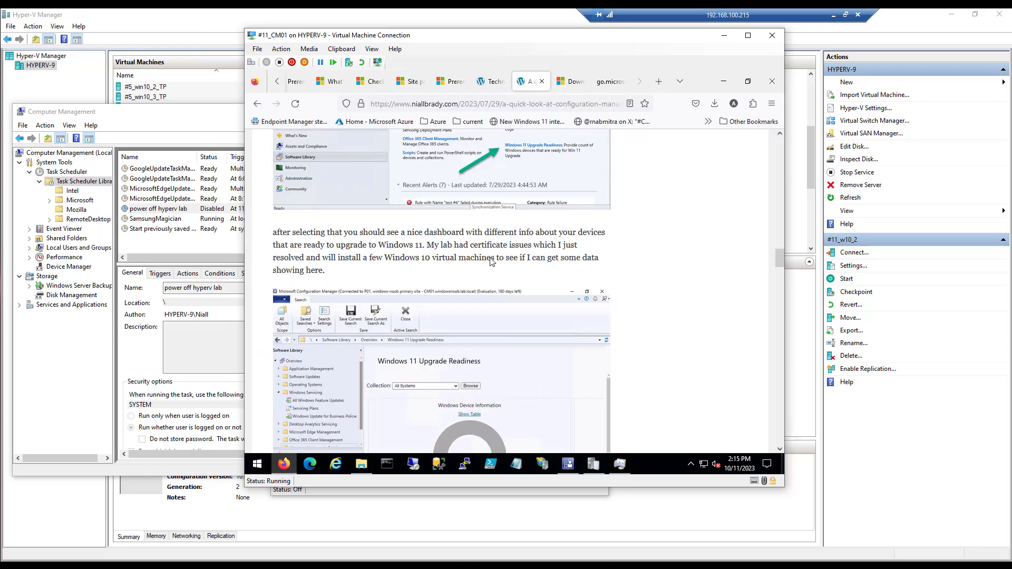
{"action": "scroll", "coordinate": [500, 272], "scroll_direction": "up", "scroll_amount": 15}
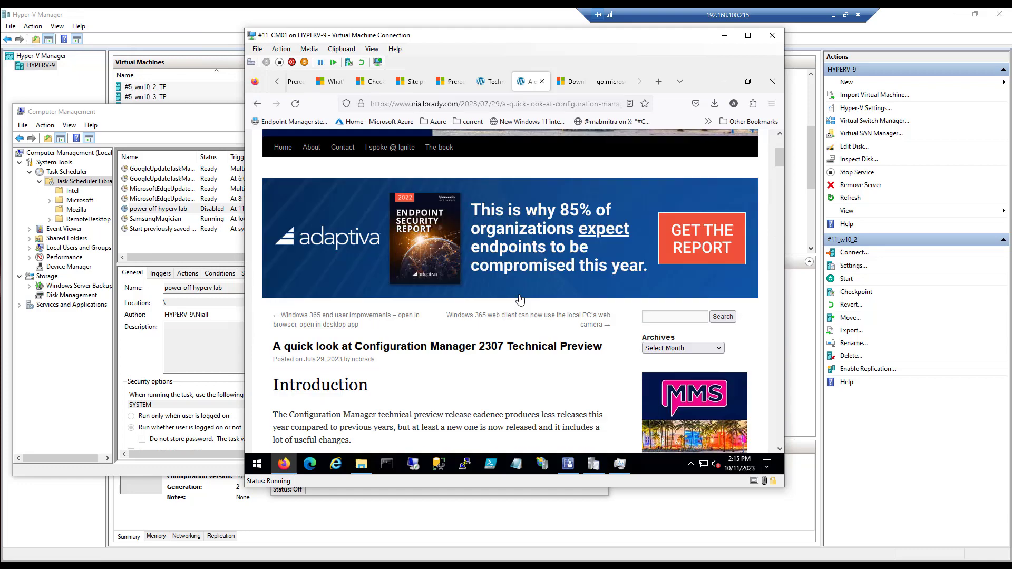
{"action": "scroll", "coordinate": [519, 299], "scroll_direction": "down", "scroll_amount": 12}
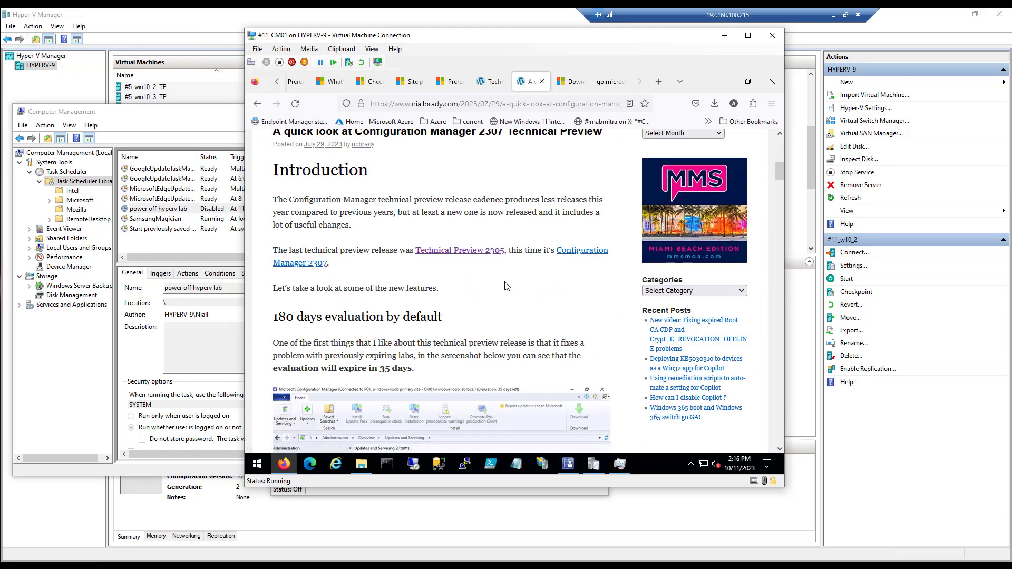
{"action": "scroll", "coordinate": [507, 287], "scroll_direction": "down", "scroll_amount": 10}
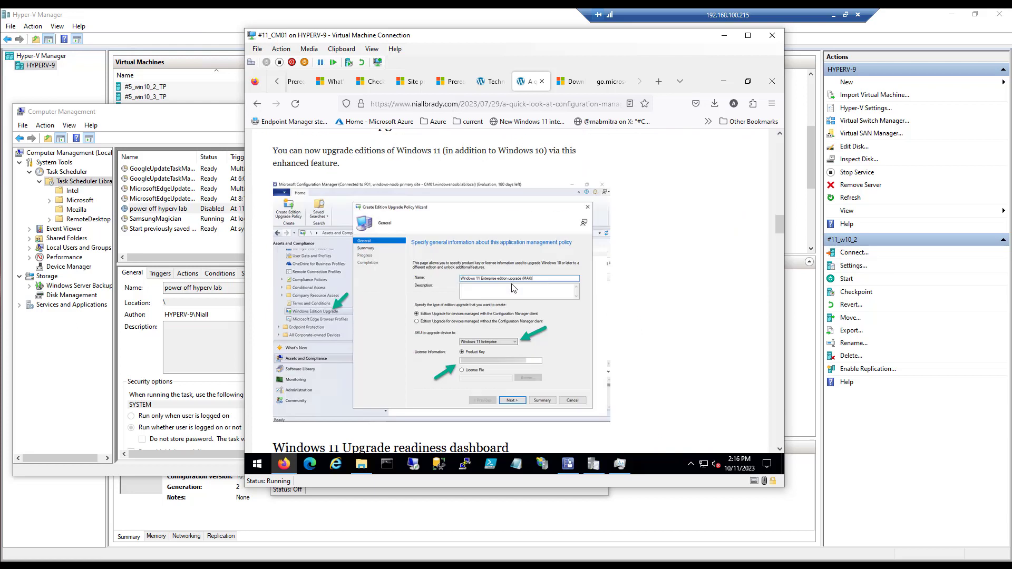
{"action": "scroll", "coordinate": [514, 283], "scroll_direction": "down", "scroll_amount": 6}
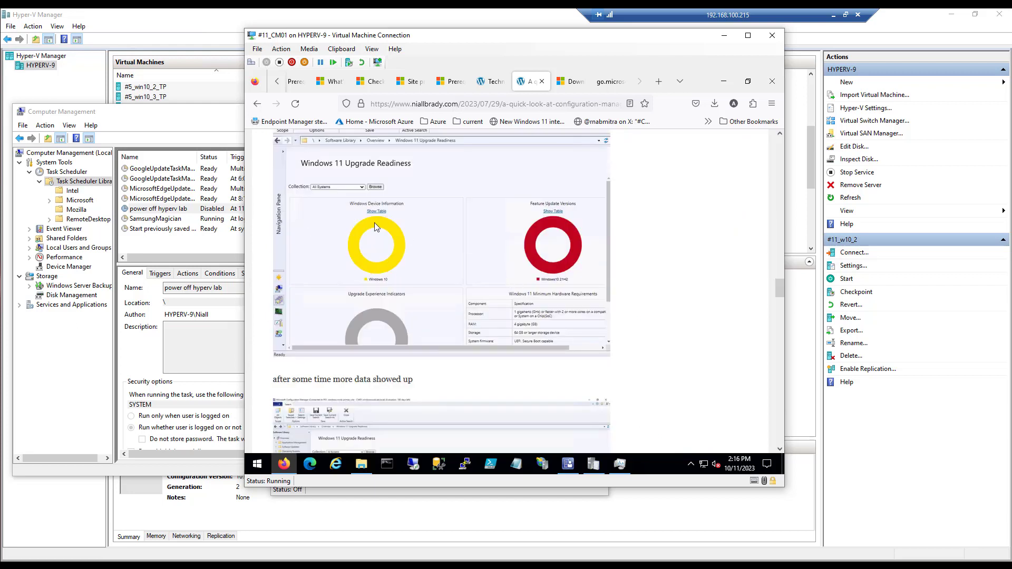
{"action": "mouse_move", "coordinate": [284, 465]}
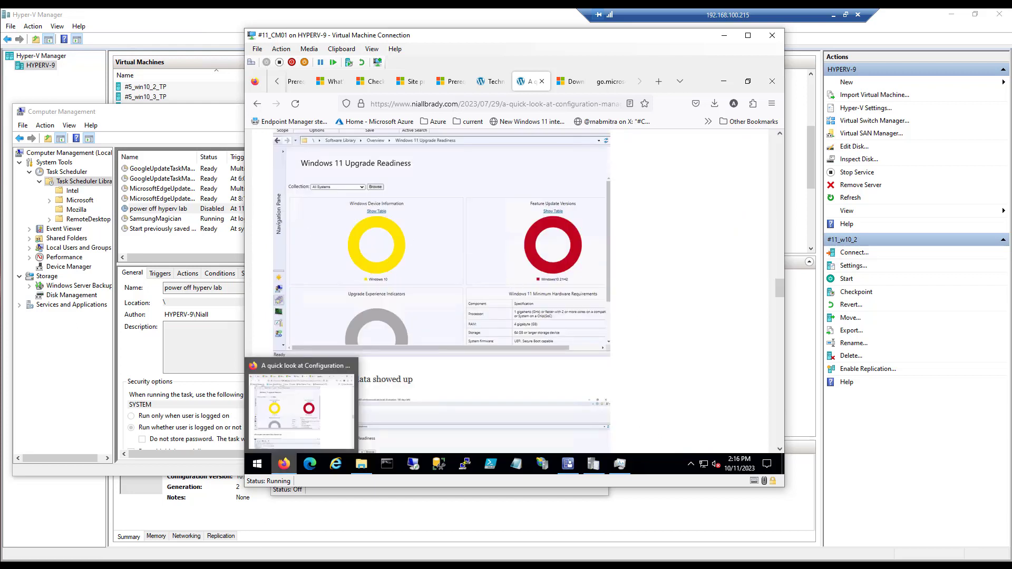
{"action": "mouse_move", "coordinate": [362, 565]}
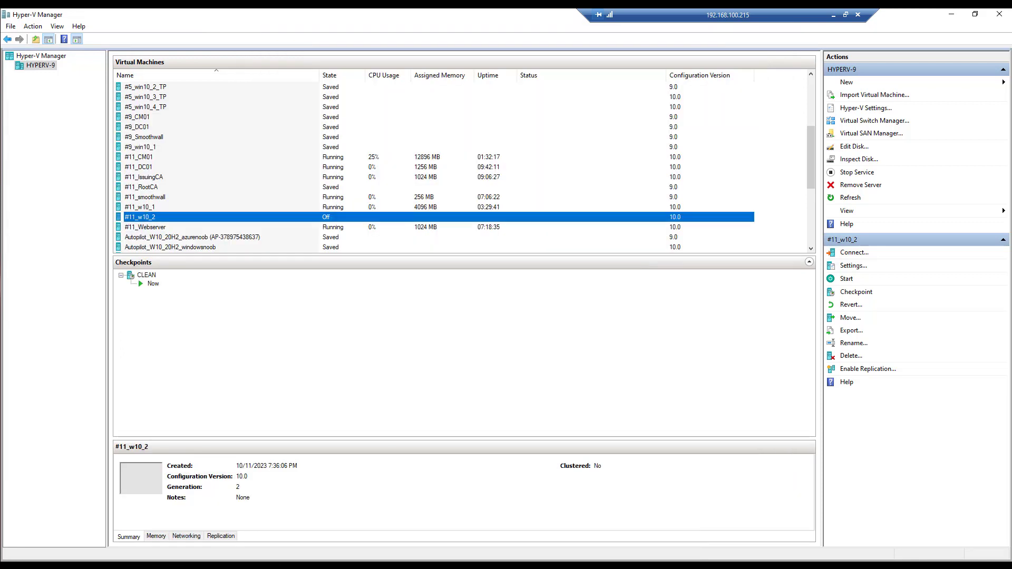
Step: Start #11_w10_2 and accept the WDS network boot prompt, then switch to #11_CM01
{"action": "double_click", "coordinate": [290, 218]}
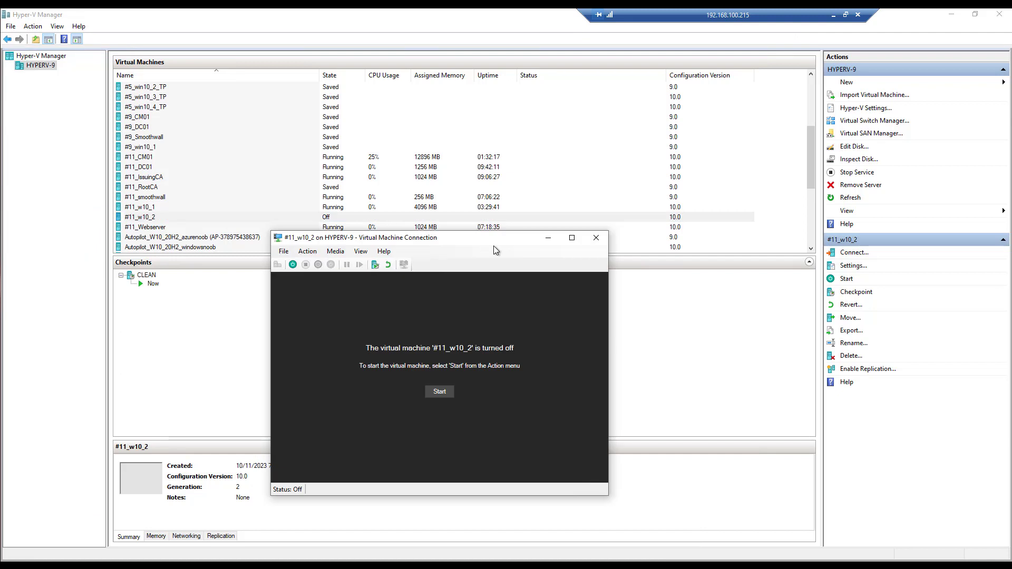
{"action": "left_click_drag", "start_coordinate": [467, 244], "coordinate": [557, 148]}
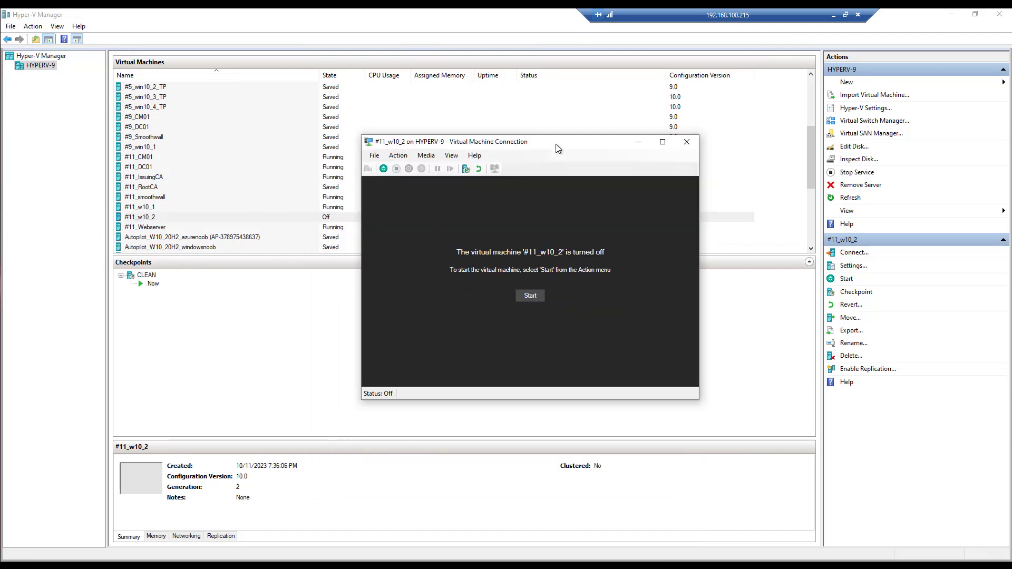
{"action": "left_click", "coordinate": [533, 297]}
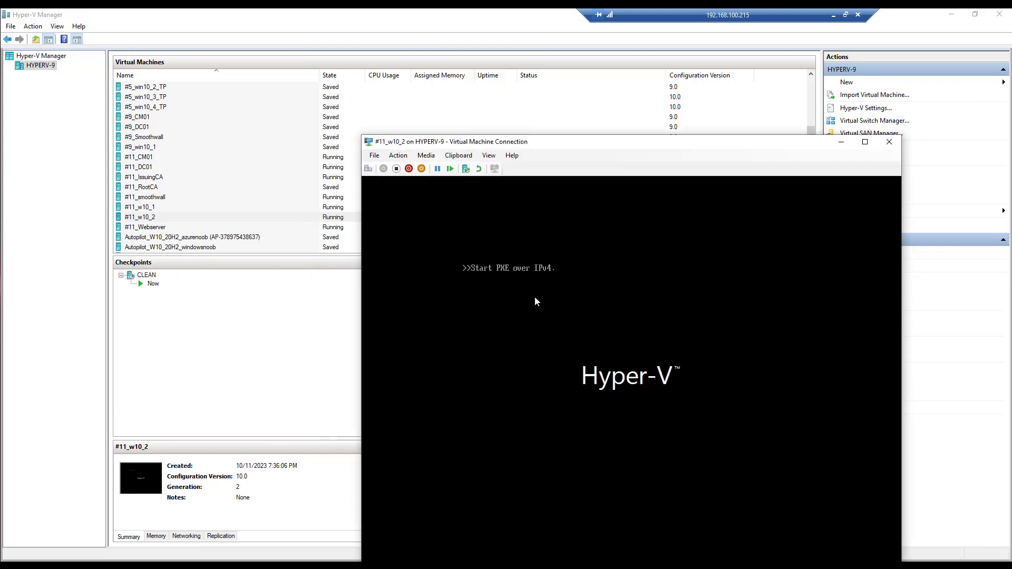
{"action": "left_click_drag", "start_coordinate": [553, 151], "coordinate": [465, 80]}
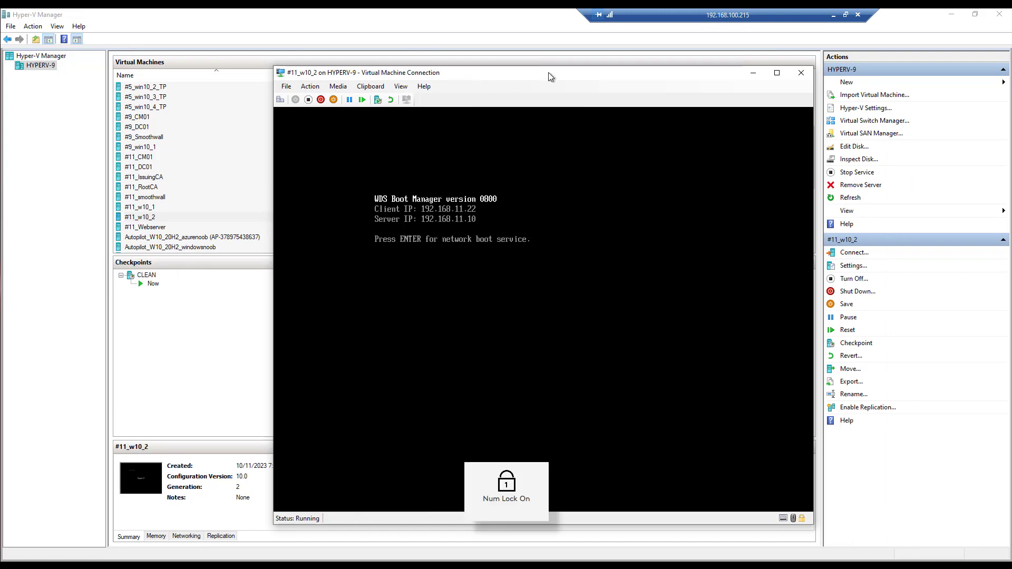
{"action": "key", "text": "Return"}
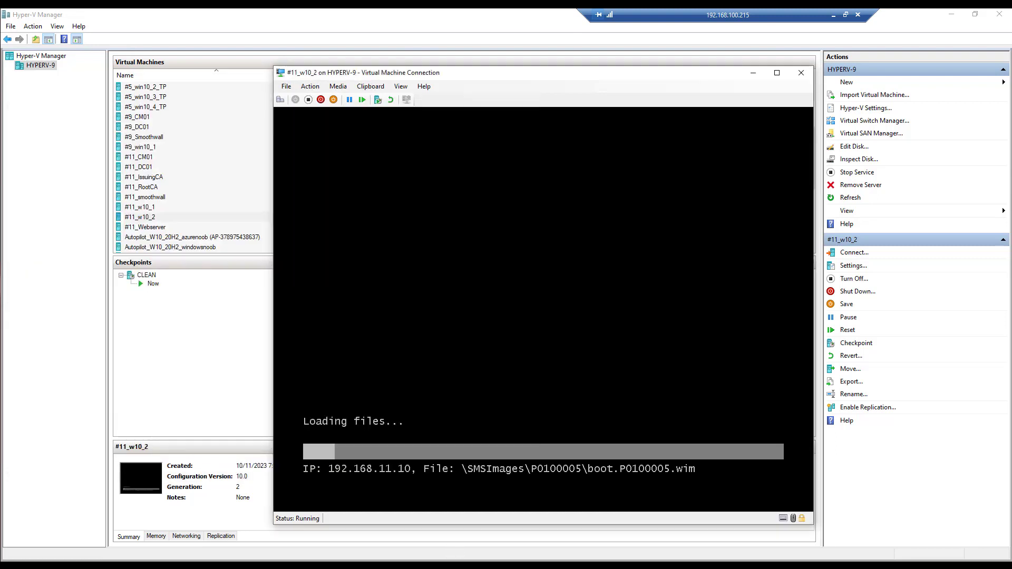
{"action": "left_click", "coordinate": [361, 566]}
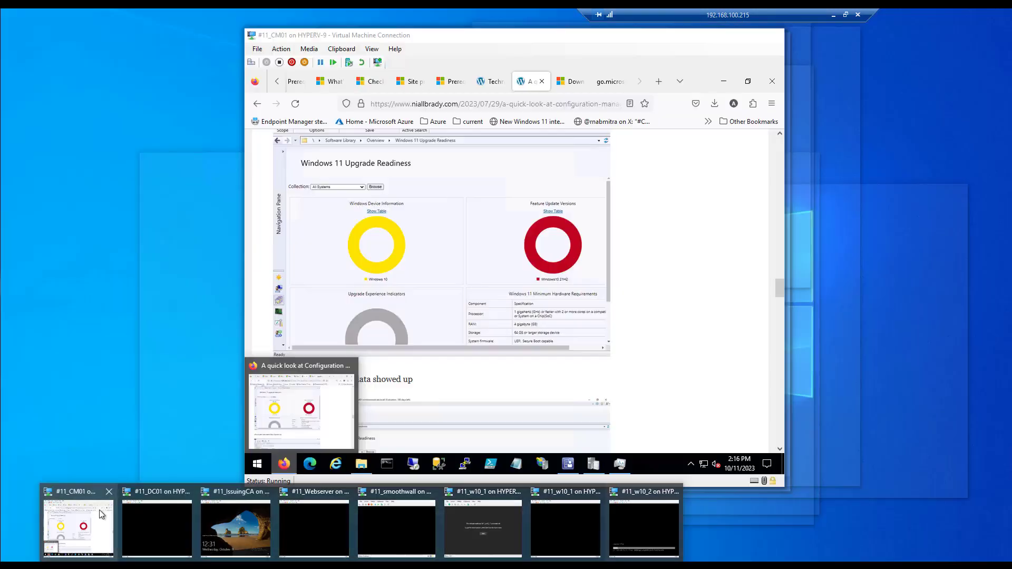
{"action": "left_click", "coordinate": [104, 515]}
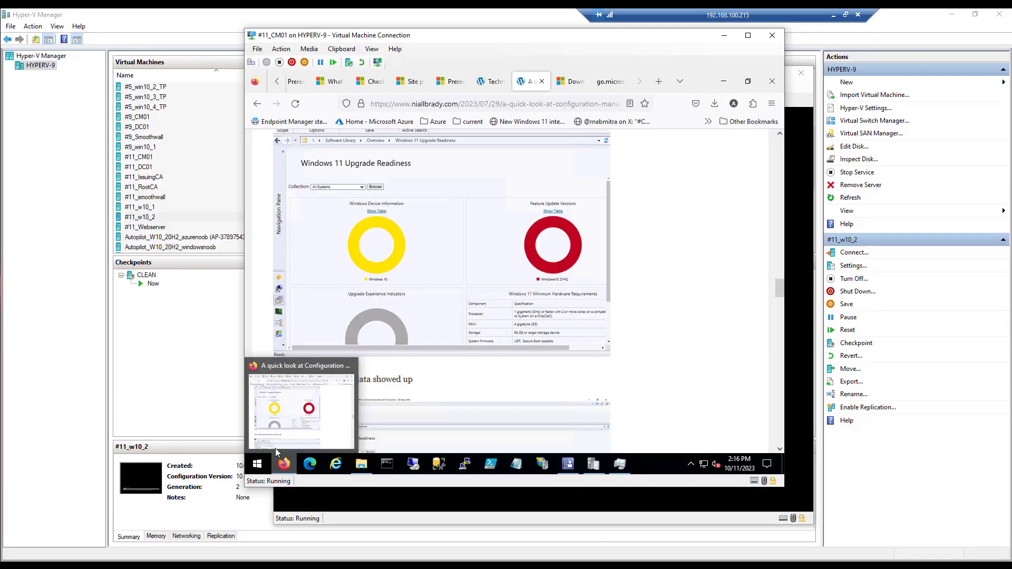
Step: Navigate Monitoring > System Status > Component Status and scroll through the 74 site components
{"action": "left_click", "coordinate": [568, 463]}
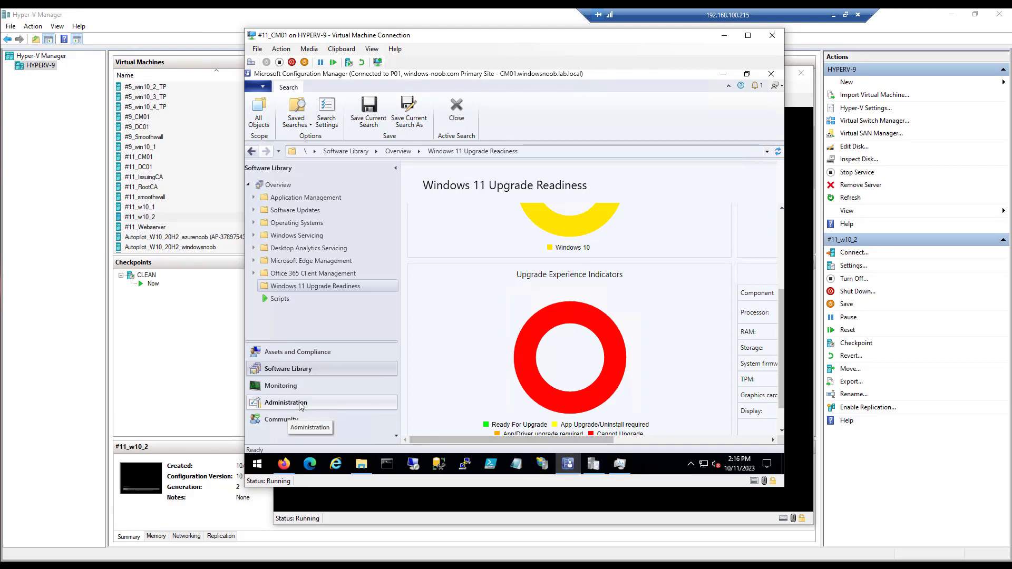
{"action": "left_click", "coordinate": [280, 385]}
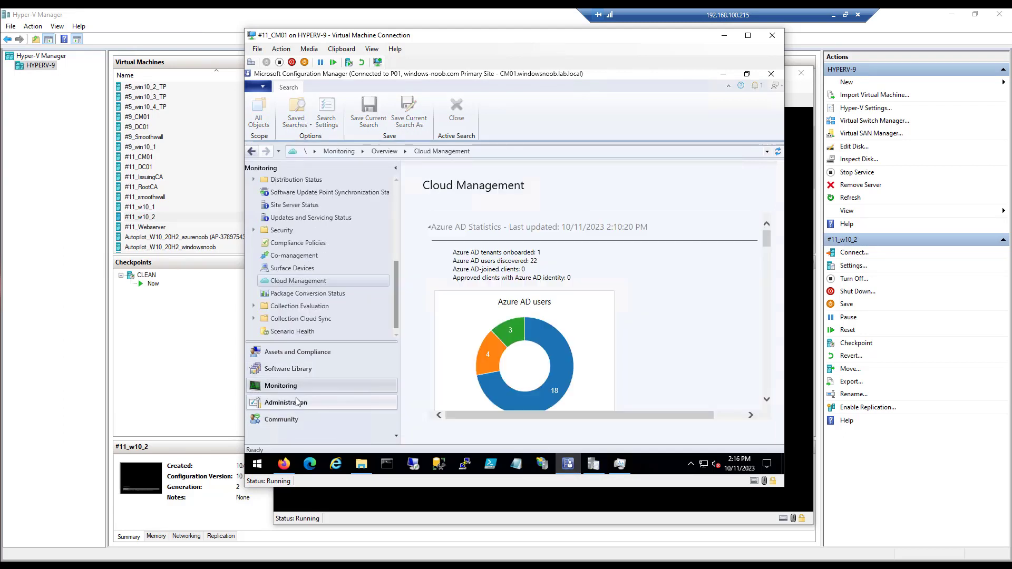
{"action": "scroll", "coordinate": [316, 264], "scroll_direction": "up", "scroll_amount": 5}
{"action": "left_click", "coordinate": [295, 248]}
{"action": "double_click", "coordinate": [289, 248]}
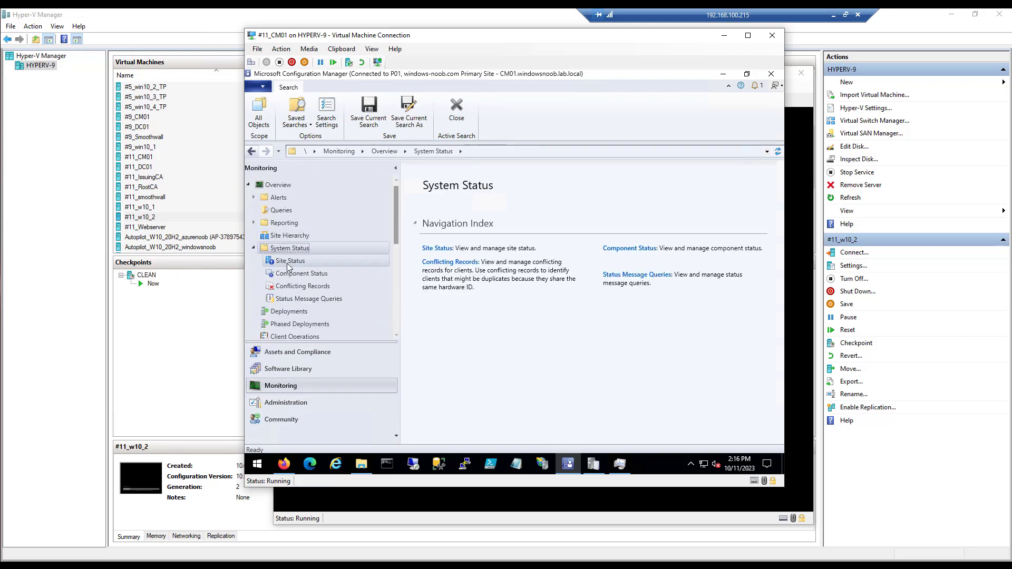
{"action": "left_click", "coordinate": [290, 261]}
{"action": "left_click", "coordinate": [307, 273]}
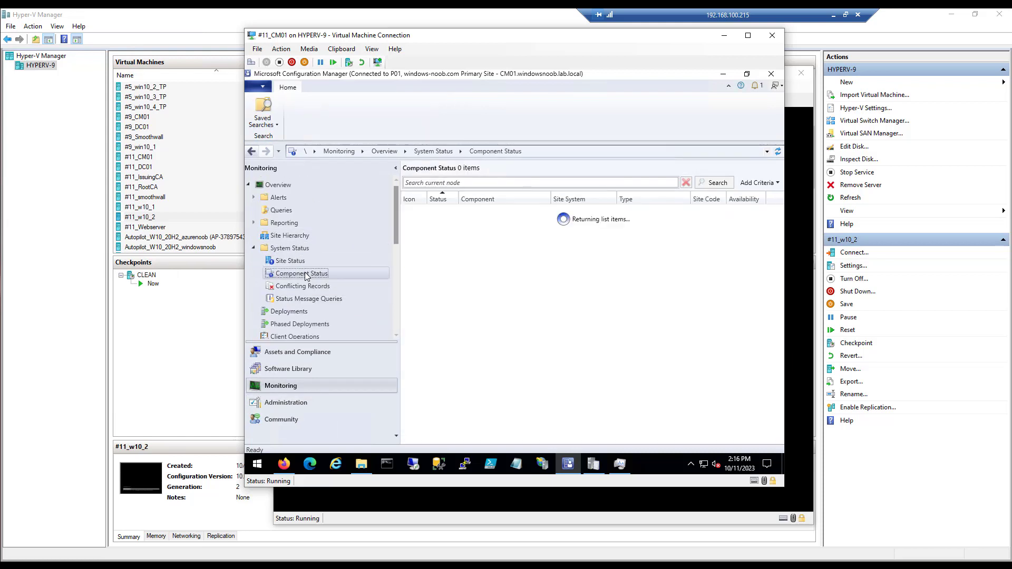
{"action": "scroll", "coordinate": [591, 323], "scroll_direction": "down", "scroll_amount": 4}
{"action": "scroll", "coordinate": [591, 323], "scroll_direction": "down", "scroll_amount": 14}
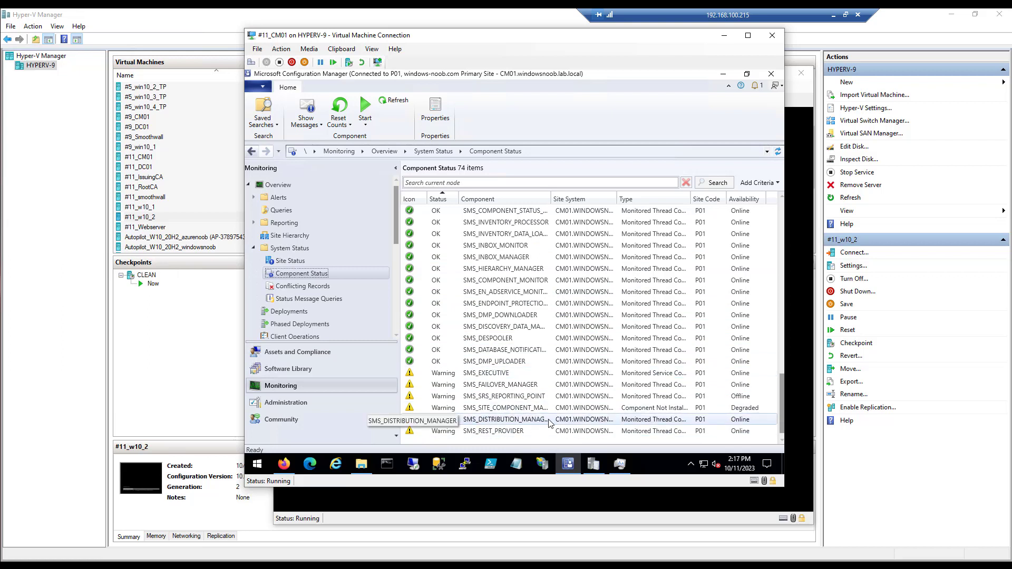
{"action": "scroll", "coordinate": [548, 423], "scroll_direction": "up", "scroll_amount": 10}
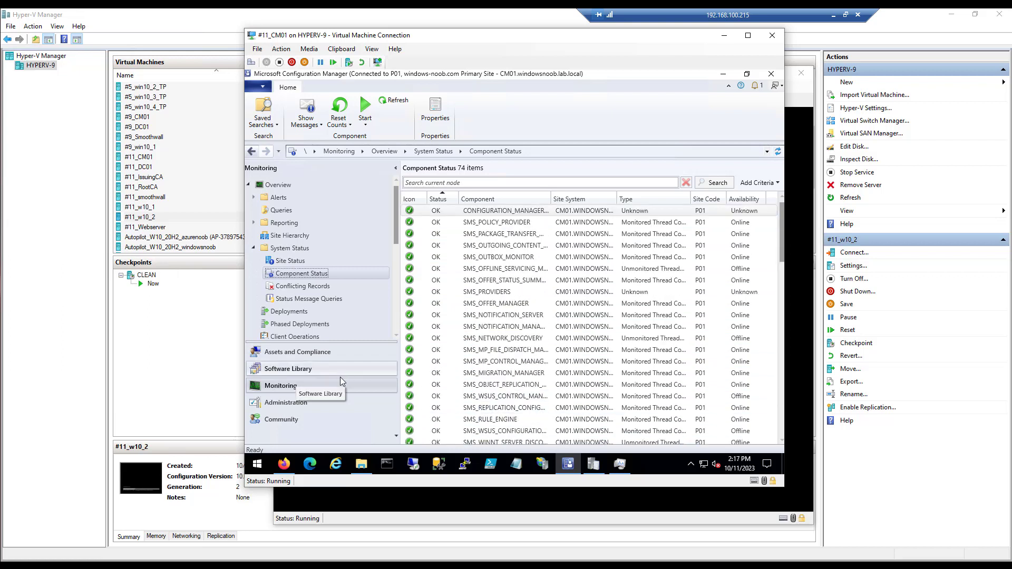
Step: Under Administration > Cloud Services > Cloud Attach > Cloud Management Gateway, select cloudattachcmg.azurenoob.com
{"action": "left_click", "coordinate": [305, 402]}
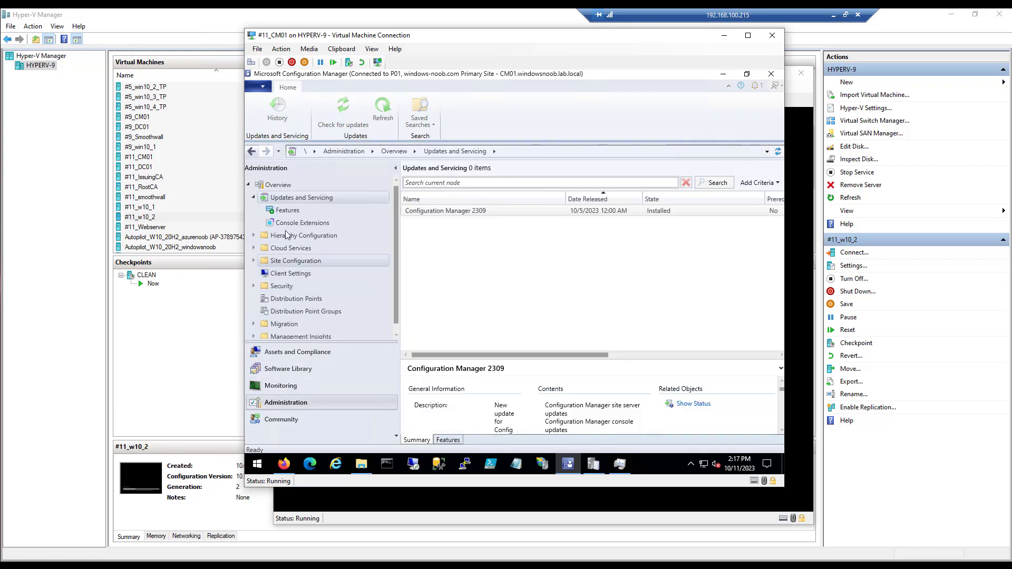
{"action": "left_click", "coordinate": [291, 248]}
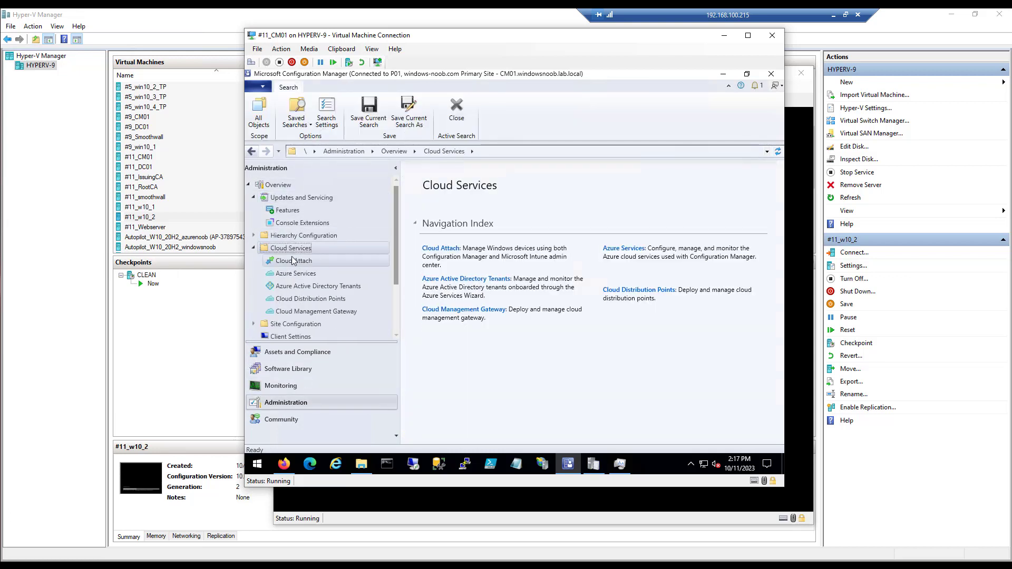
{"action": "left_click", "coordinate": [293, 260]}
{"action": "left_click", "coordinate": [309, 312]}
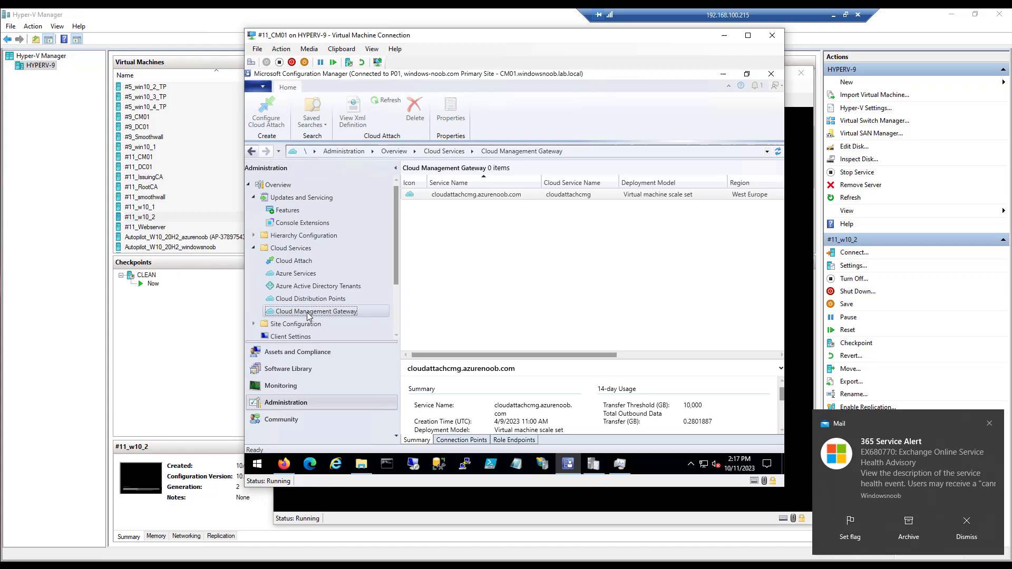
{"action": "left_click", "coordinate": [457, 198]}
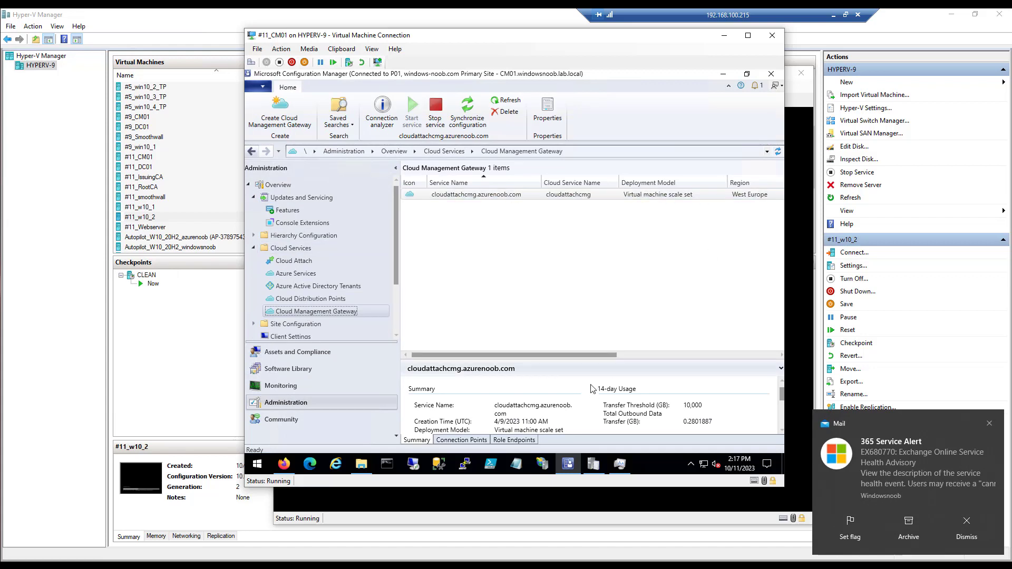
{"action": "mouse_move", "coordinate": [593, 354]}
{"action": "left_mouse_down"}
{"action": "mouse_move", "coordinate": [699, 346]}
{"action": "mouse_move", "coordinate": [596, 352]}
{"action": "left_mouse_up"}
Step: In a new Firefox tab, open the bookmarked X post about CMG updates
{"action": "left_click", "coordinate": [283, 460]}
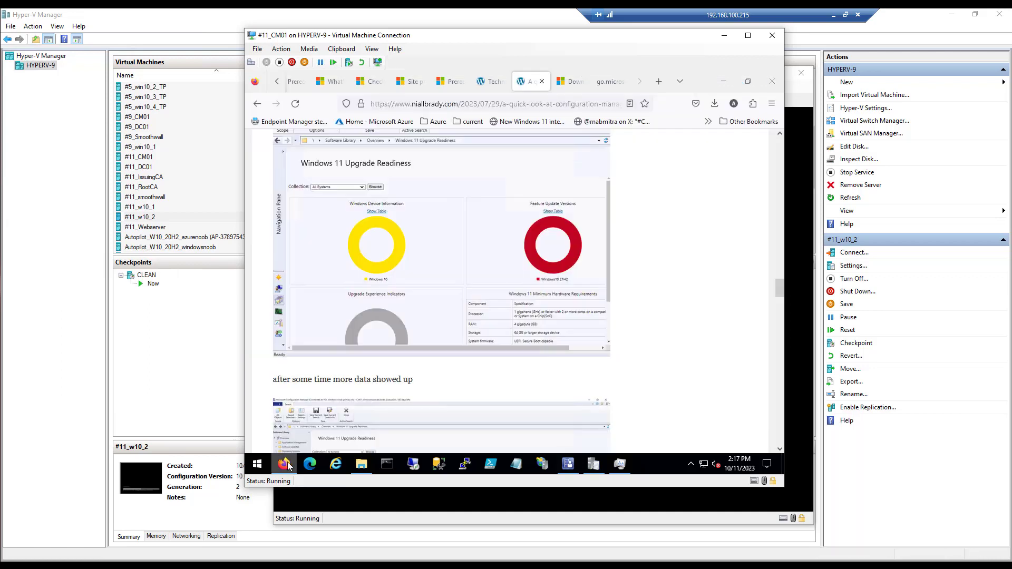
{"action": "scroll", "coordinate": [460, 86], "scroll_direction": "up", "scroll_amount": 5}
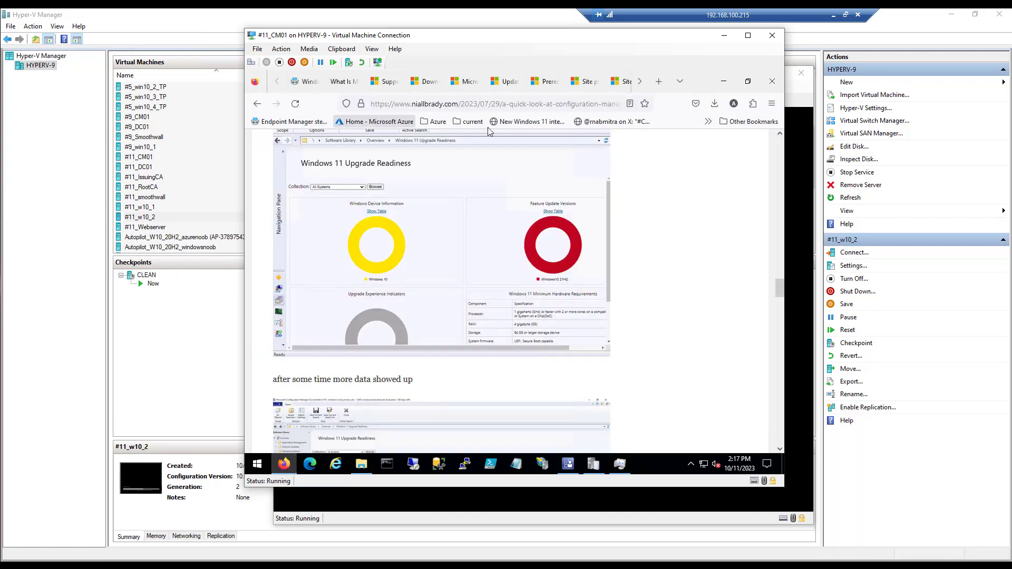
{"action": "left_click", "coordinate": [658, 81]}
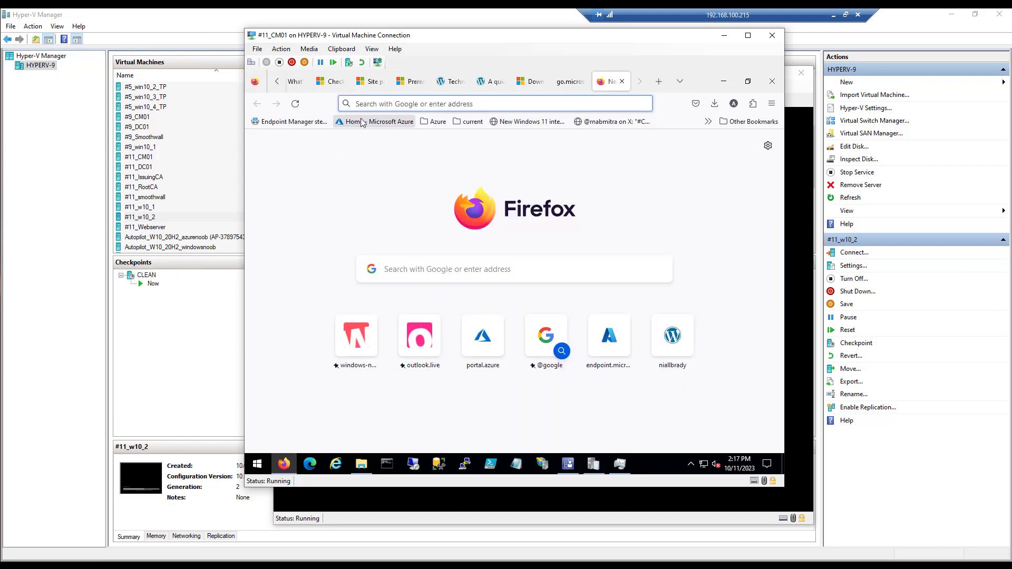
{"action": "left_click", "coordinate": [535, 122]}
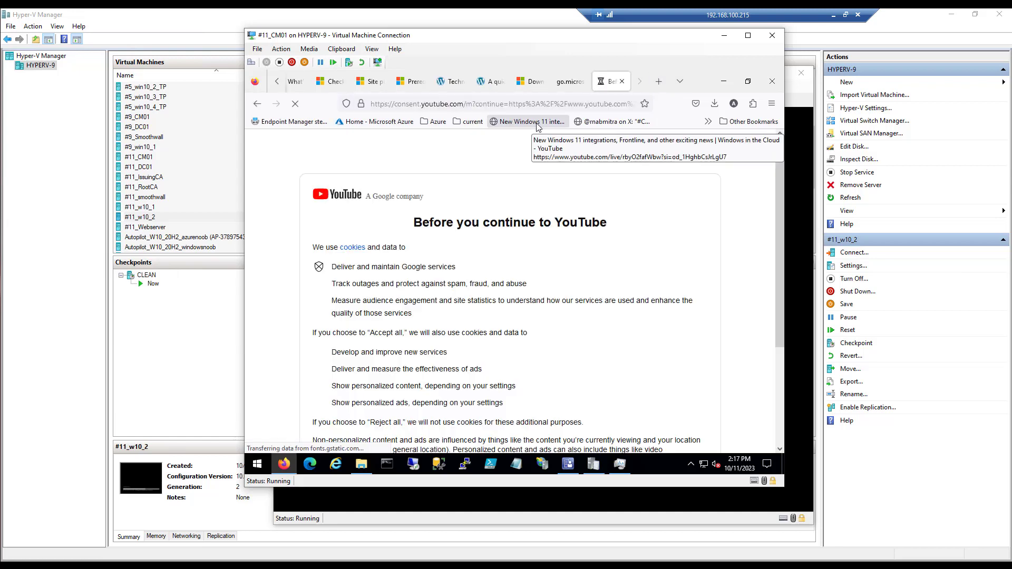
{"action": "left_click", "coordinate": [597, 123]}
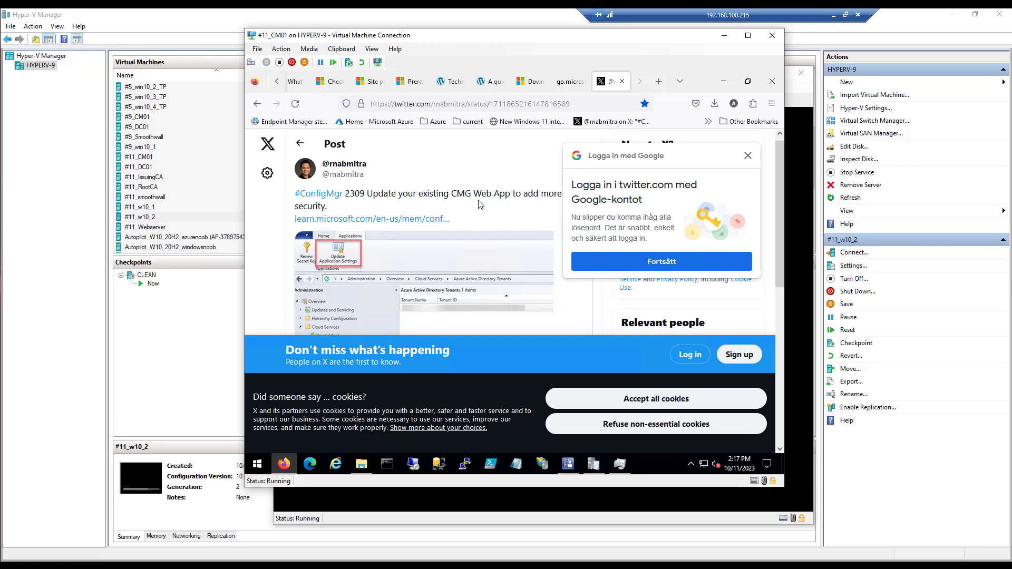
Step: Dismiss the Google sign-in popup and read the post on 2309's Update Application Settings option
{"action": "left_click", "coordinate": [748, 156]}
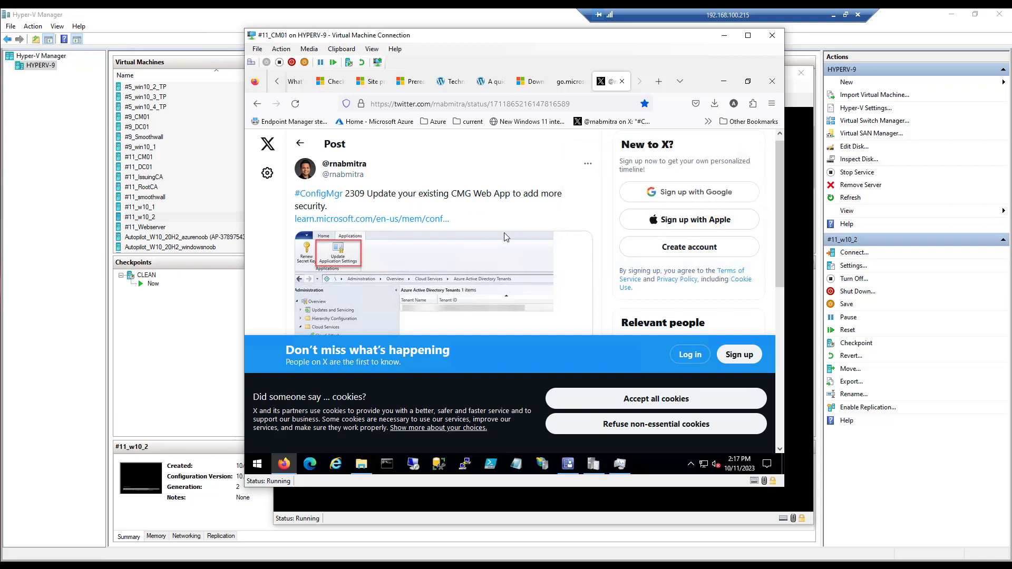
{"action": "scroll", "coordinate": [544, 222], "scroll_direction": "down", "scroll_amount": 2}
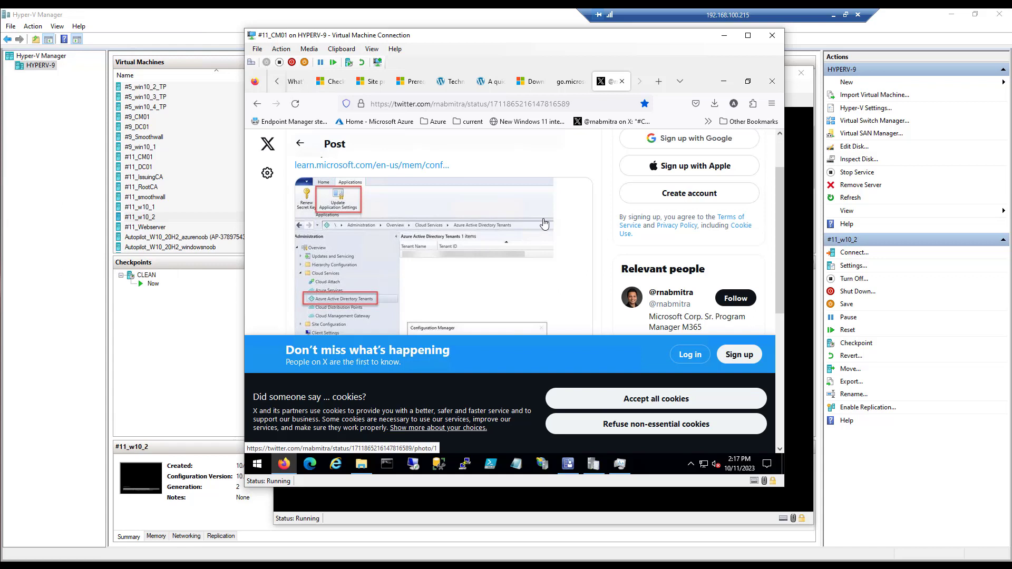
{"action": "scroll", "coordinate": [544, 224], "scroll_direction": "up", "scroll_amount": 2}
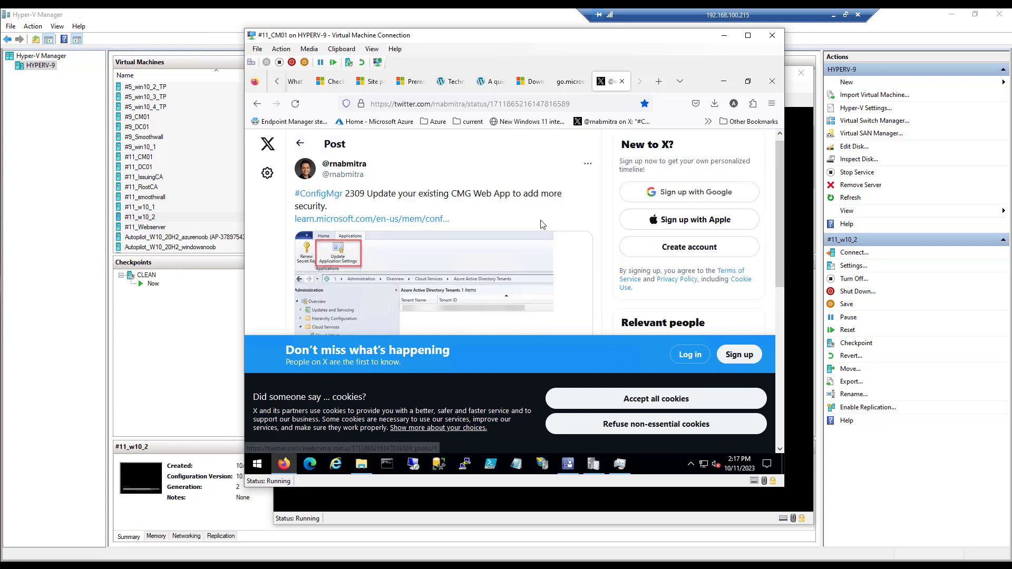
{"action": "scroll", "coordinate": [551, 222], "scroll_direction": "down", "scroll_amount": 2}
{"action": "scroll", "coordinate": [550, 222], "scroll_direction": "down", "scroll_amount": 2}
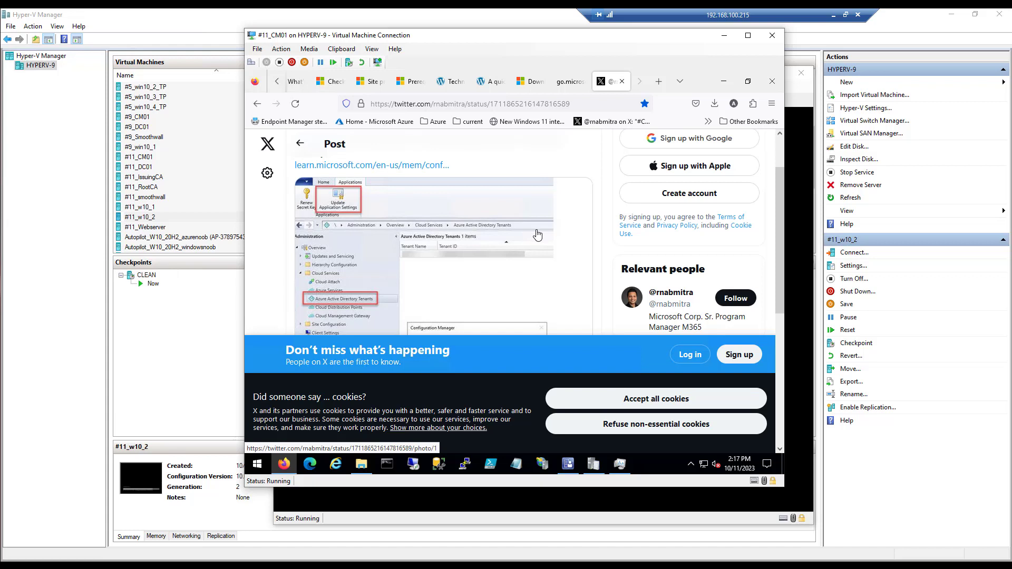
Step: Run Update Application Settings on the comanagetest Azure AD tenant, confirm, and choose the sign-in account
{"action": "left_click", "coordinate": [567, 465]}
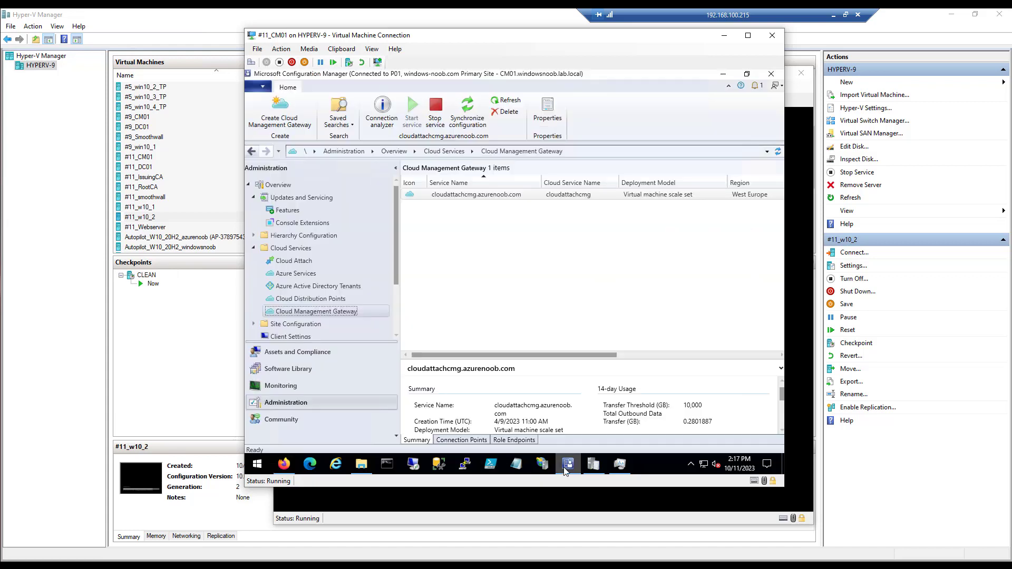
{"action": "left_click", "coordinate": [298, 287]}
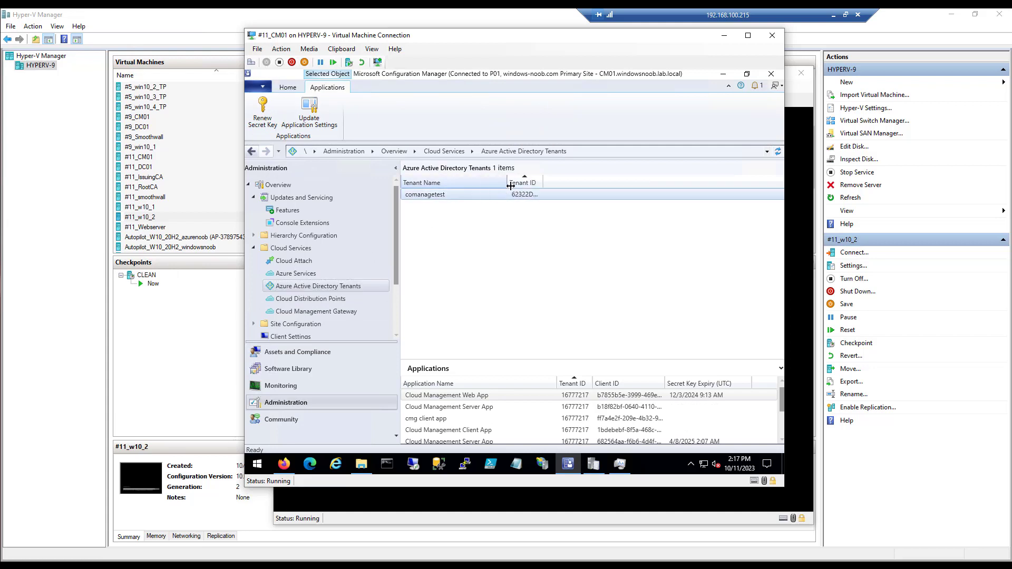
{"action": "left_click", "coordinate": [433, 199]}
{"action": "left_click", "coordinate": [309, 110]}
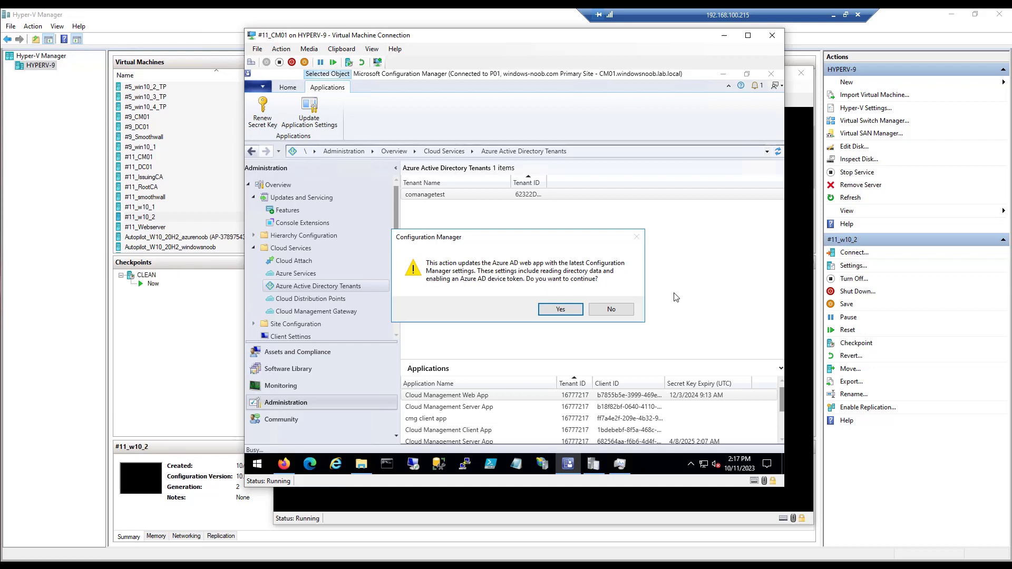
{"action": "left_click", "coordinate": [565, 312]}
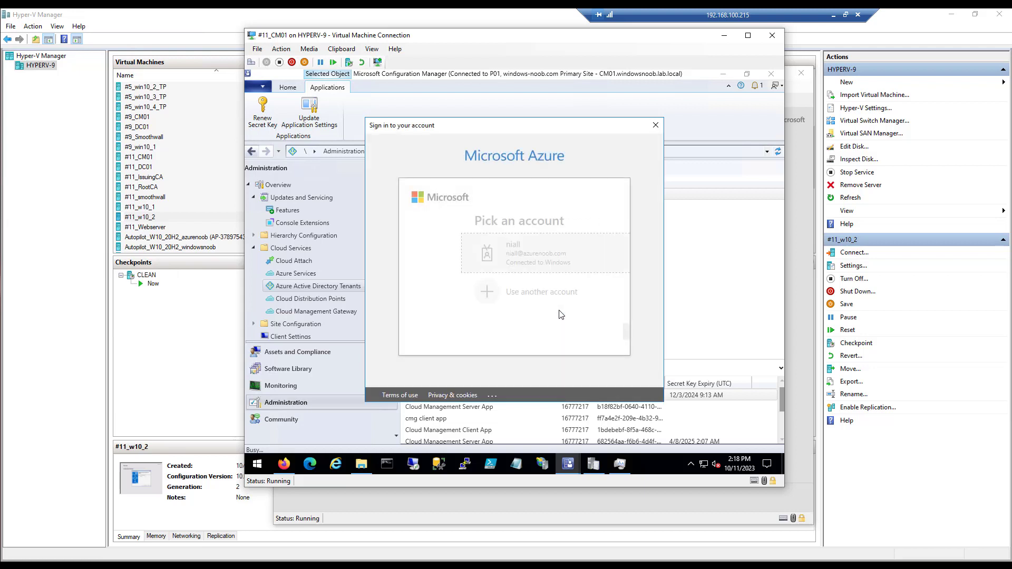
{"action": "left_click", "coordinate": [514, 284]}
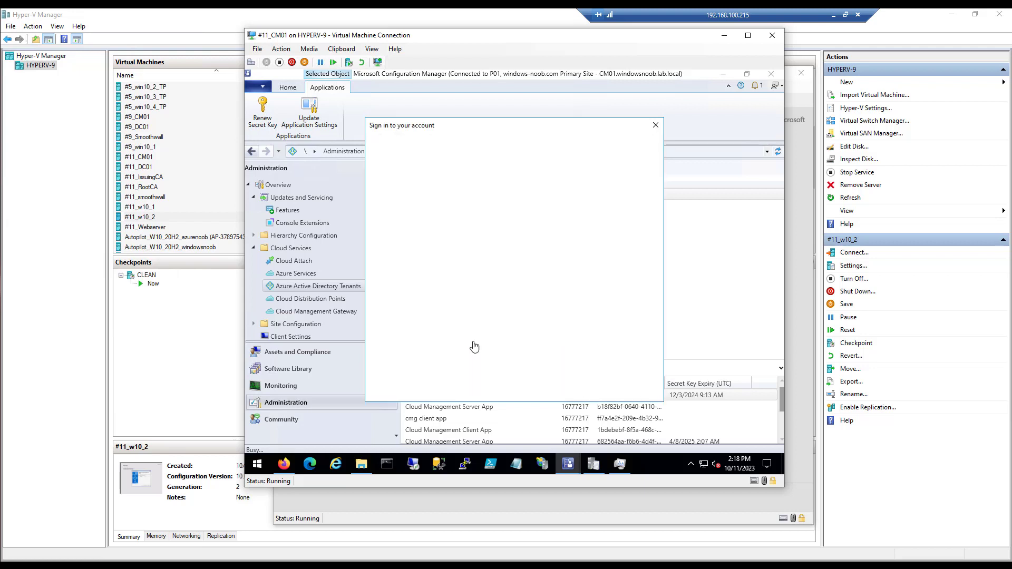